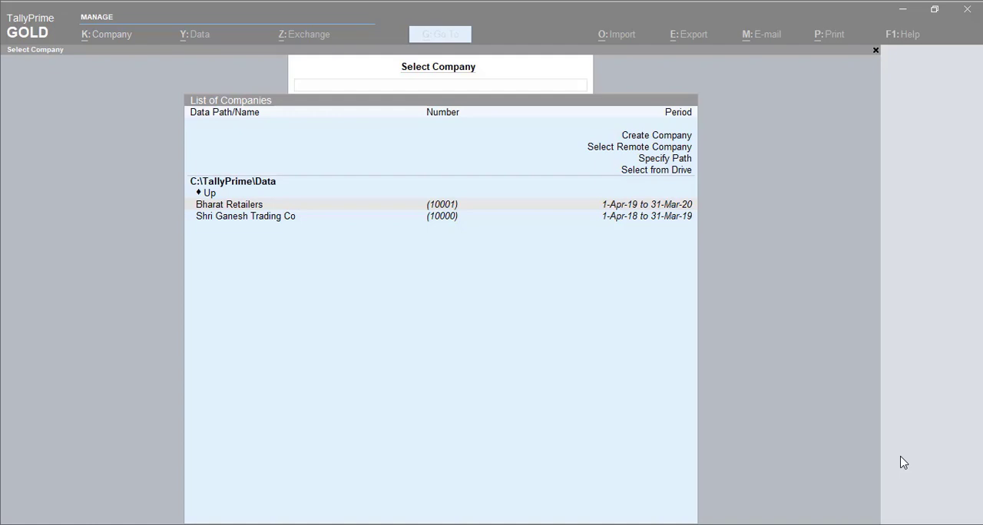
Start creating a new company with Baja Stationers as both its company name and mailing name
left_click(649, 140)
left_click(649, 143)
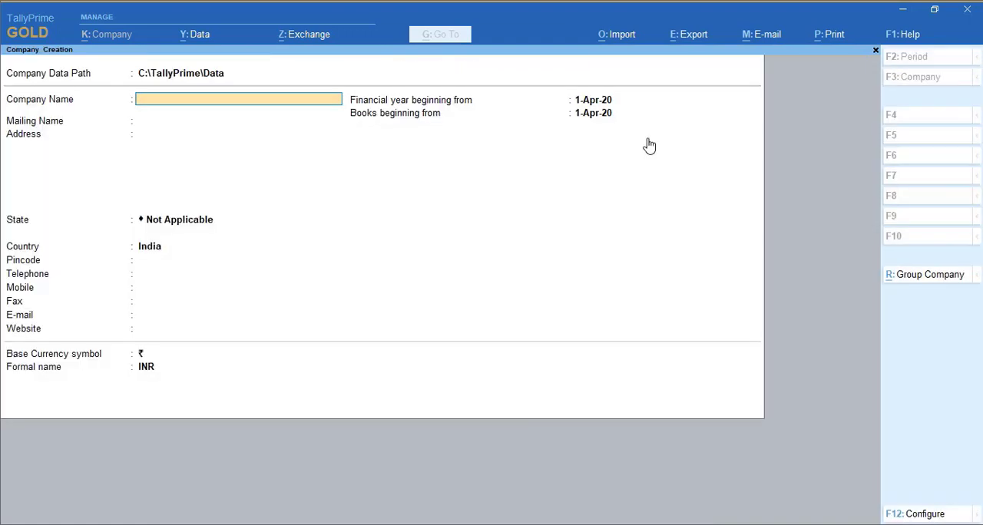
type("Baja Stationers")
key("Return")
Fill in the company's mailing address with the street on one line and the town on the following line
key("Return")
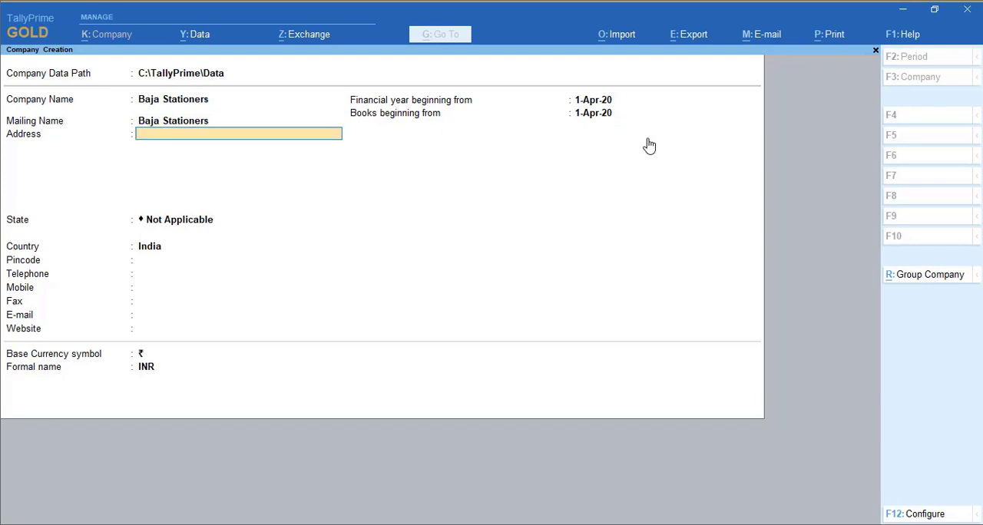
type("1st Lane M")
key("BackSpace")
type("ain Road")
key("Return")
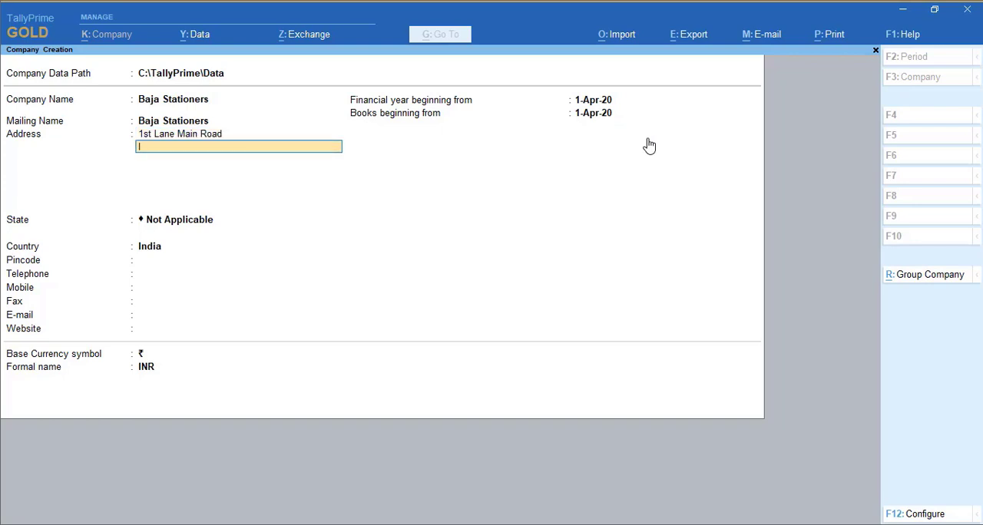
type("Ichalkaranji")
Set the company's state to Maharashtra and enter its postal pincode
key("Return")
key("Return")
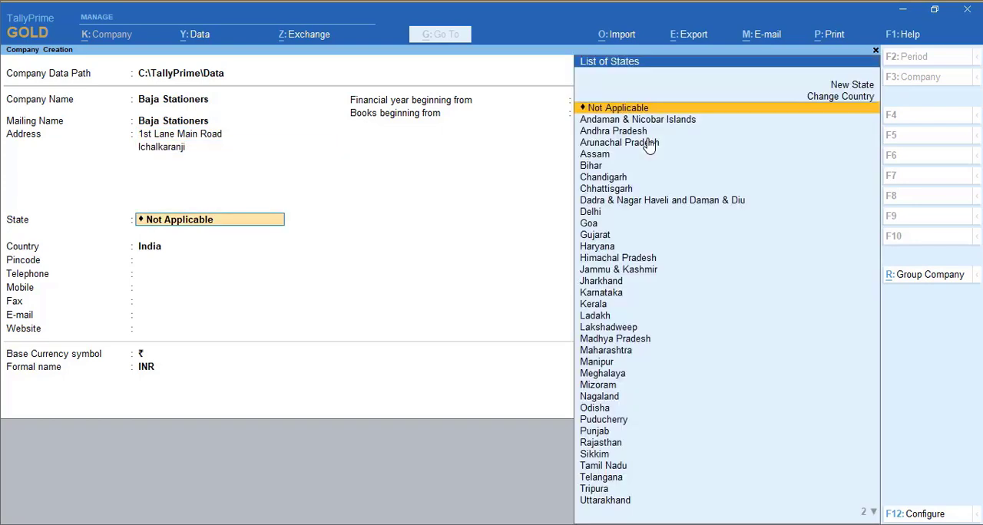
type("Mah")
key("Return")
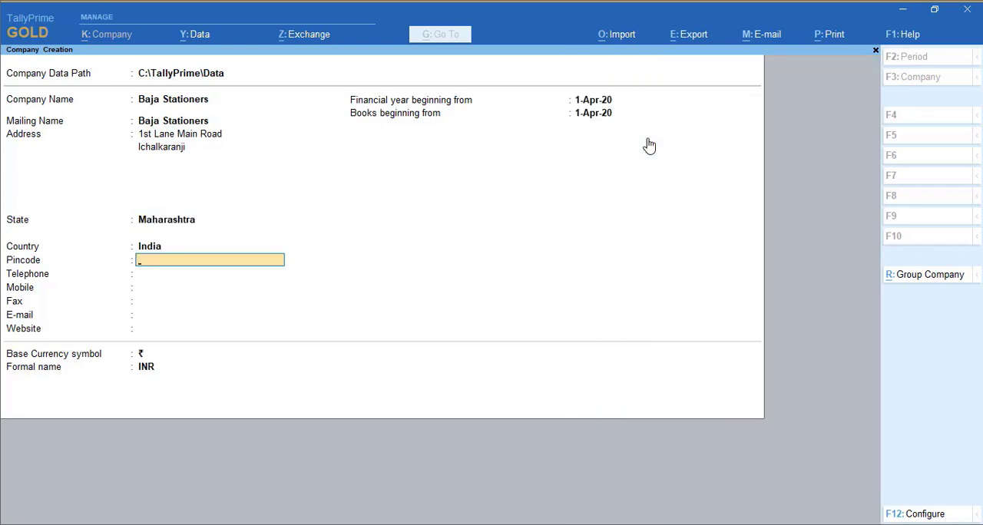
type("416115")
Leave the contact details blank, accept 1-Apr-20 for both start dates and ₹ INR as currency, and save the company
key("Return")
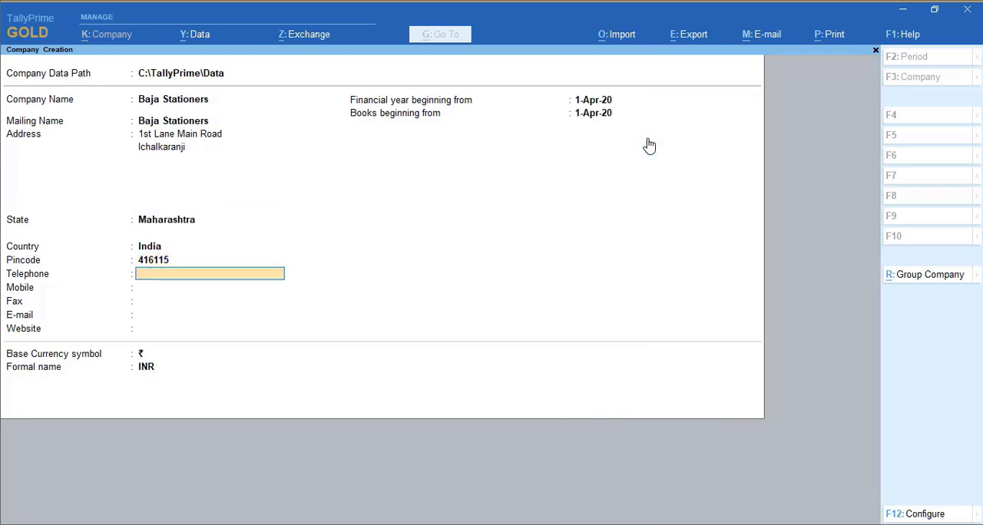
key("Return")
key("Return")
key("Return")
key("Return")
key("Return")
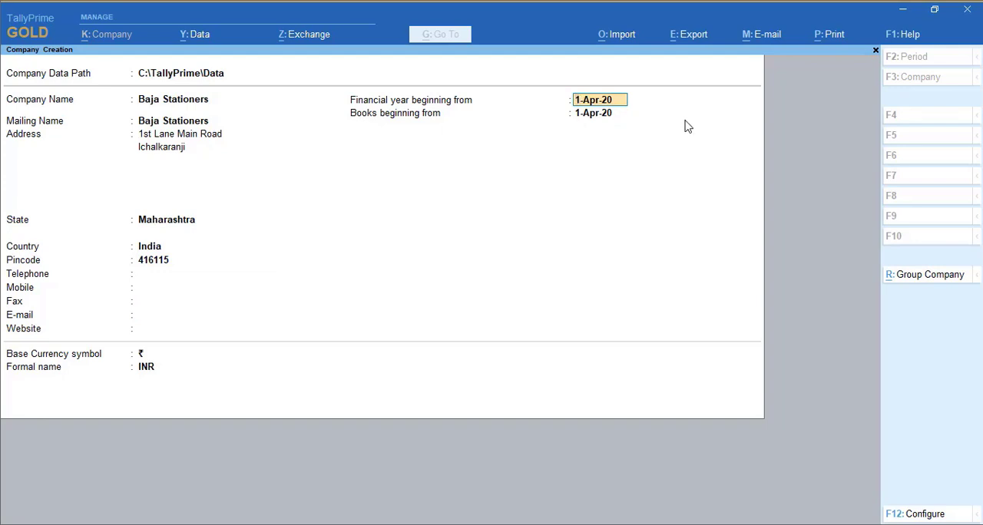
key("Return")
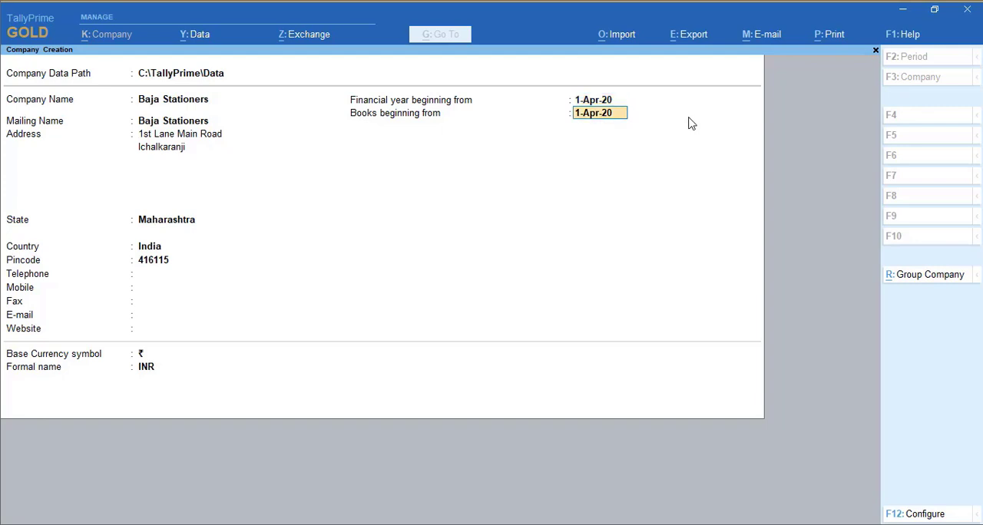
key("Return")
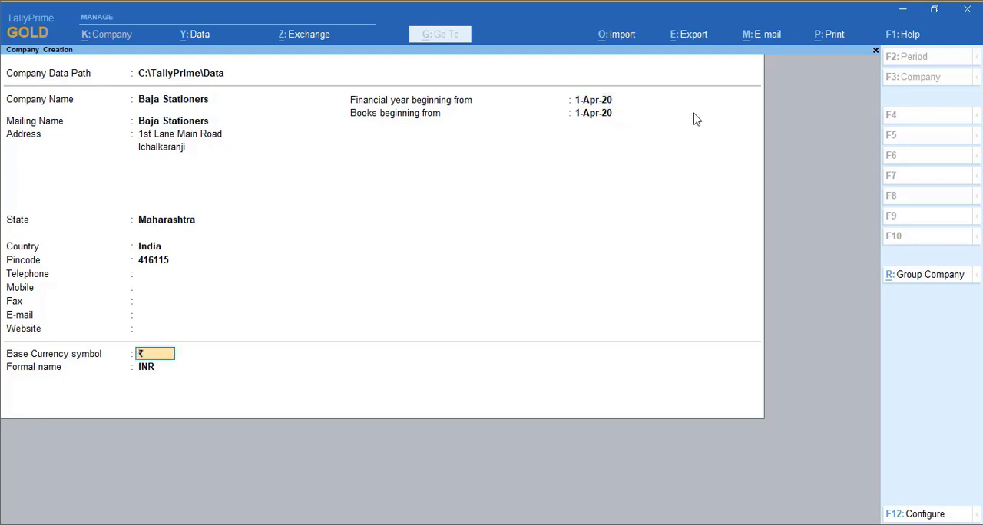
key("Return")
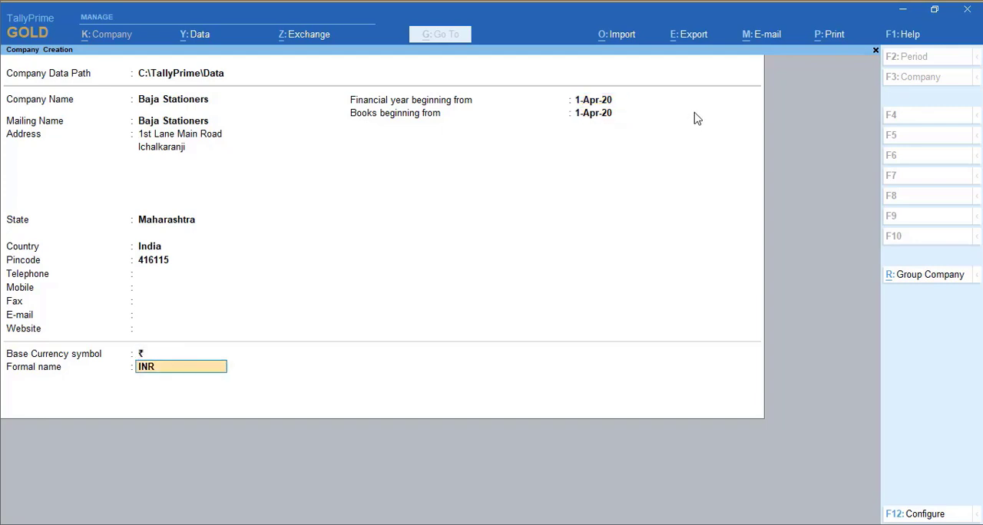
key("Return")
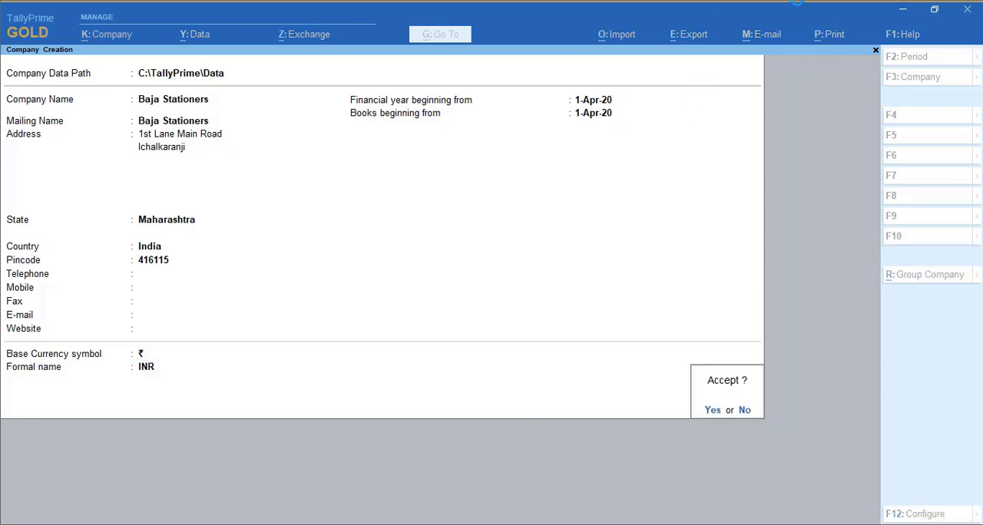
key("Return")
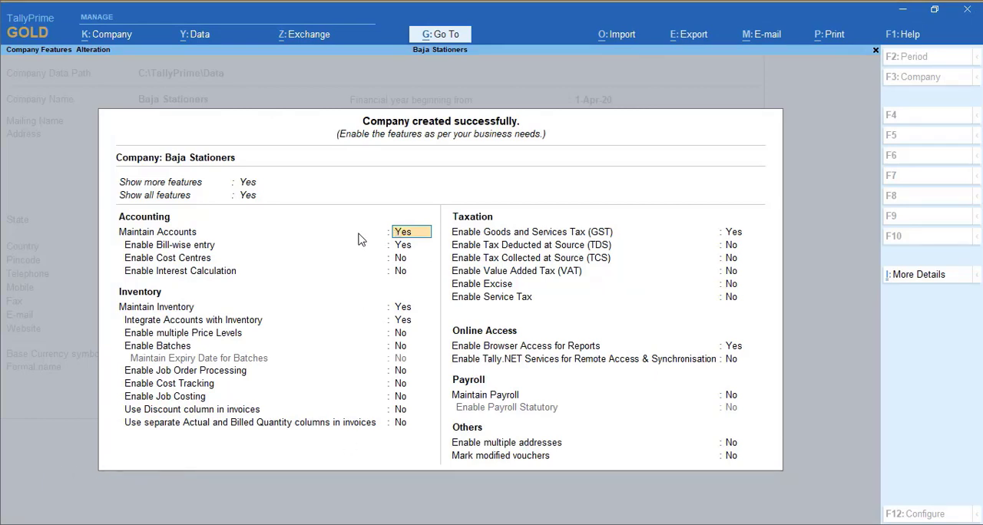
Keep the default accounting and inventory features, disable Goods and Services Tax (GST), and save the company features
key("Return")
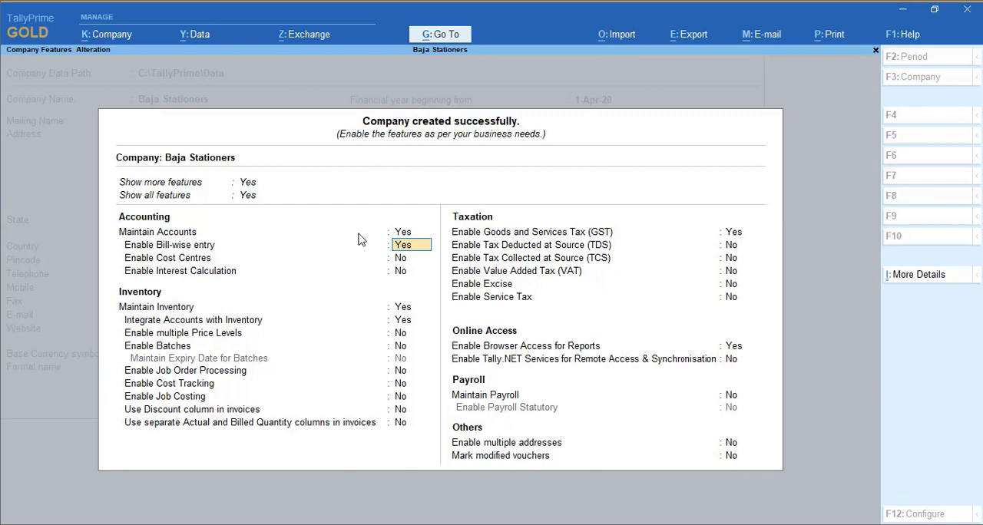
key("Return")
key("Return")
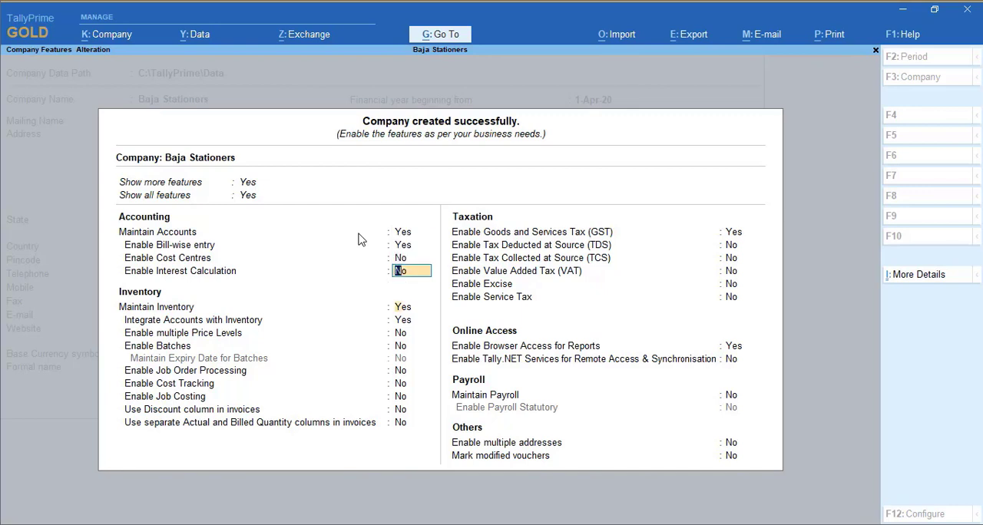
key("Return")
key("Return")
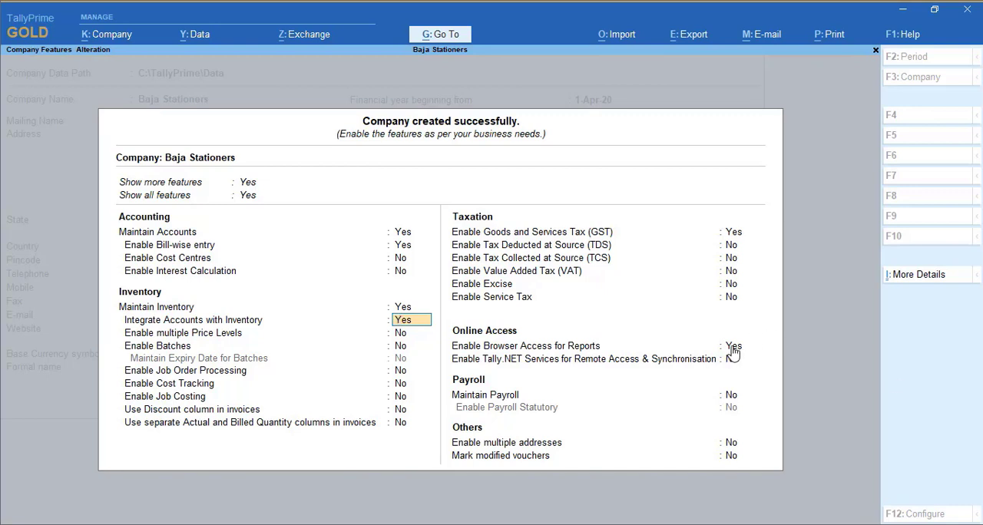
left_click(734, 235)
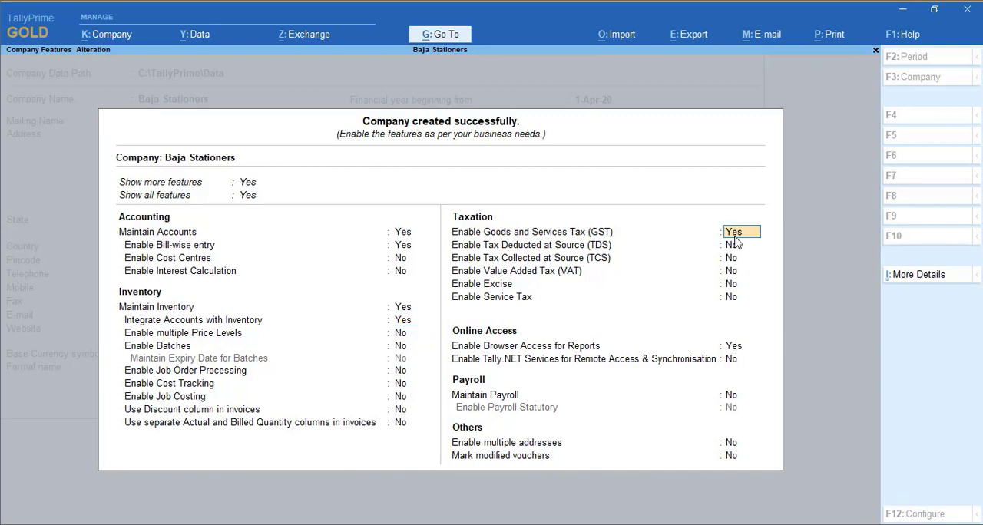
key("n")
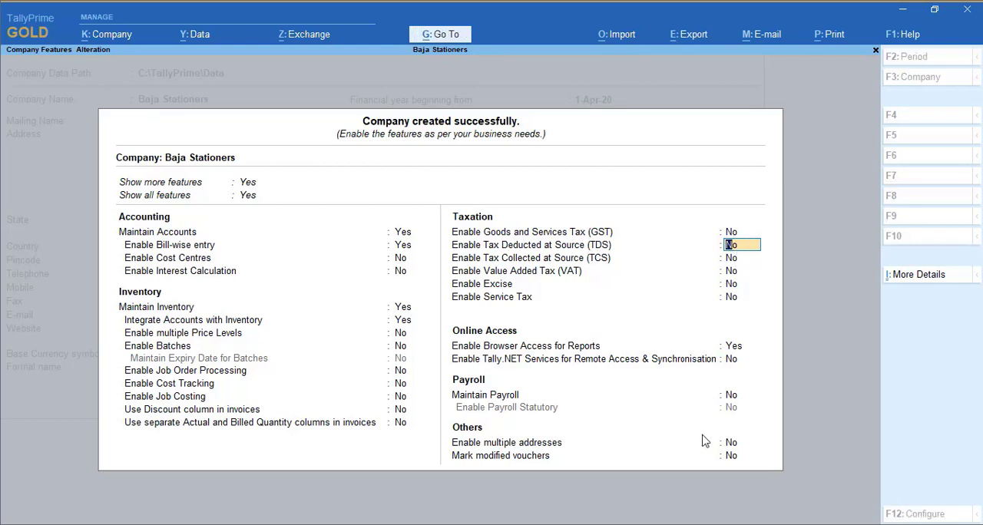
key("ctrl+a")
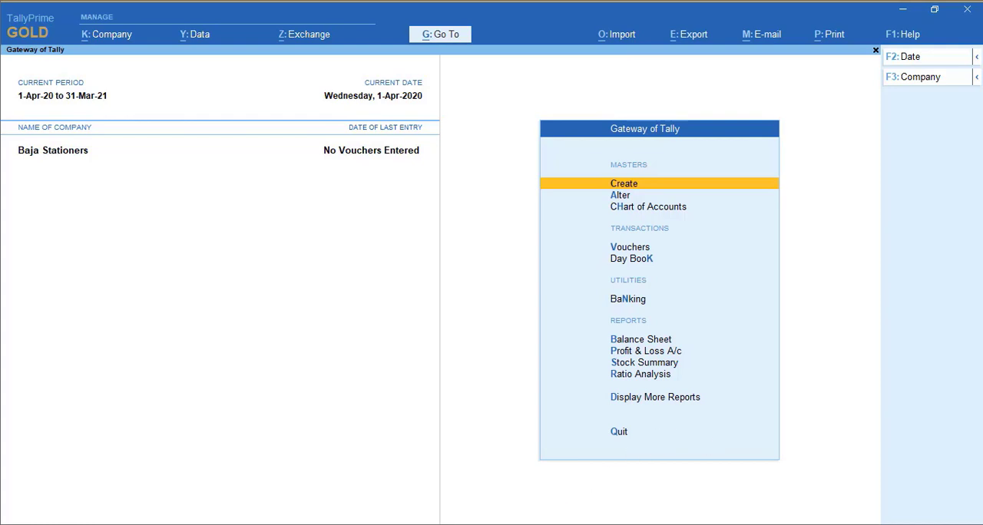
Switch to the exercise PDF in the browser and review its ledgers, stock groups, units, categories, items and purchase and sales entries
key("alt+Tab")
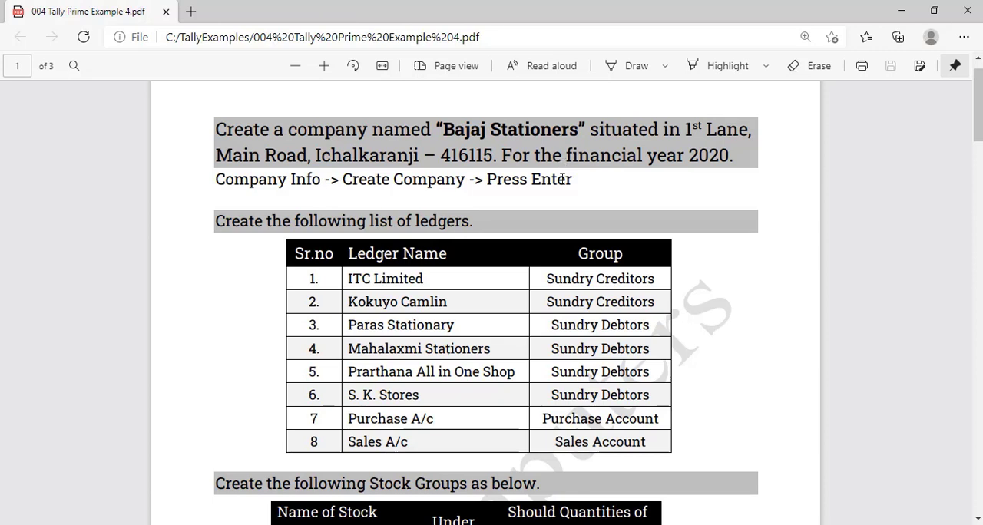
scroll(482, 154, "down", 3)
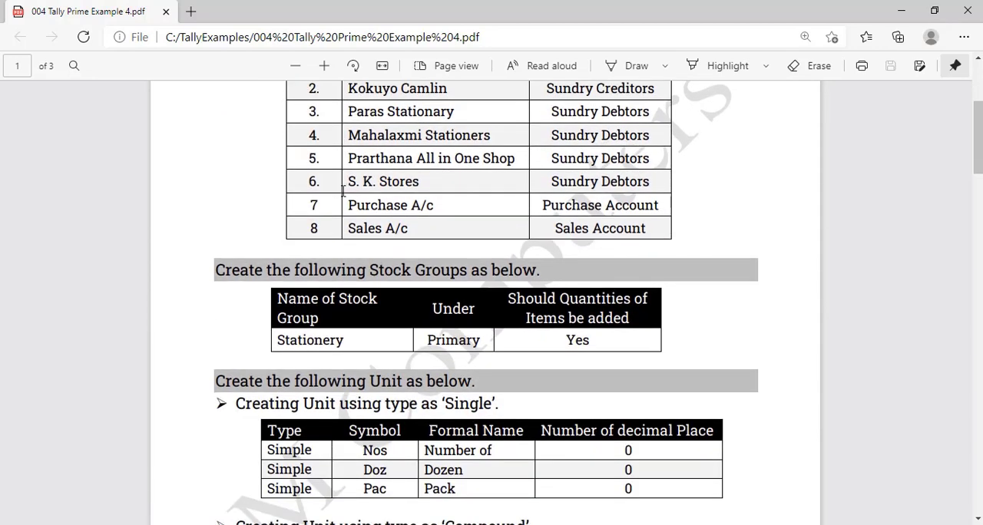
scroll(343, 192, "down", 1)
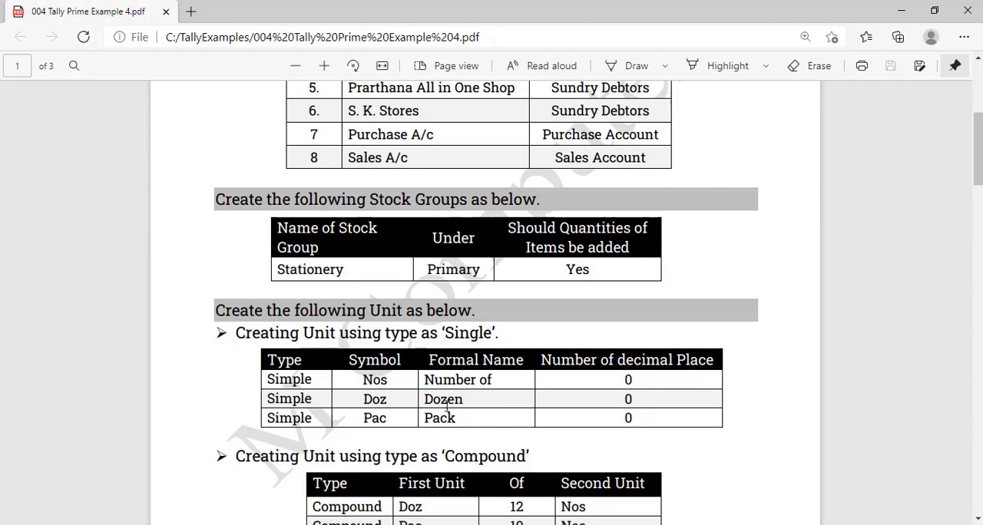
scroll(383, 316, "down", 1)
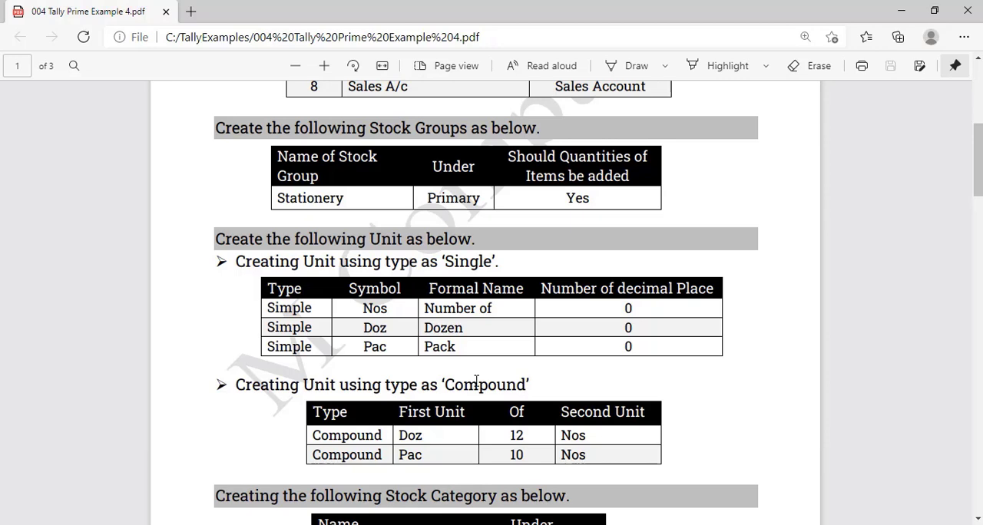
scroll(451, 332, "down", 2)
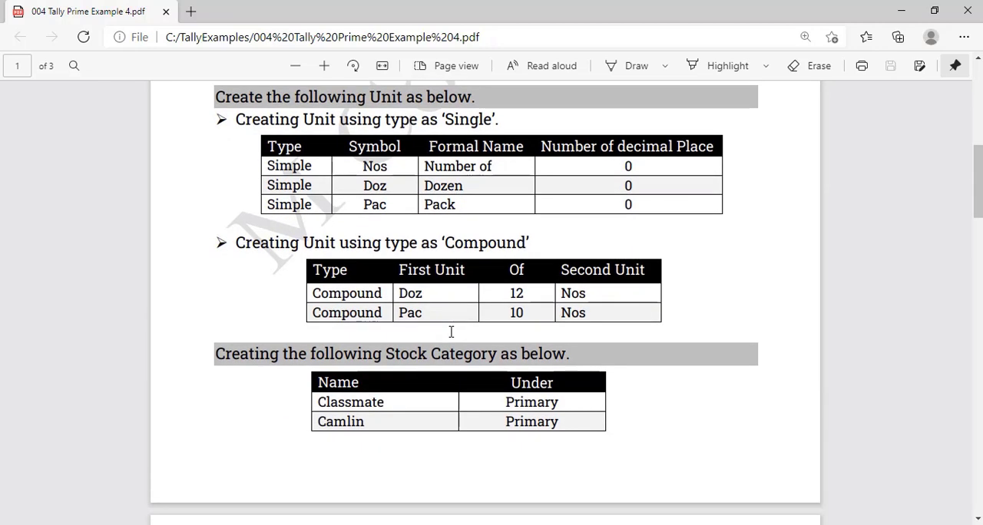
scroll(451, 332, "down", 6)
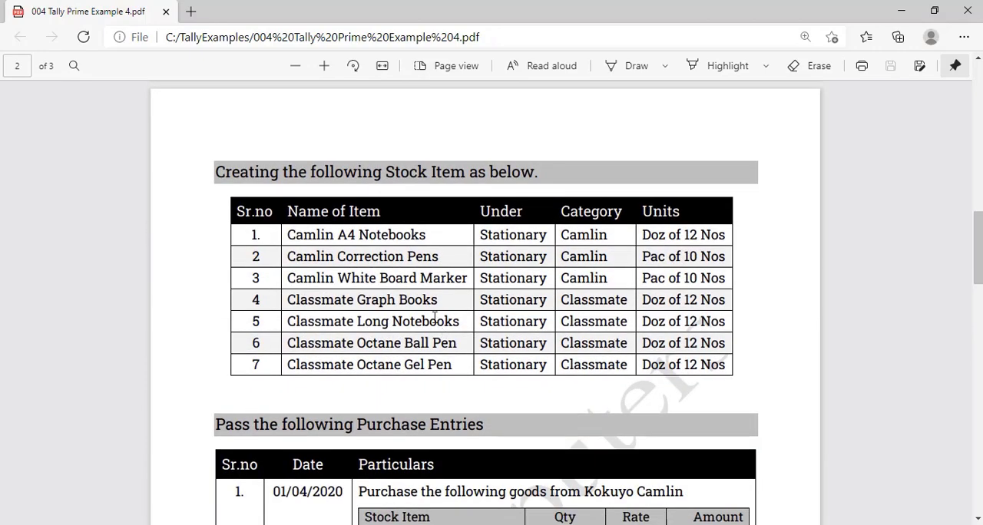
scroll(401, 246, "down", 3)
scroll(401, 250, "down", 14)
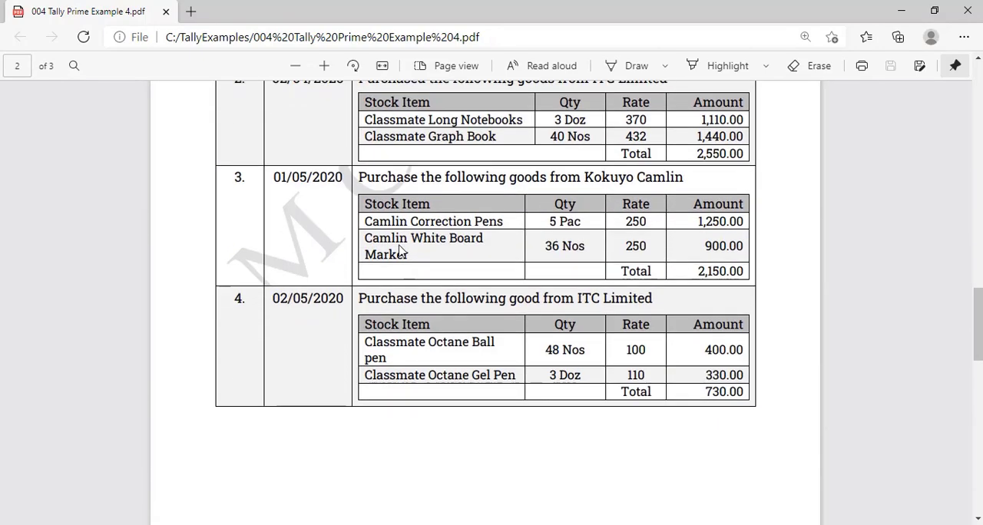
scroll(397, 251, "down", 2)
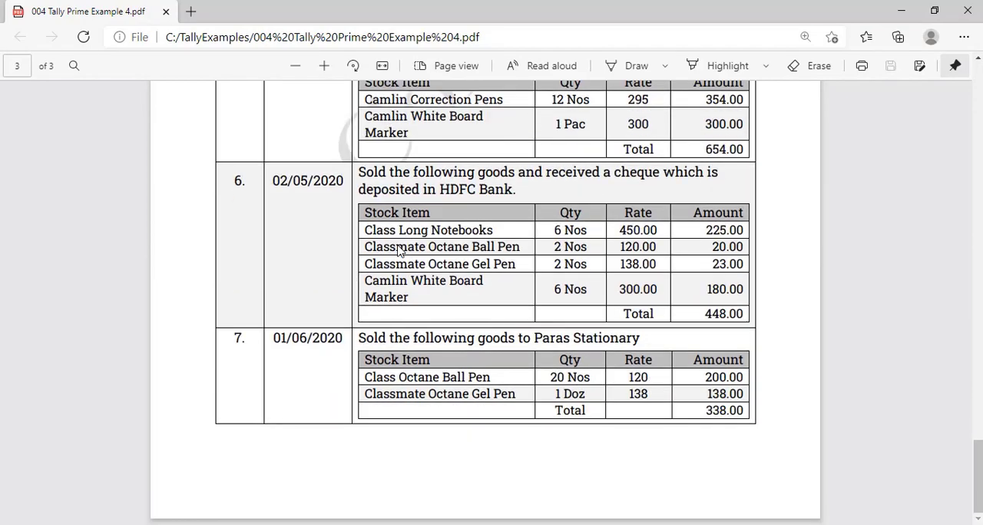
scroll(397, 243, "up", 9)
scroll(397, 243, "up", 20)
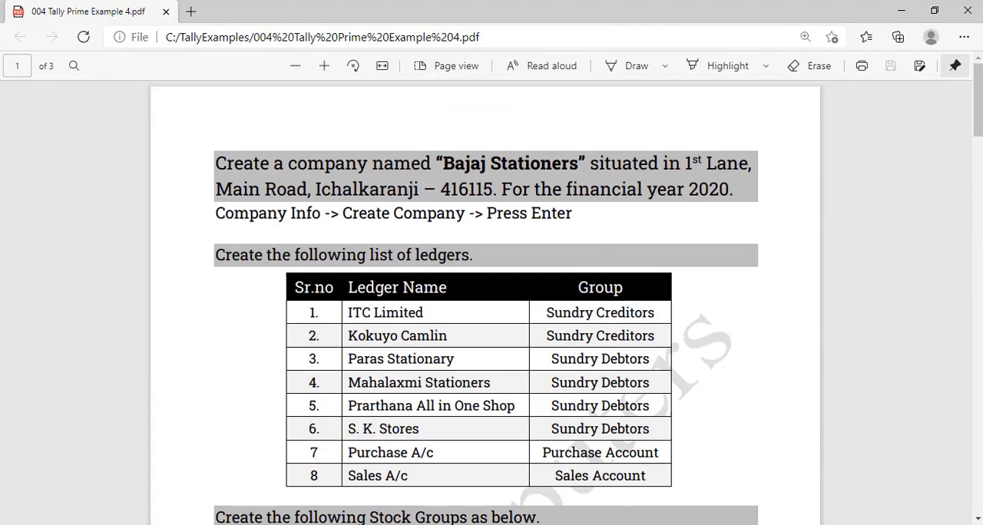
Switch back to TallyPrime and start a new ledger master named ITC Limited without an alias
key("alt+Tab")
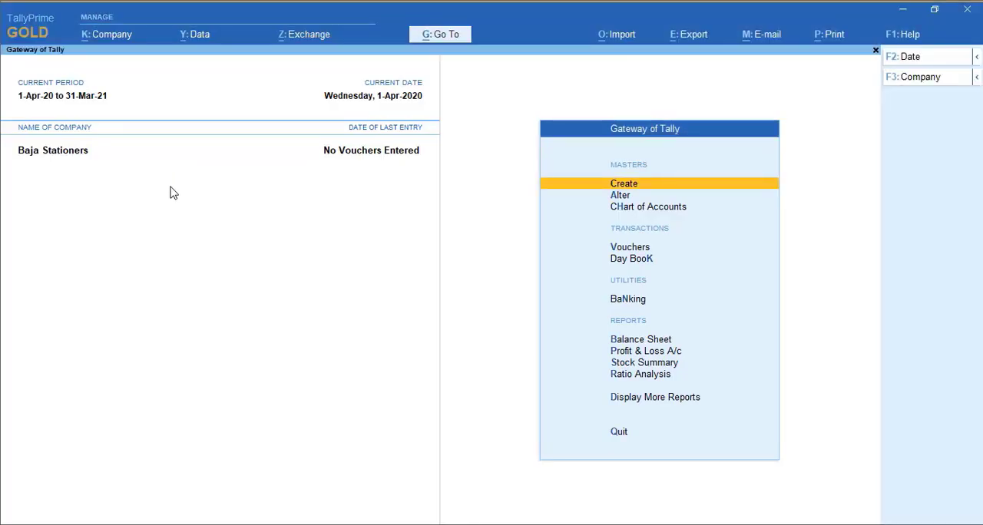
key("Return")
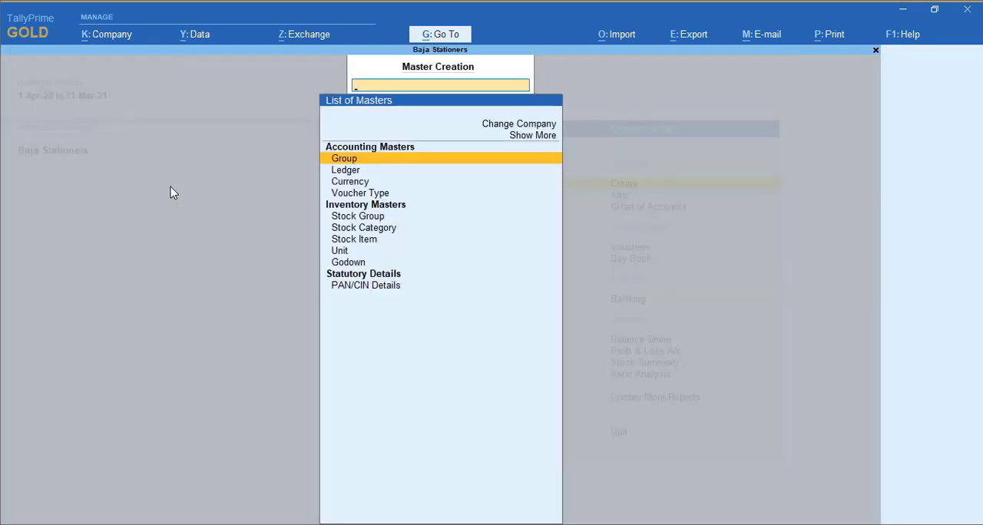
key("Down")
key("Return")
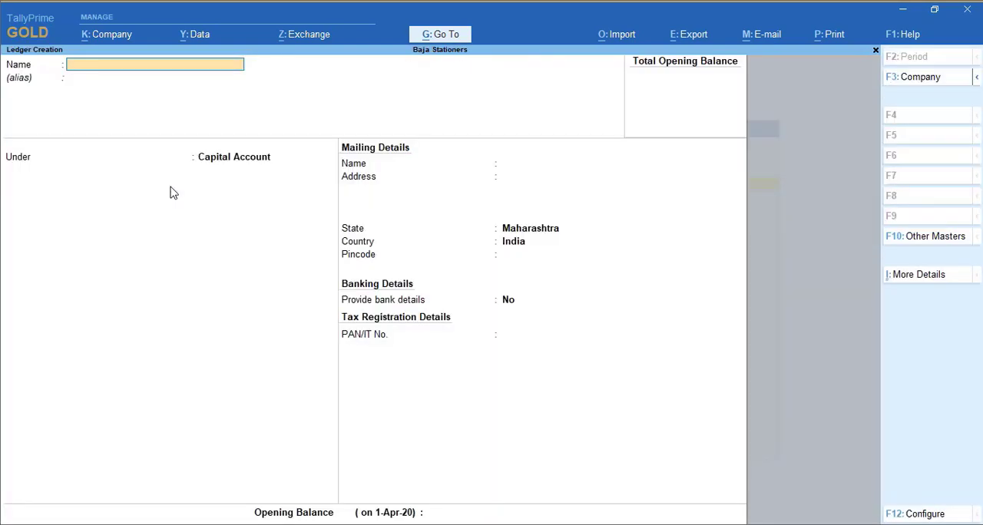
type("ITL")
key("BackSpace")
type("C Li")
key("BackSpace")
type("o")
key("BackSpace")
type("imit3ed")
key("BackSpace")
key("BackSpace")
key("BackSpace")
type("ed")
key("Return")
key("Return")
Place the ITC Limited ledger under Sundry Creditors and save it
type("Sun")
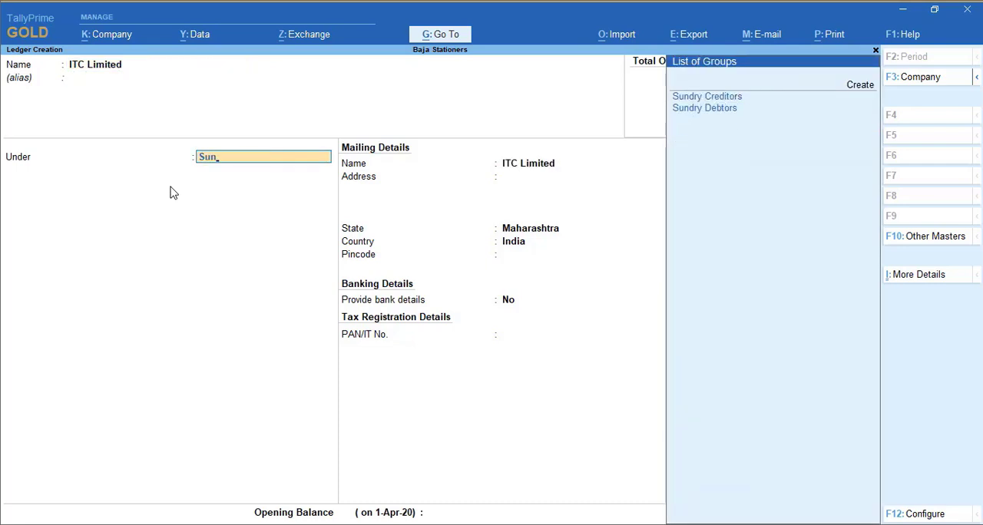
key("Return")
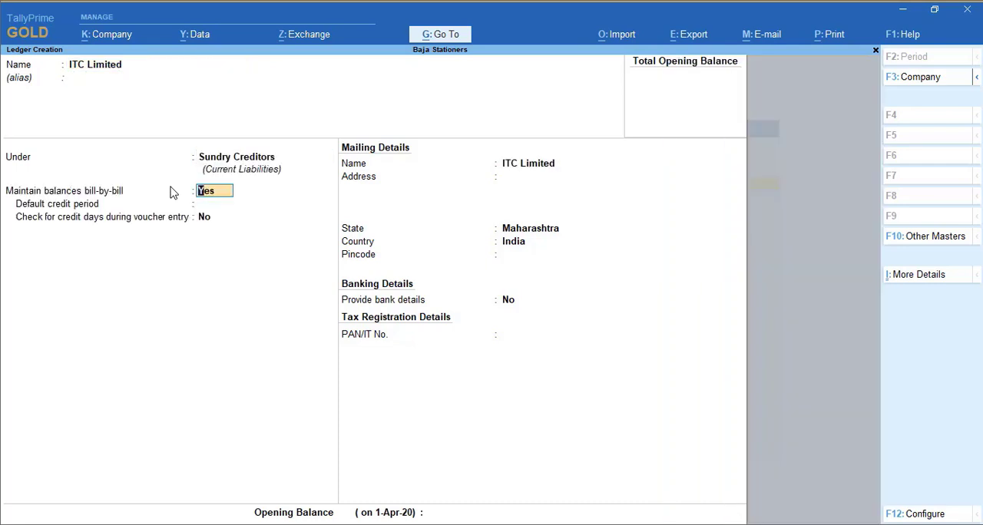
key("ctrl")
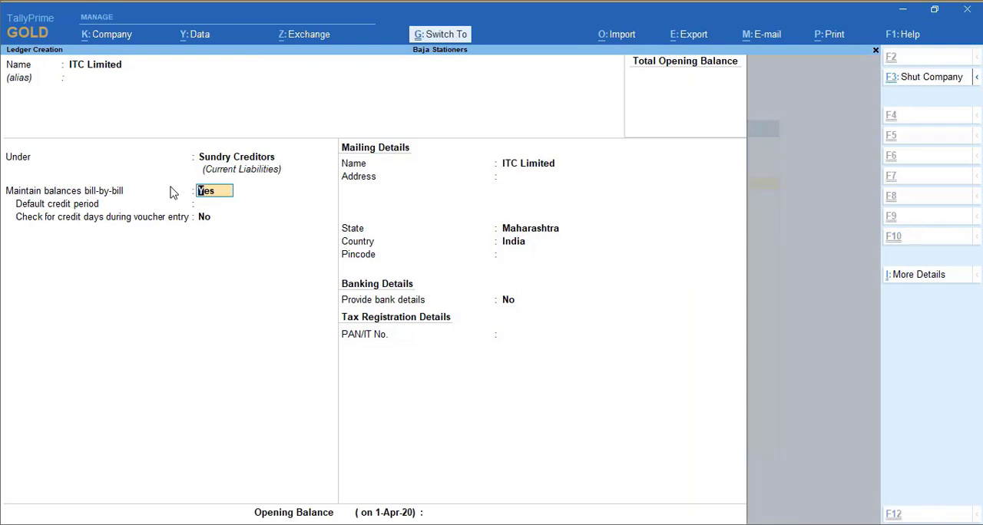
key("ctrl+a")
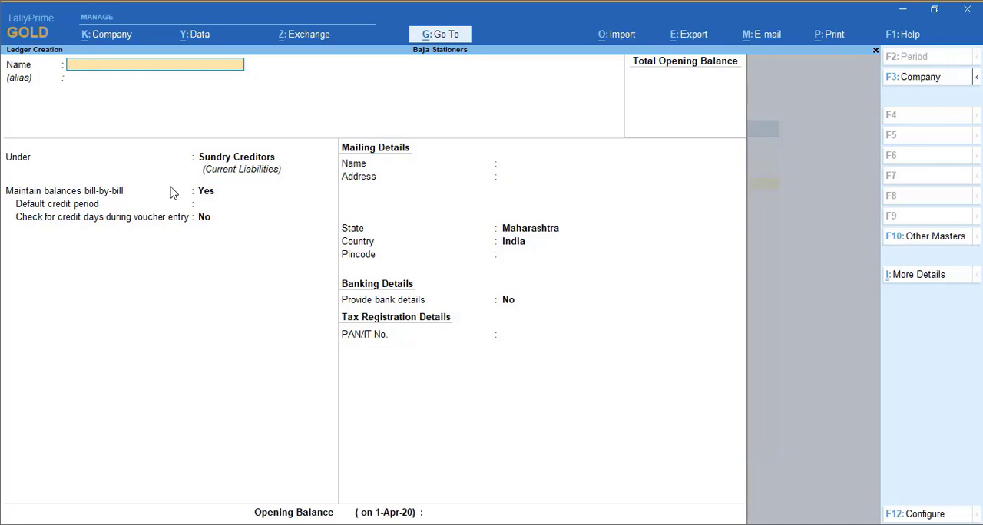
Create a ledger named Kokuyo Camlin under Sundry Creditors without an alias and save it
type("Kokuyo Camlin")
key("Return")
key("Return")
key("Return")
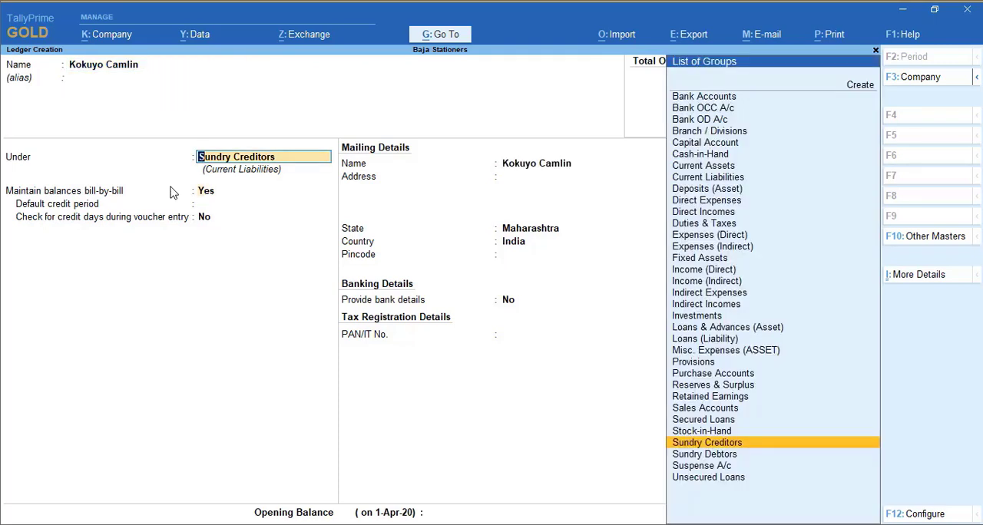
key("ctrl+a")
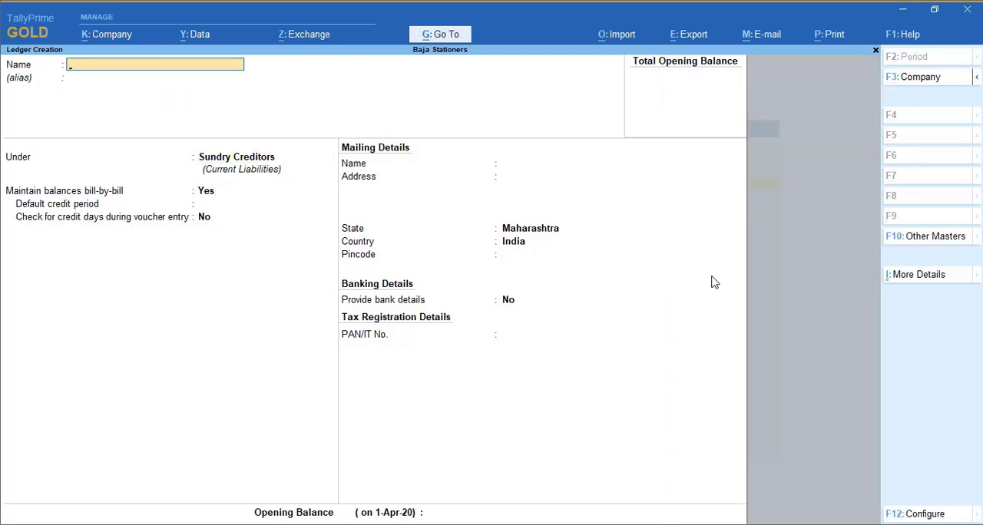
left_click(908, 282)
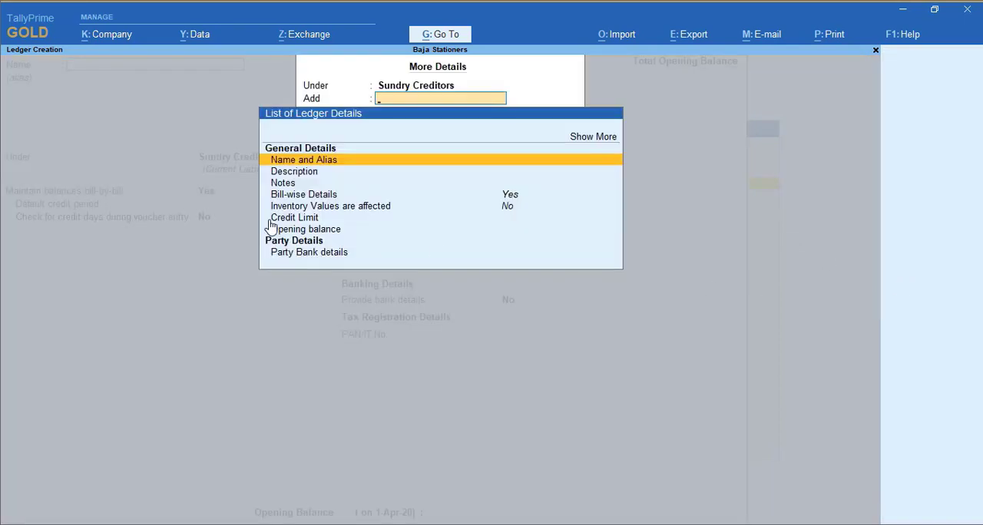
key("Escape")
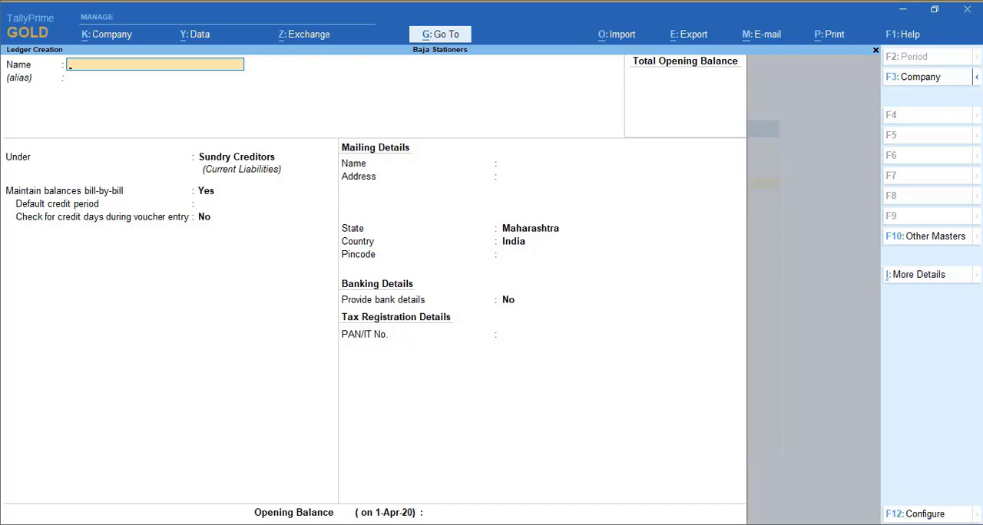
Create a ledger named Paras Stationary under Sundry Debtors, keeping bill-by-bill balances, and save it
type("Paras Stationary")
key("Return")
key("Return")
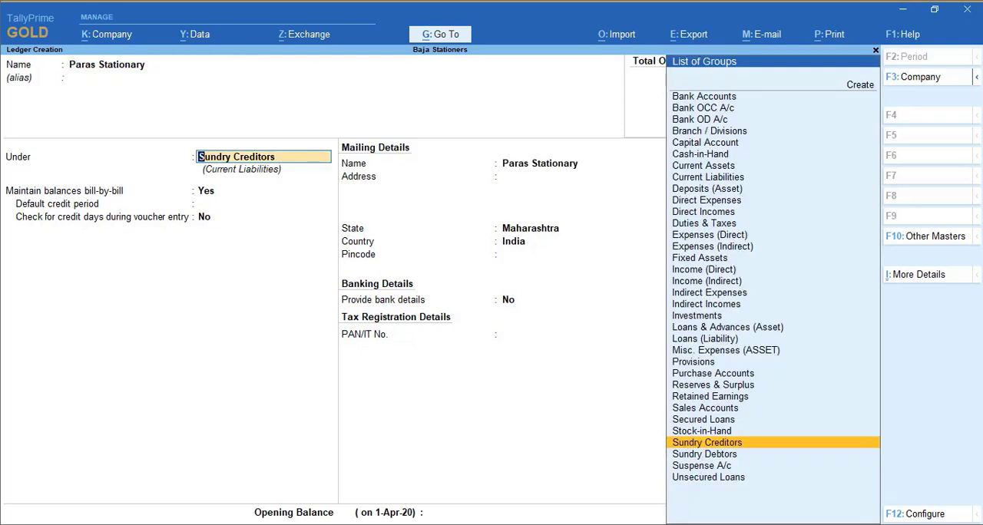
key("Down")
key("Return")
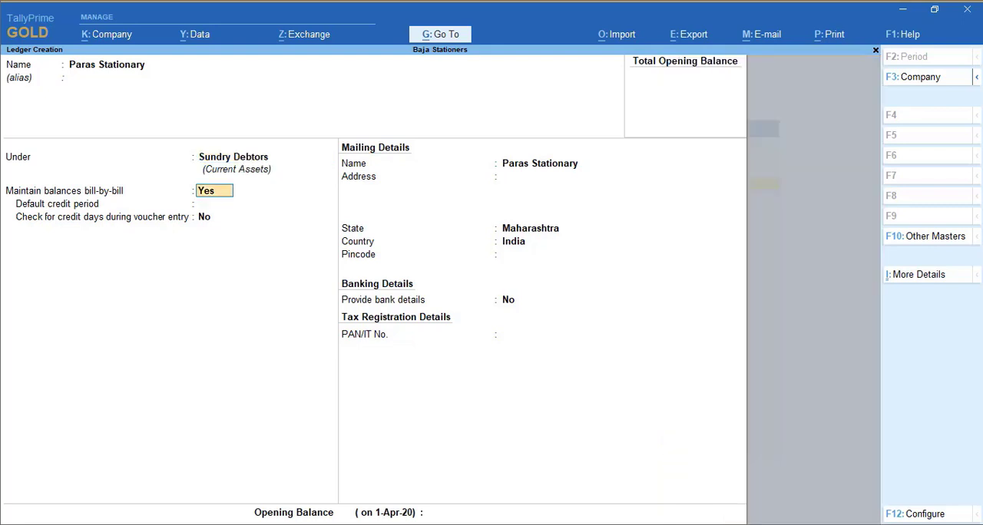
key("Return")
key("ctrl+a")
Create a ledger named Mahalaxmi Stationers under Sundry Debtors without an alias and save it
type("M")
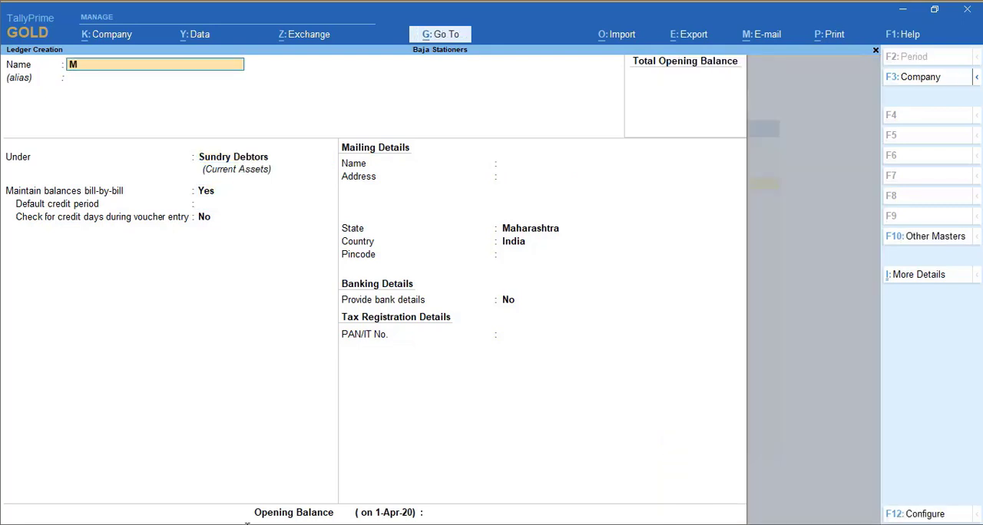
type("ahalaxmi Stationers")
key("Return")
key("Return")
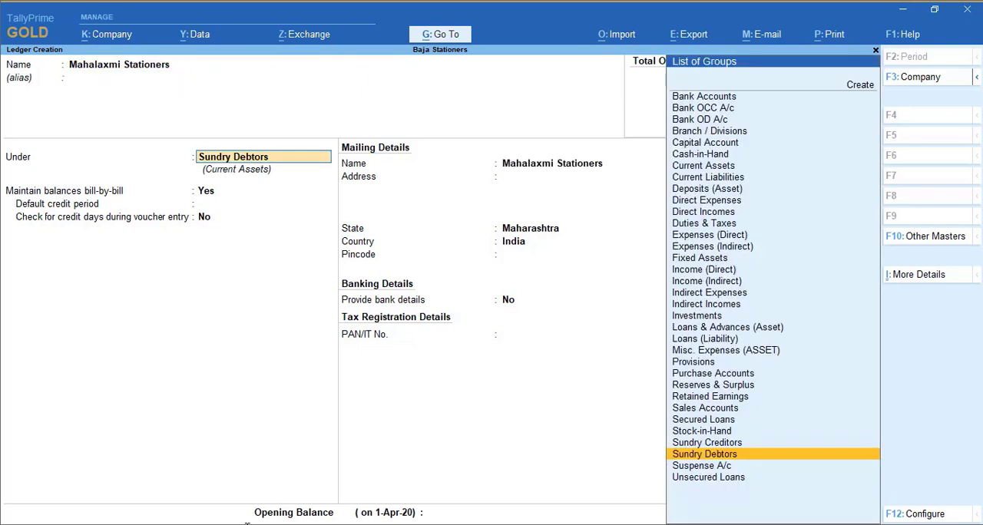
key("ctrl+a")
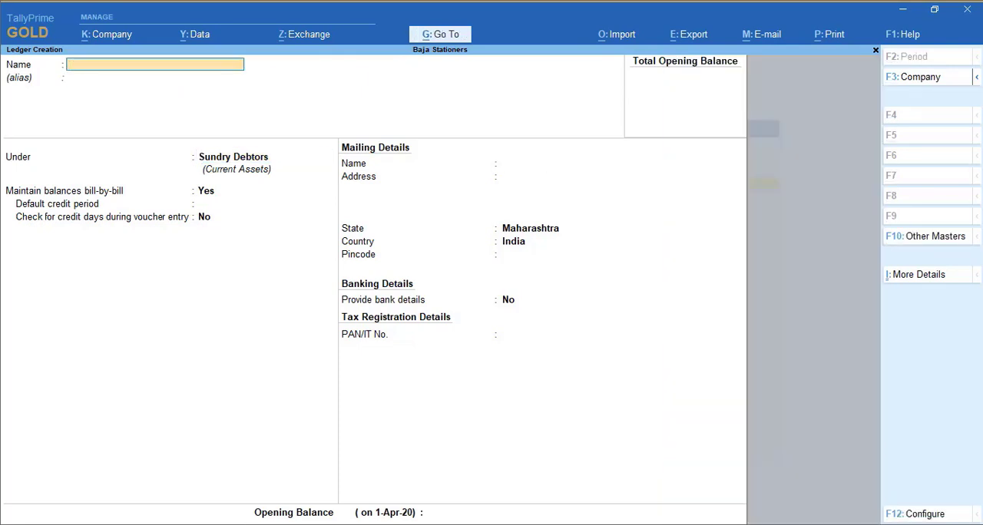
Create a ledger named Prarthana All in One Shop under Sundry Debtors without an alias and save it
type("Prarthana All in One Shop")
key("Return")
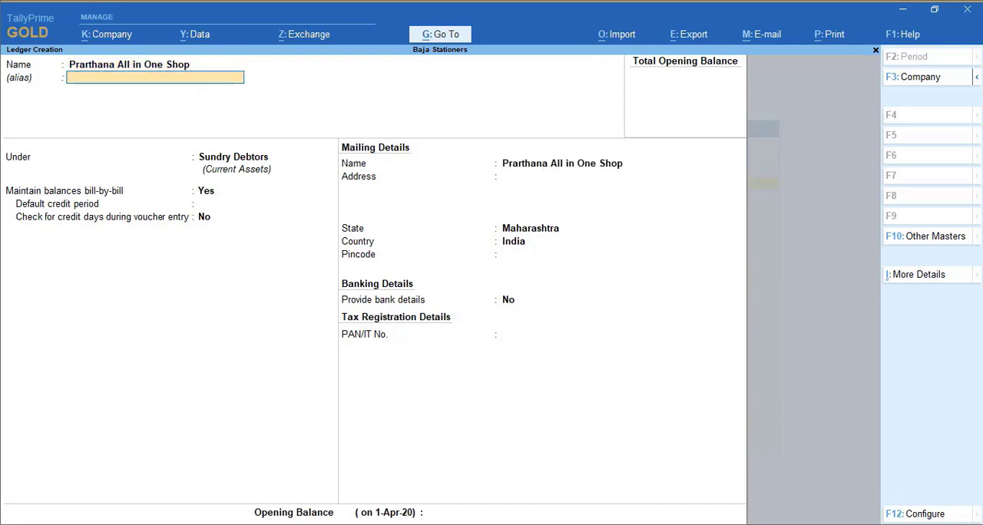
key("Return")
key("ctrl+a")
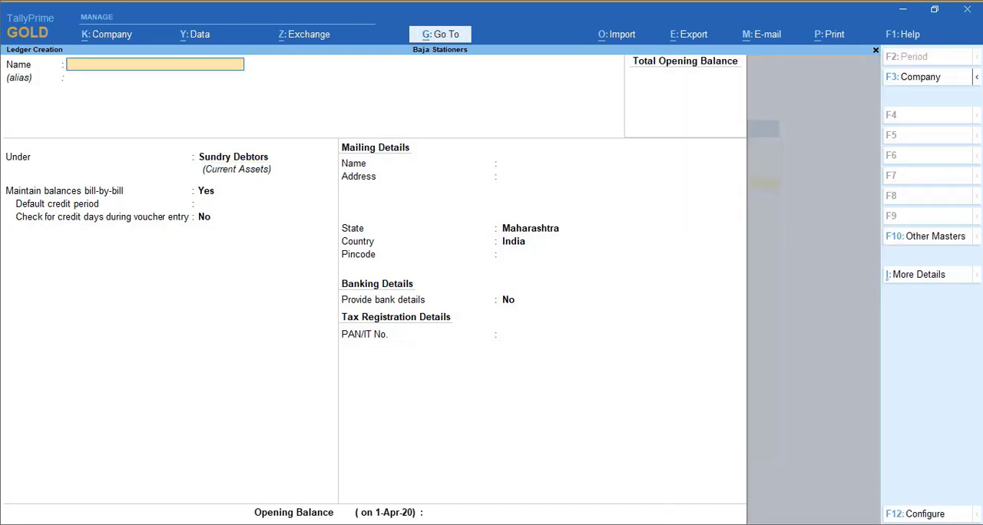
Create a ledger named S K Stores under Sundry Debtors without an alias and save it
type("S K Stores")
key("Return")
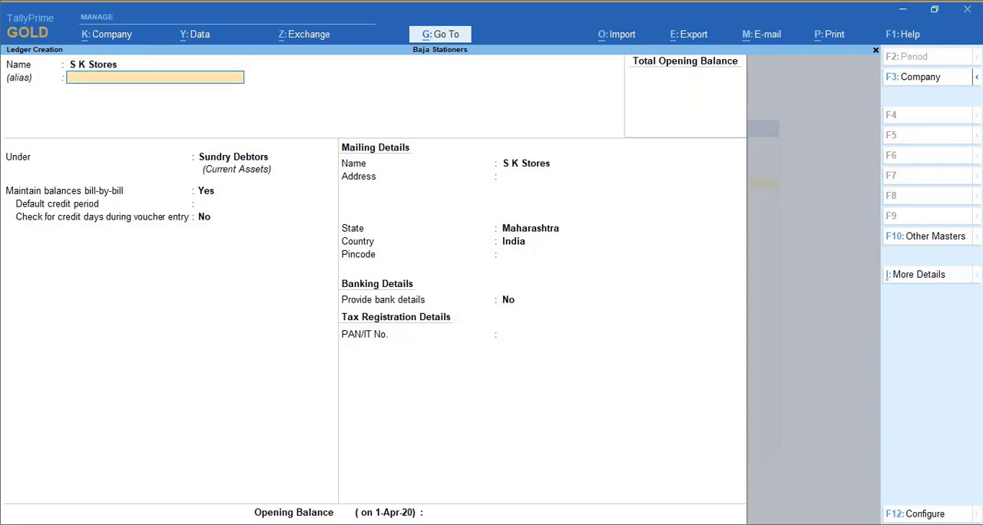
key("Return")
key("Return")
key("ctrl")
key("ctrl+a")
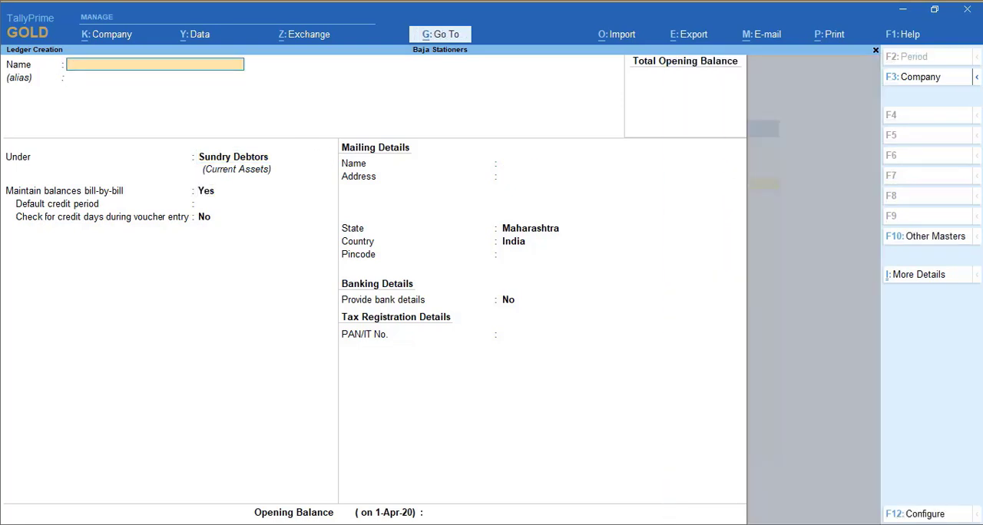
Create a ledger named Purchase A/c under Purchase Accounts, keeping bank details at No and no opening balance, and save it
type("Purchase A/")
type("c")
key("Return")
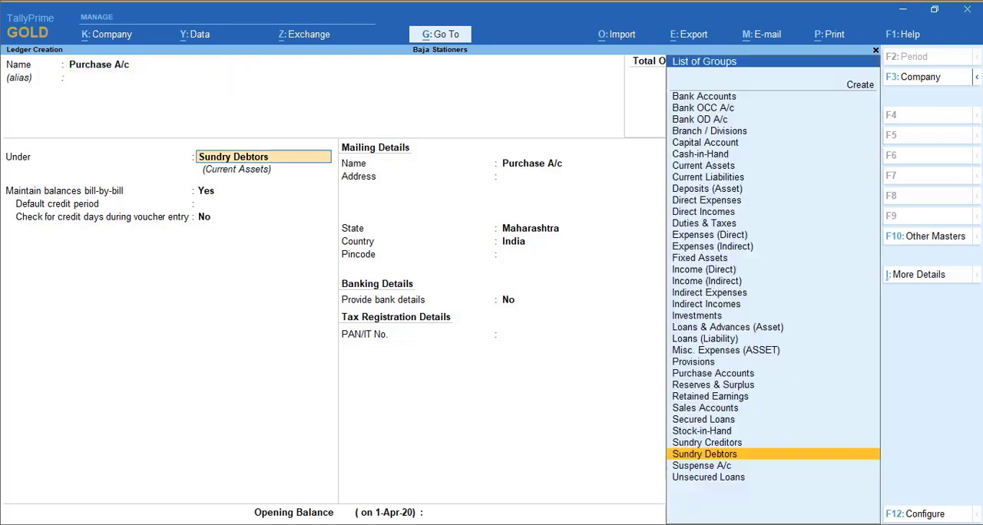
type("pu")
key("Return")
key("Return")
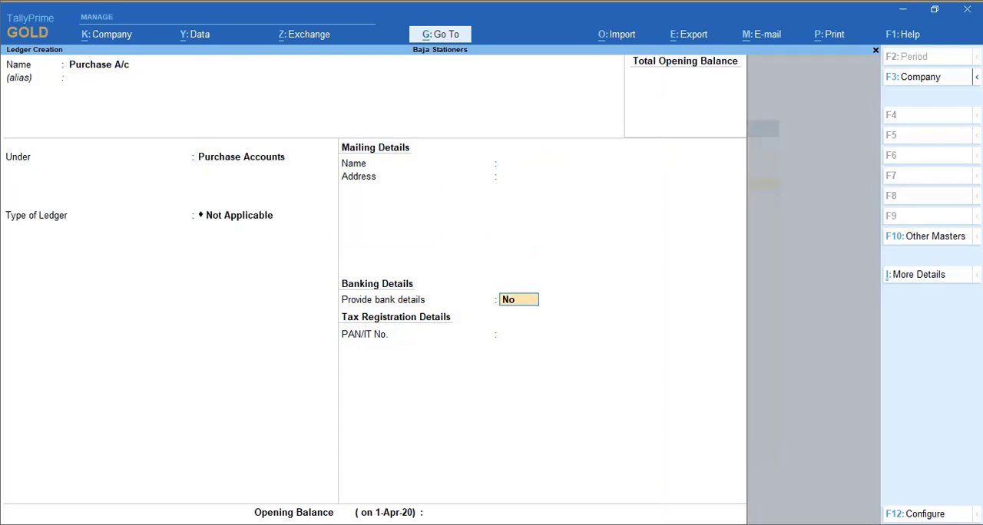
key("Return")
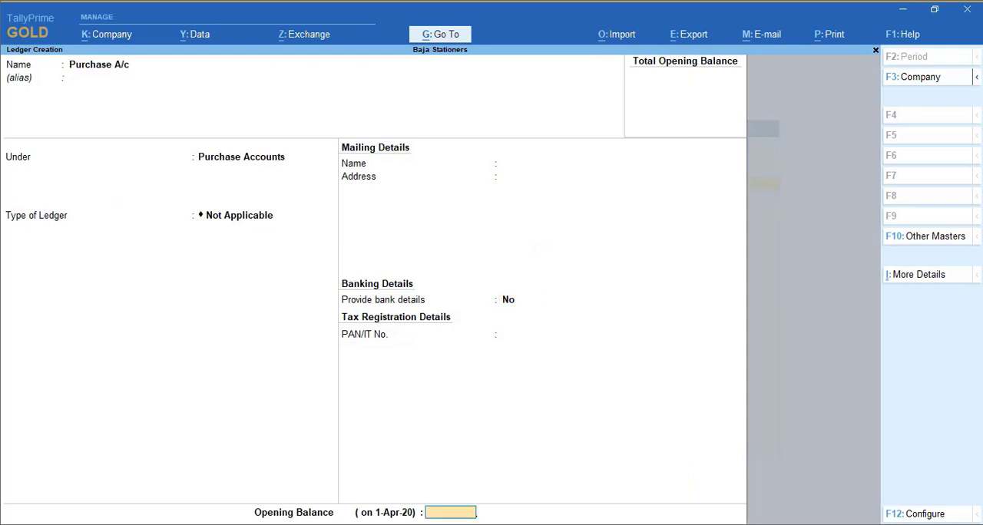
key("Return")
Create a ledger named Sales A/c under Sales Accounts, save it, and leave ledger creation
key("Return")
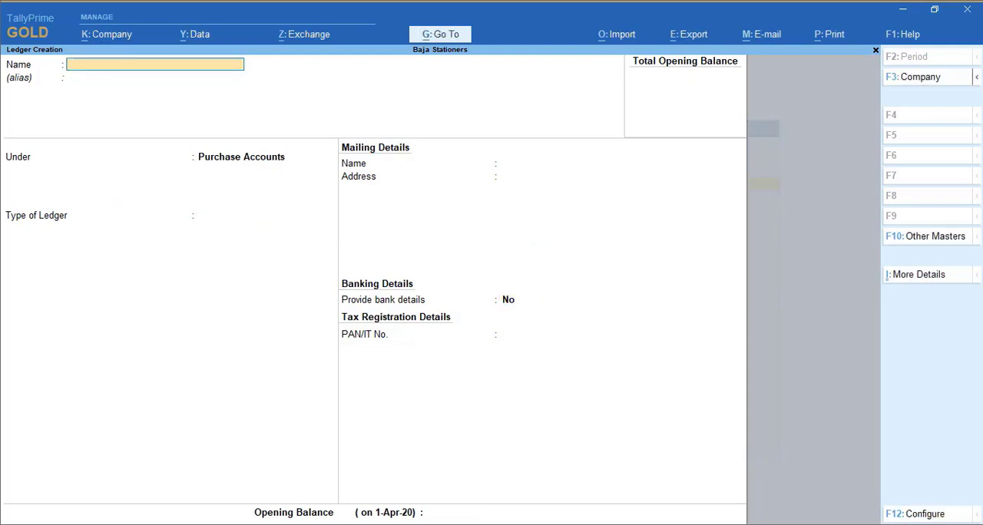
type("Sales A/c")
key("Return")
key("Return")
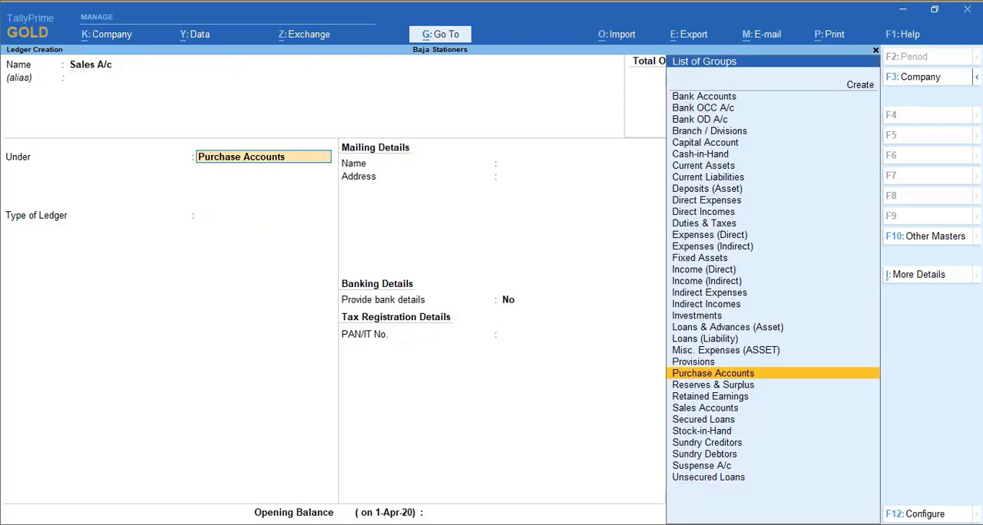
type("Sa")
key("Return")
key("ctrl+a")
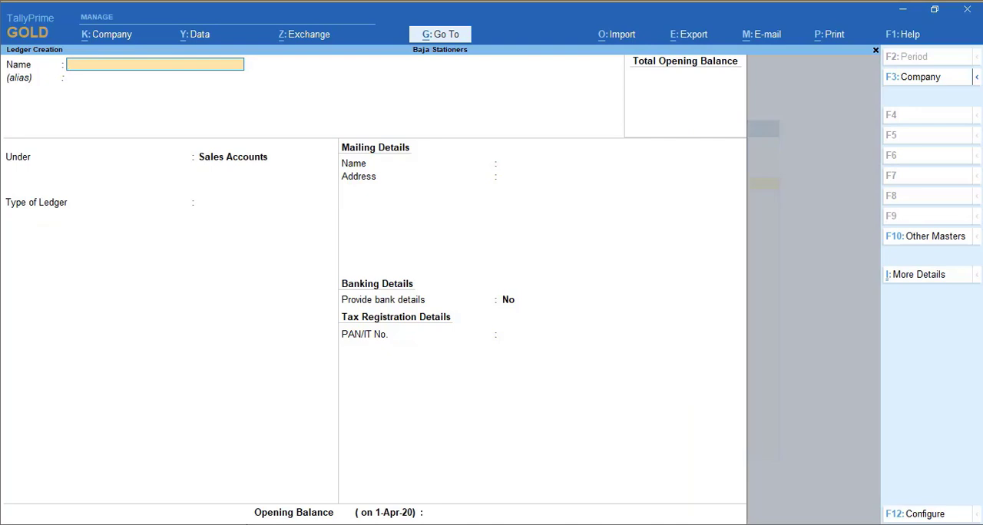
key("Escape")
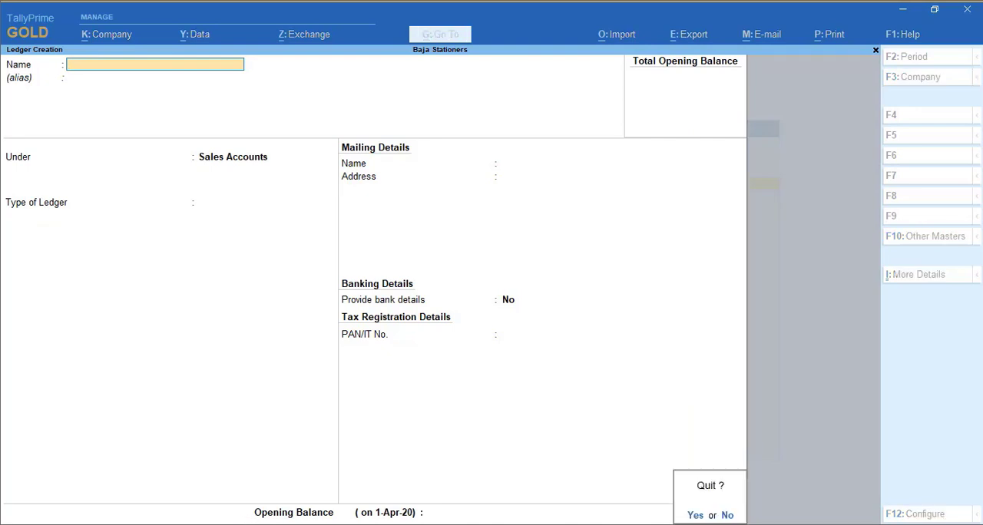
key("y")
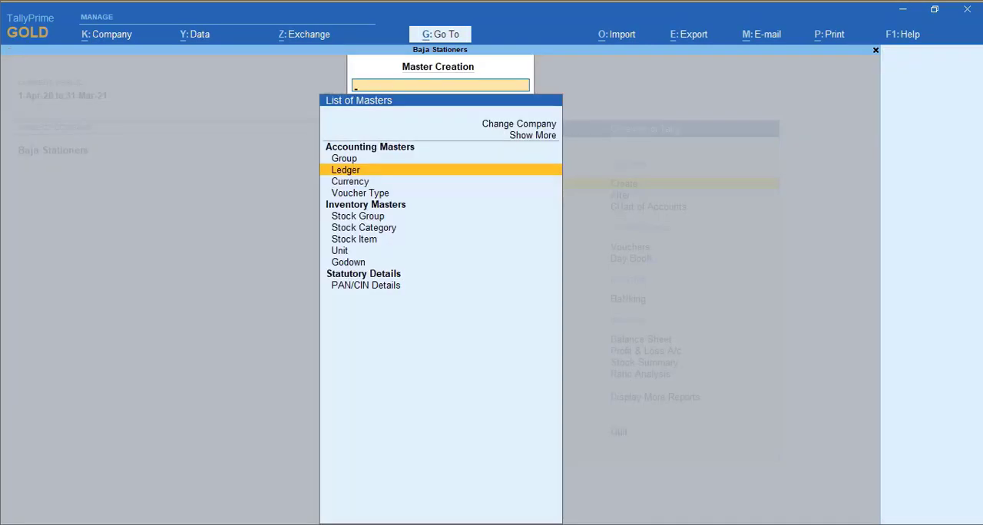
Create a stock group named Stationery under Primary with adding of item quantities enabled, save it, and leave stock group creation
key("Down")
key("Down")
key("Down")
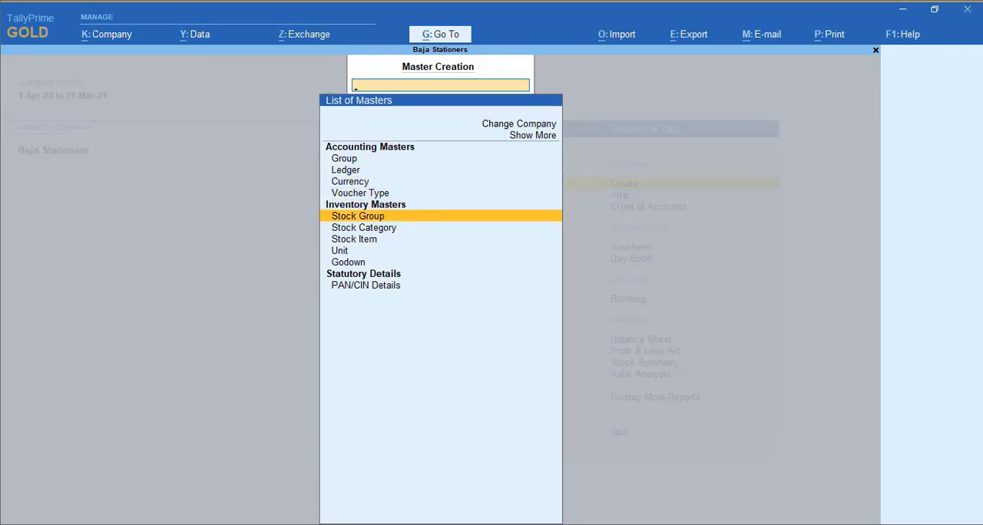
key("Return")
type("Sta")
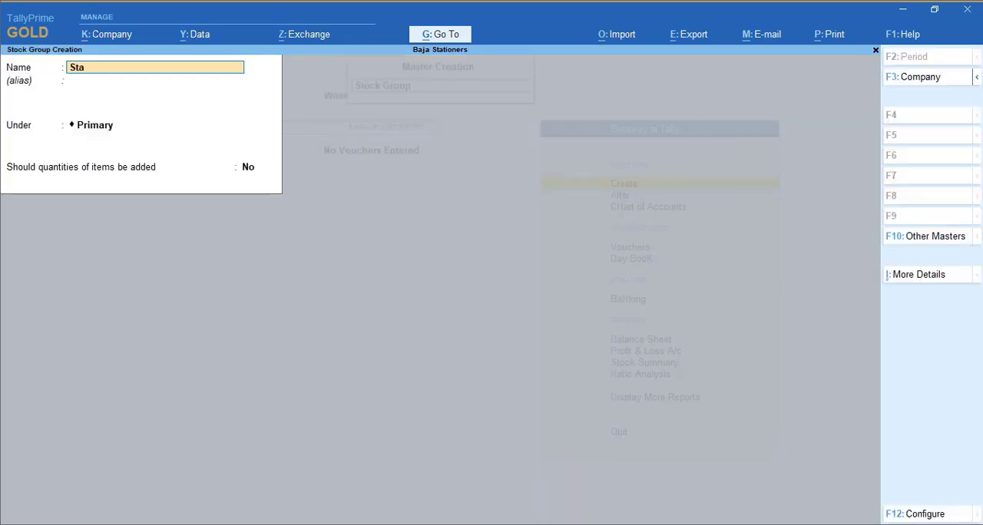
type("tionery")
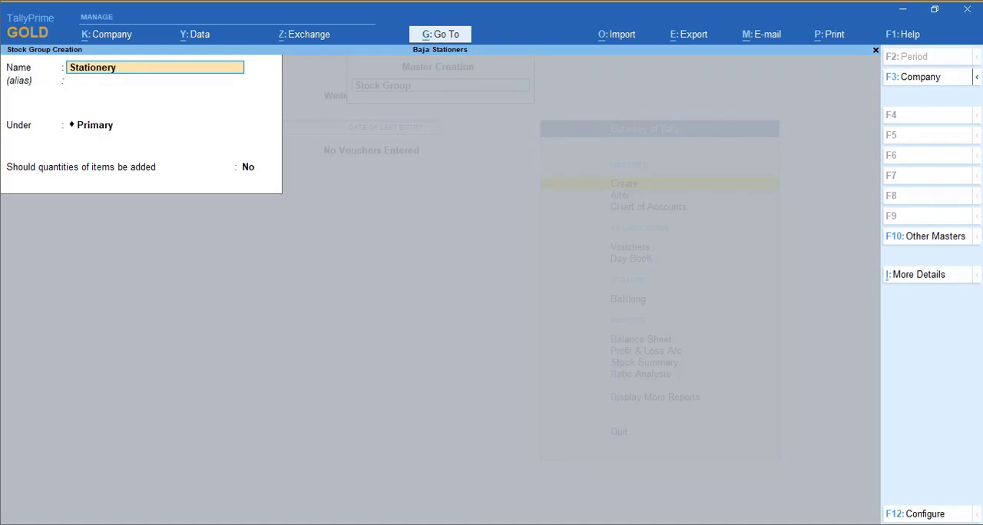
key("Return")
key("Return")
key("Return")
type("y")
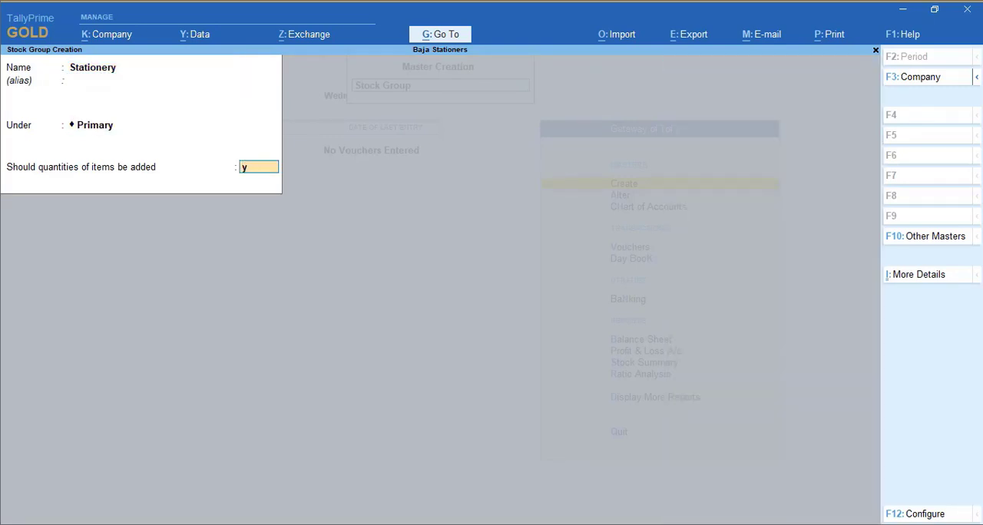
key("Return")
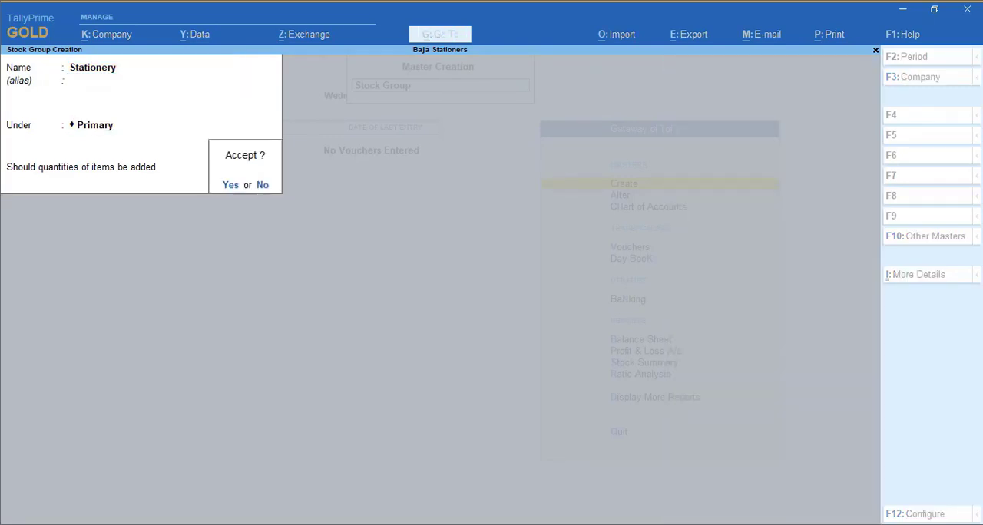
key("Return")
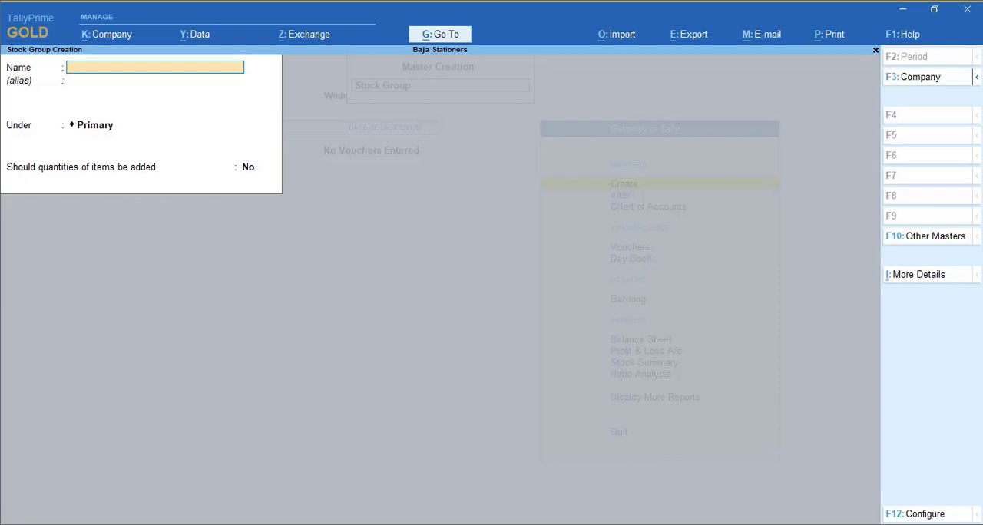
key("Escape")
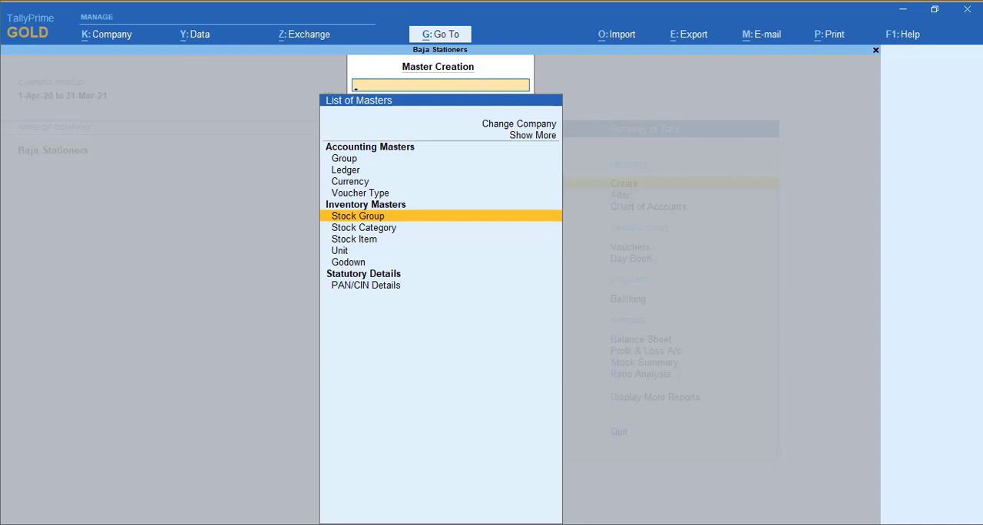
Create a simple unit with symbol Nos, formal name Number of and 0 decimal places, and save it
key("Down")
key("Down")
key("Down")
key("Return")
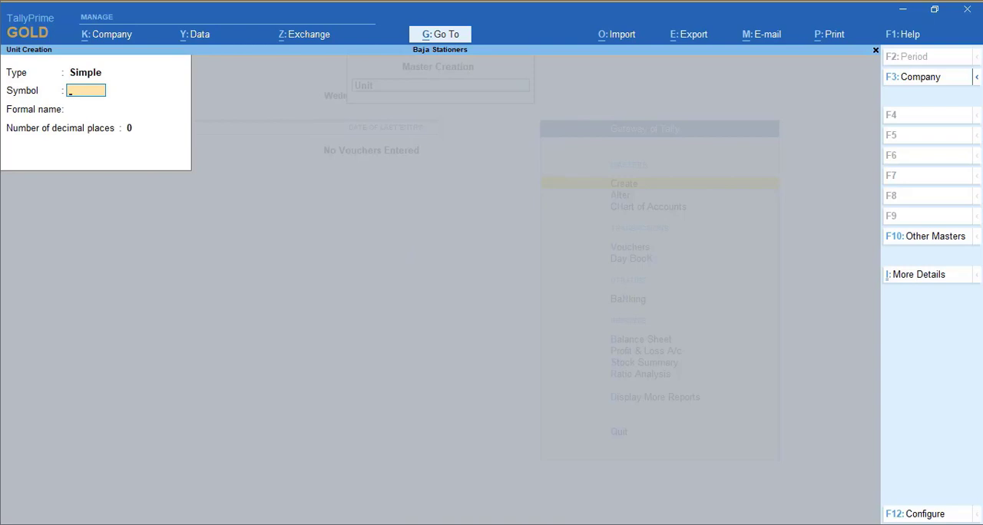
type("Nos")
key("Return")
type("Hj")
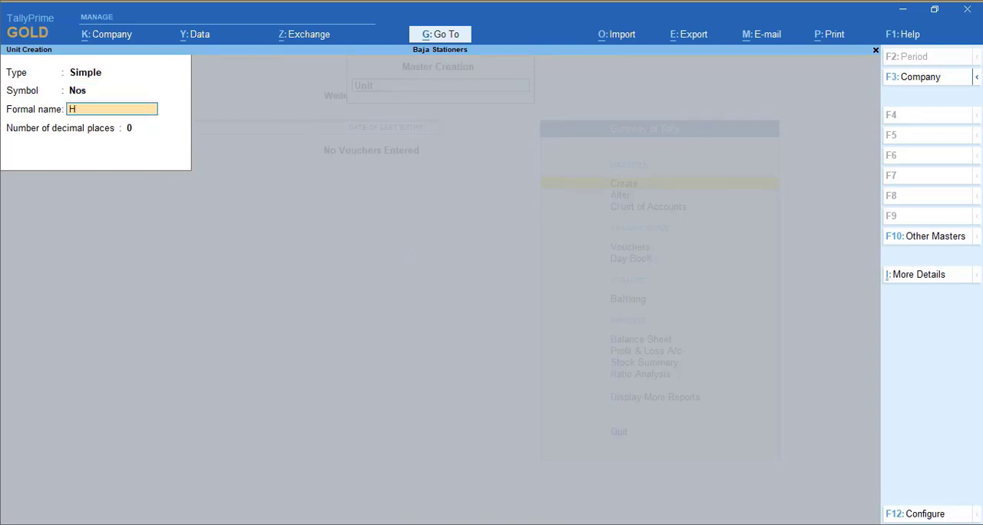
key("BackSpace")
type("Nu")
key("BackSpace")
type("umber of")
key("Return")
key("Return")
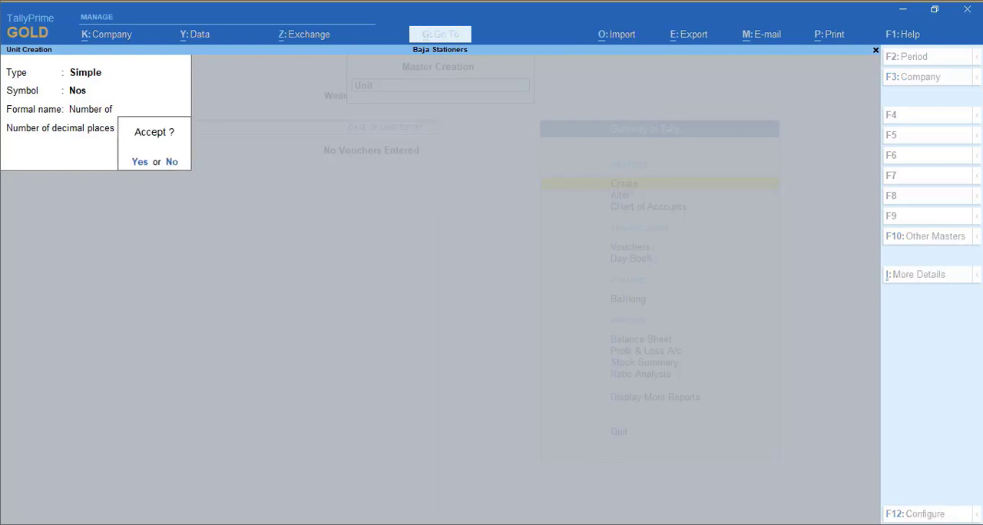
key("Return")
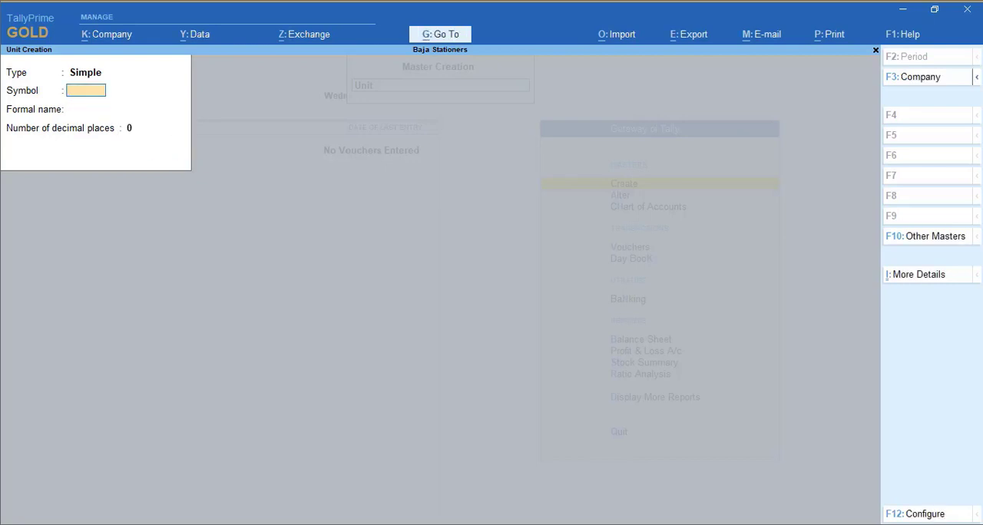
Create a simple unit with symbol Doz, formal name Dozen and 0 decimal places, and save it
type("Doz")
key("Return")
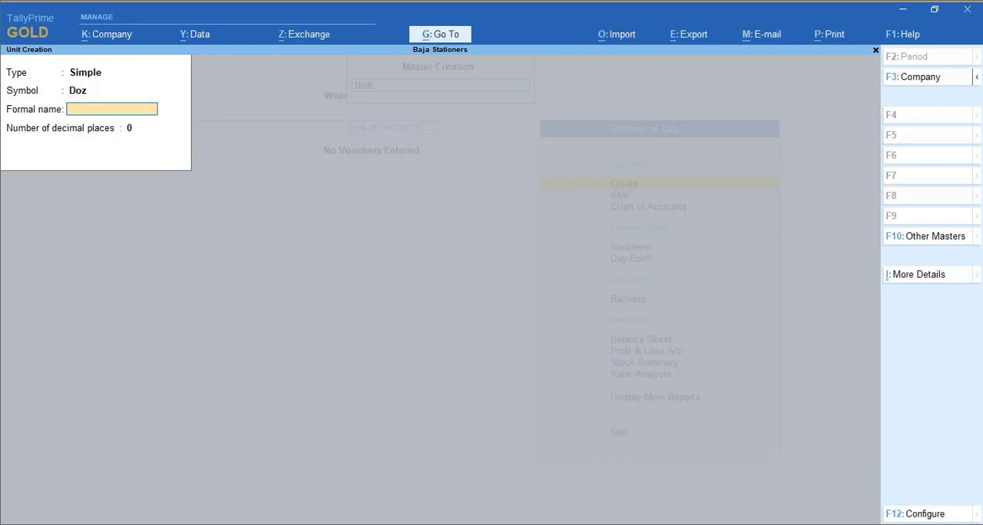
type("Dozen")
key("Return")
key("Return")
Create a simple unit with symbol Pac, formal name Pack and 0 decimal places, and save it
key("Return")
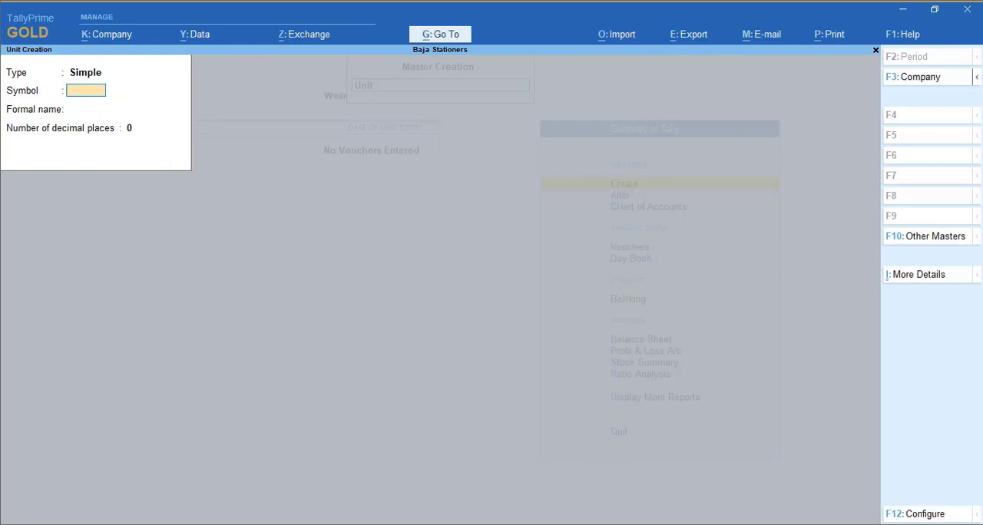
type("Pac")
key("Return")
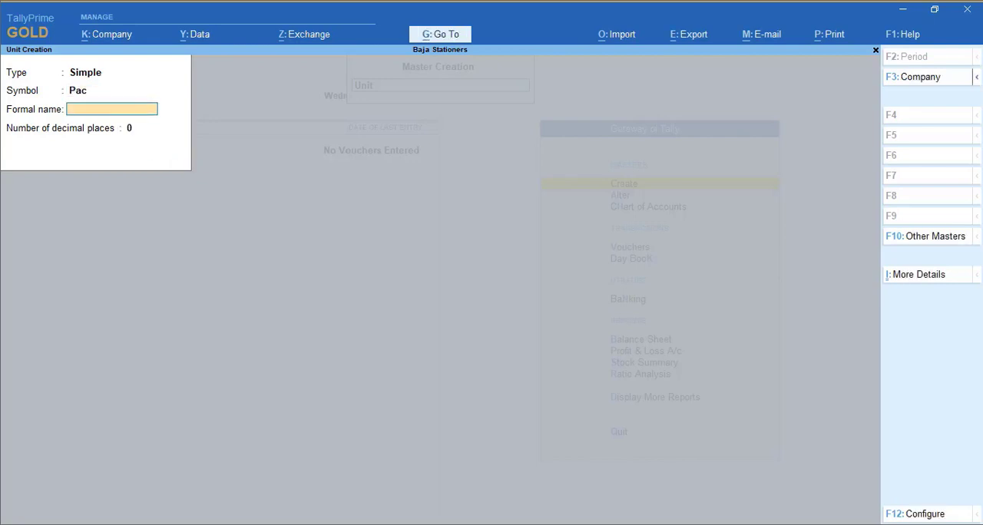
type("Pack")
key("Return")
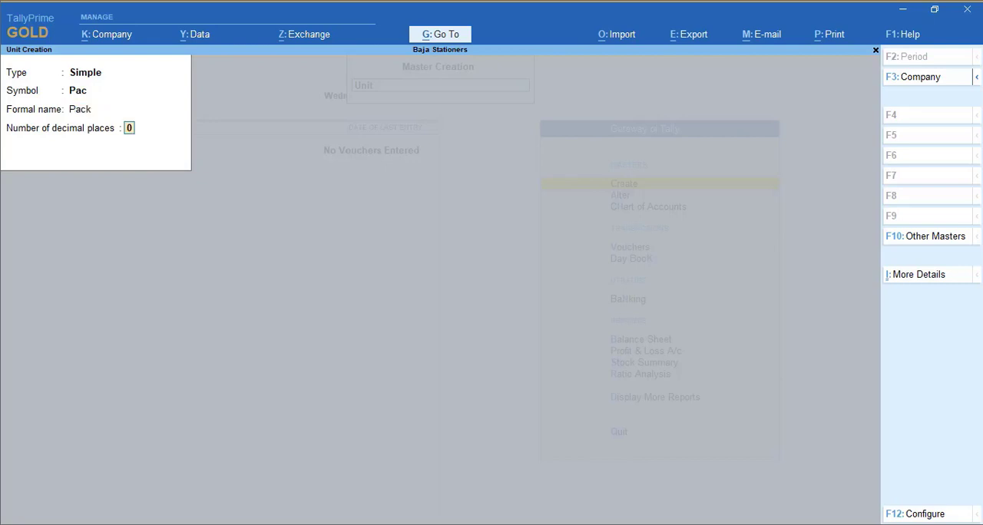
key("Return")
key("Return")
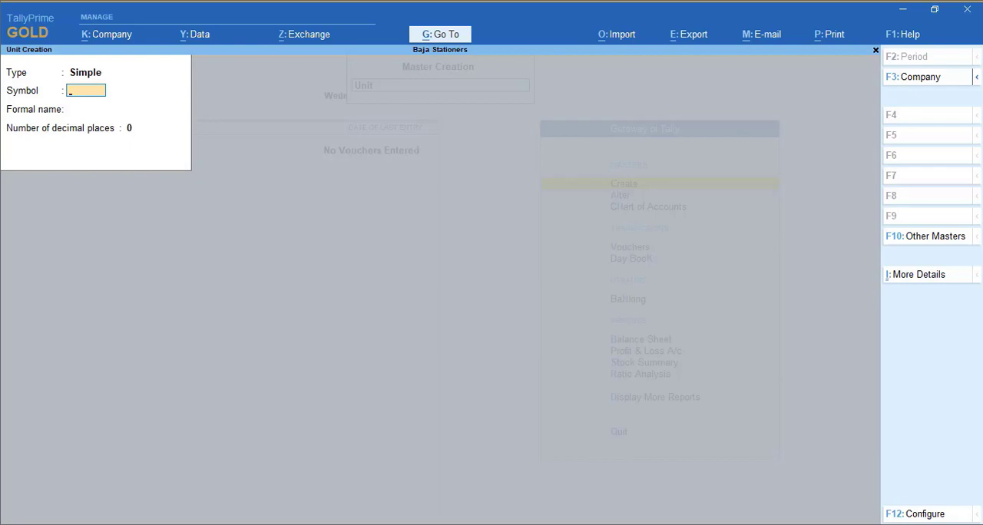
Create a compound unit with Doz as first unit, conversion 12 and Nos as second unit, and save it
key("BackSpace")
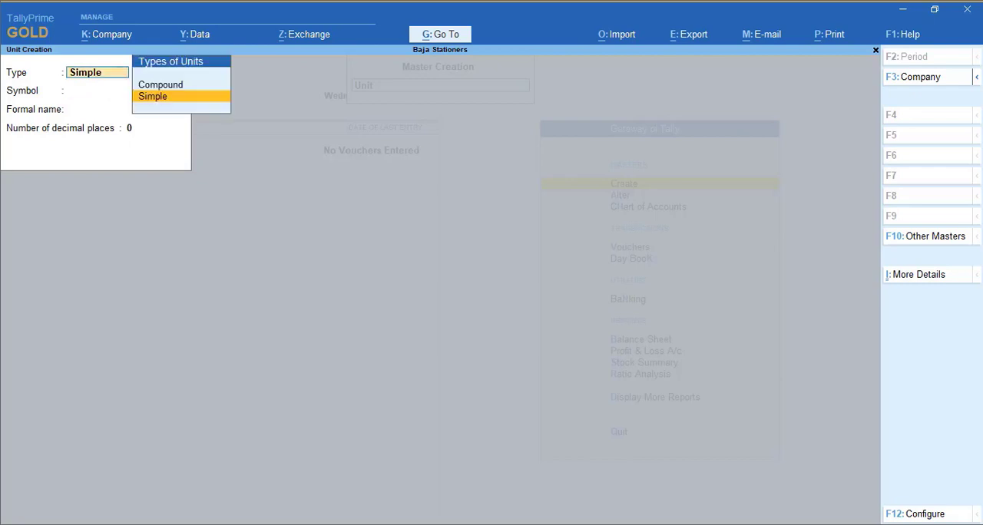
key("Up")
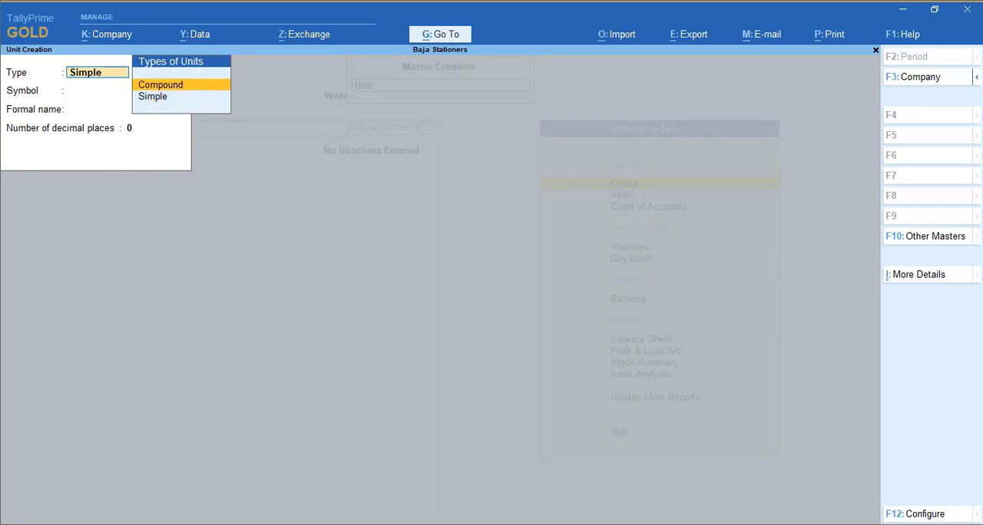
key("Return")
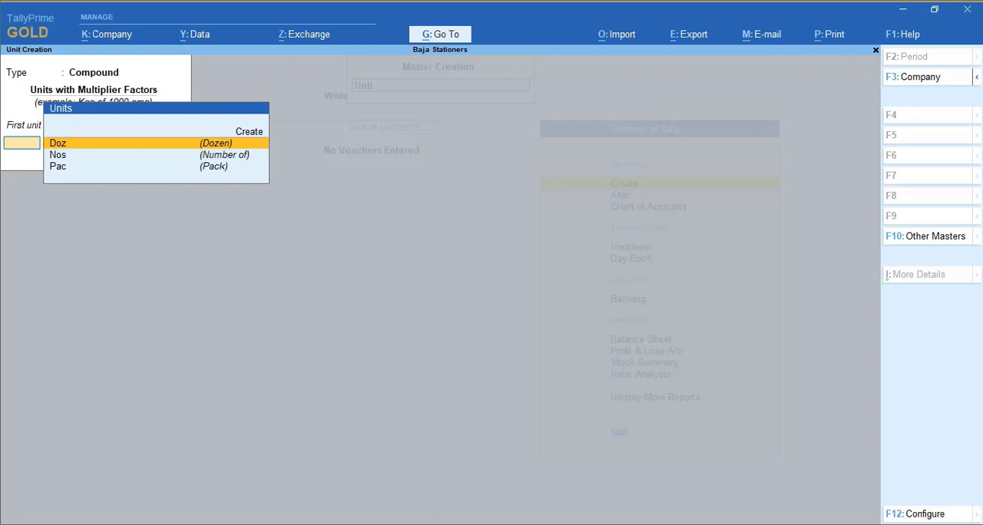
key("Return")
type("12")
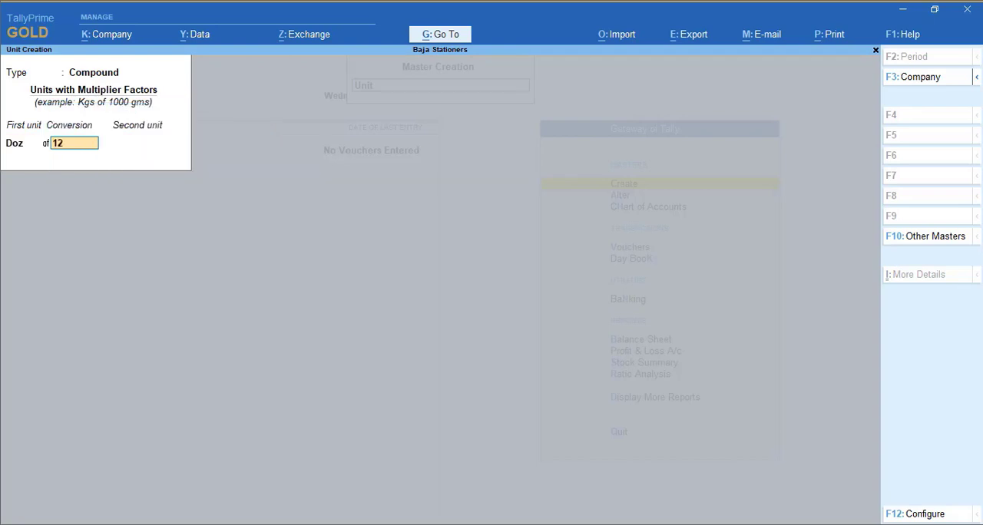
key("Return")
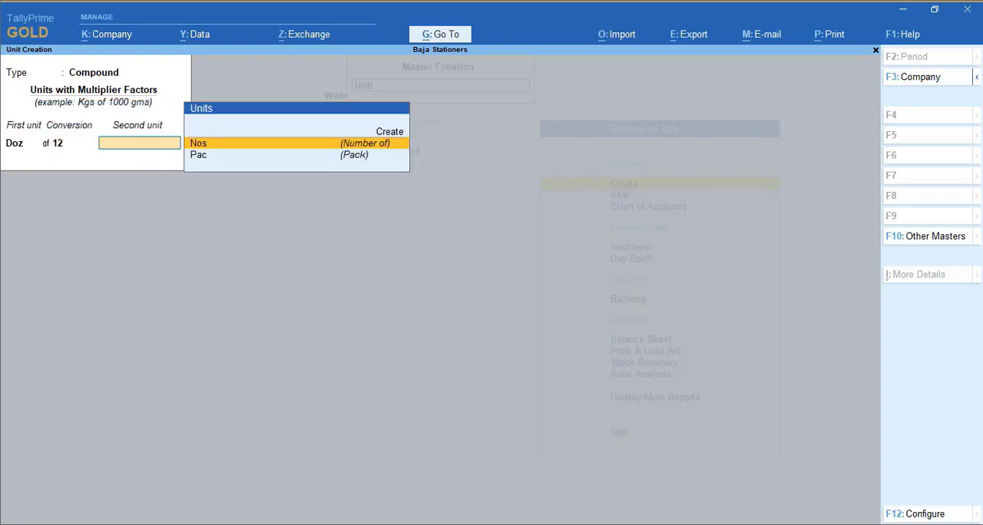
key("Return")
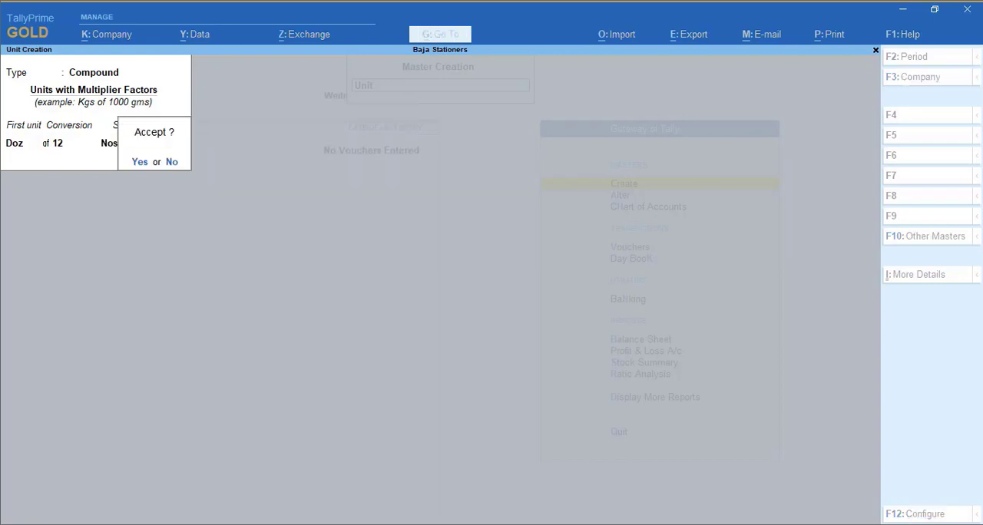
key("Return")
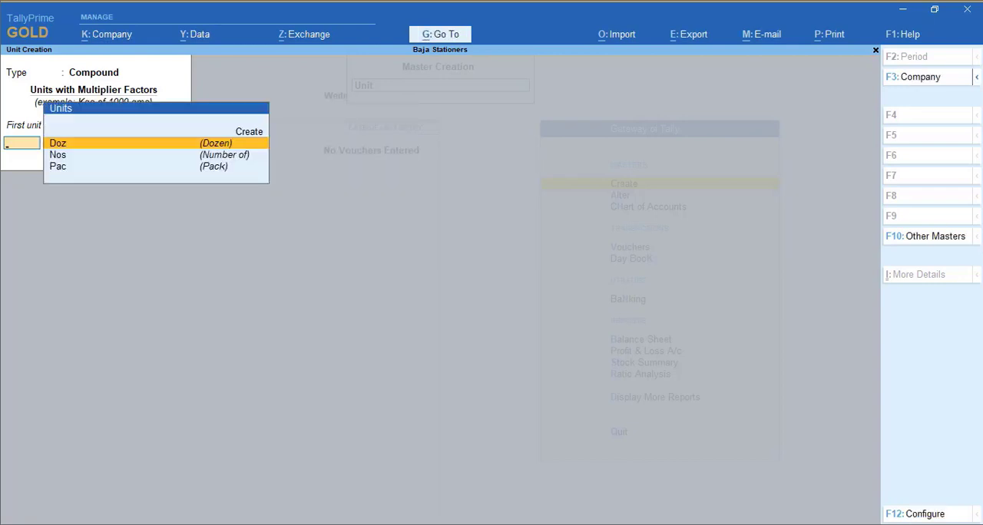
Create a compound unit of Pac equal to 10 Nos, save it, and leave unit creation
key("Down")
key("Down")
key("Return")
type("1")
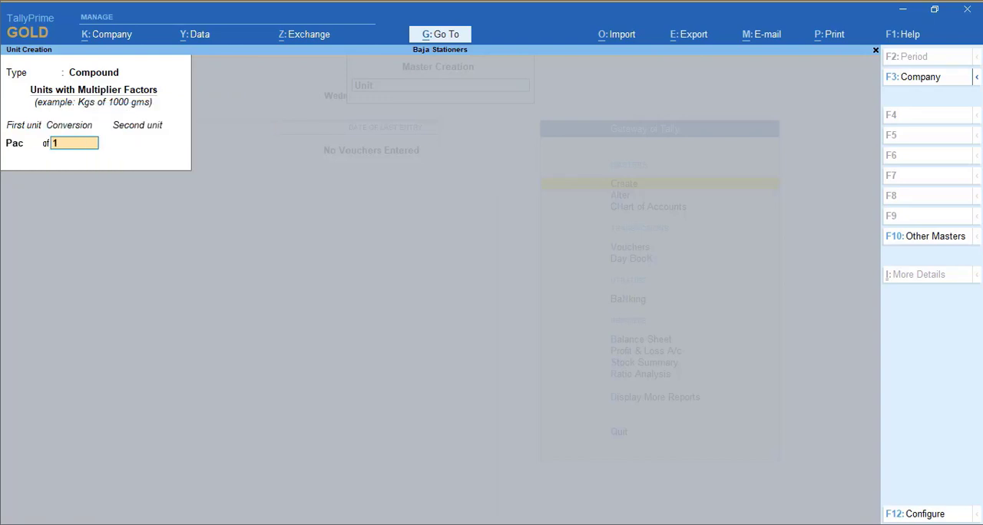
type("0")
key("Return")
key("Down")
key("Down")
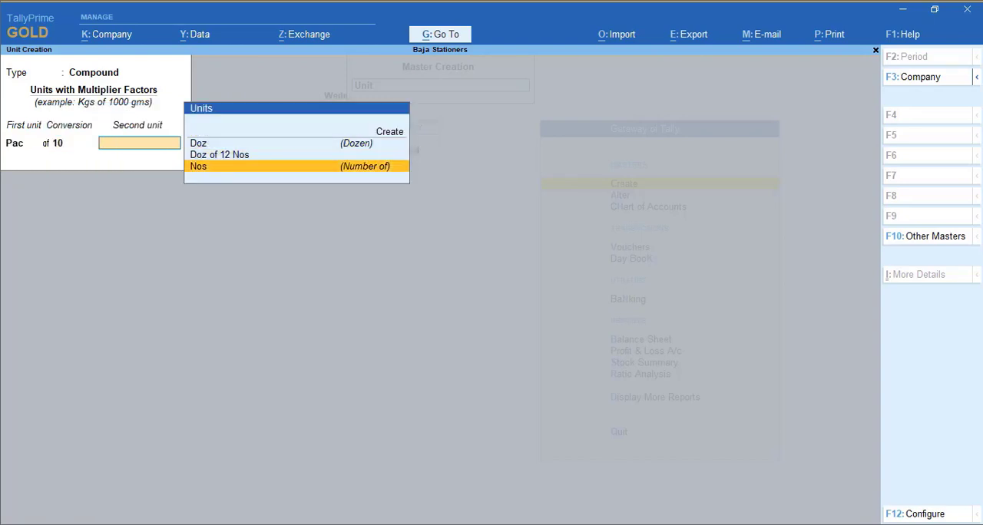
key("Return")
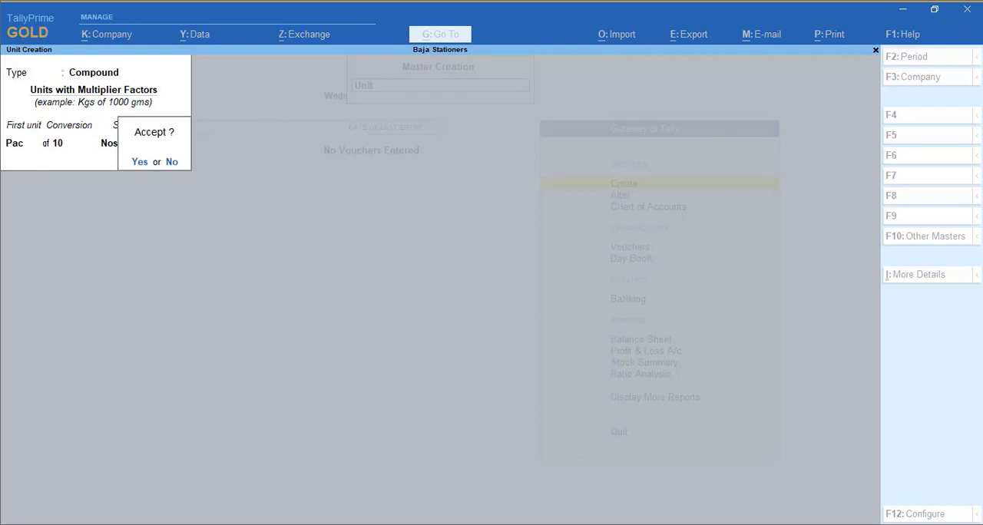
key("y")
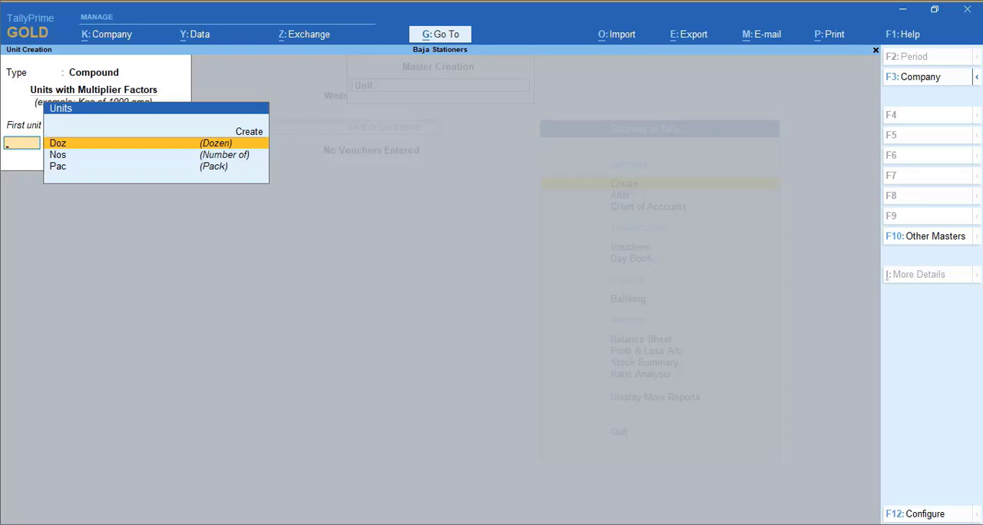
key("Escape")
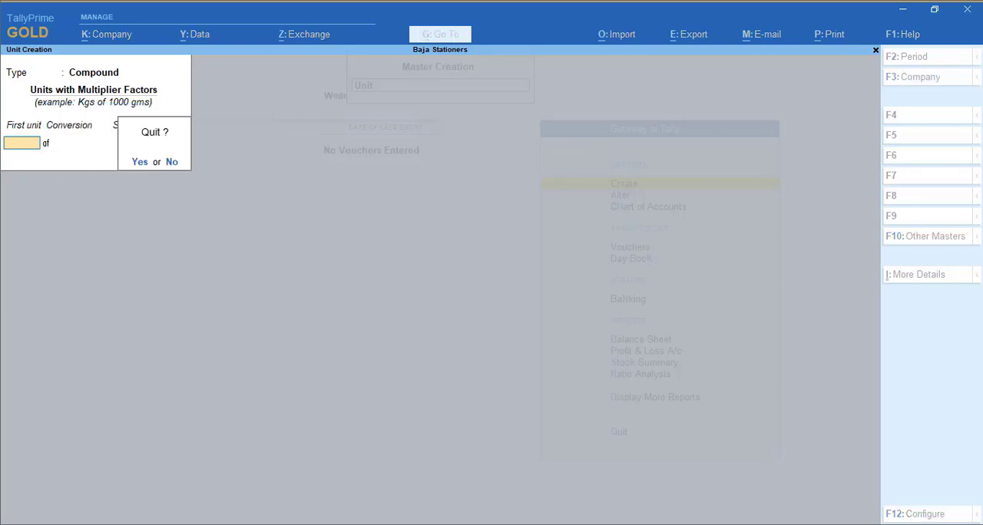
key("Return")
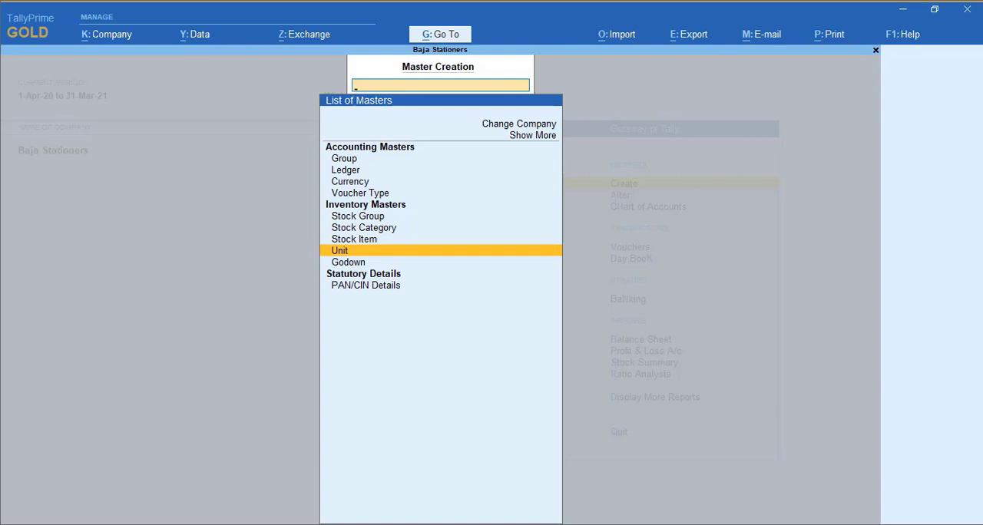
Create a stock category named Classmate under Primary without an alias, and save it
key("Up")
key("Up")
key("Return")
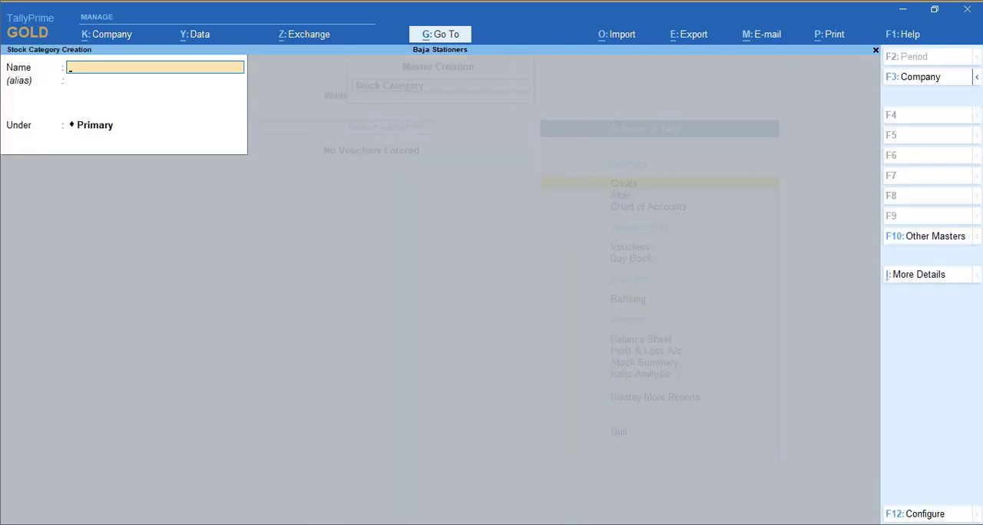
type("Classmate")
key("Return")
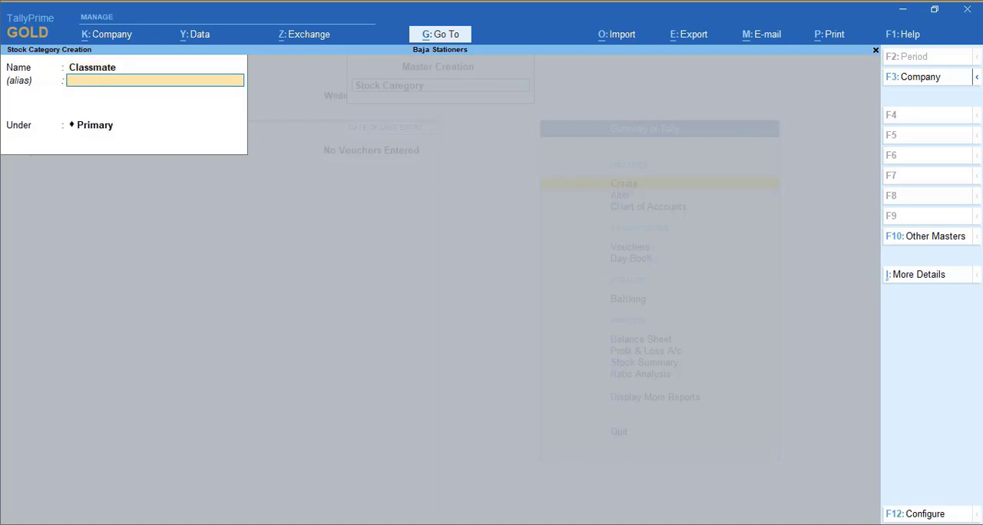
key("Return")
Create a stock category named Camlin under Primary, save it, and leave stock category creation
key("Return")
key("Return")
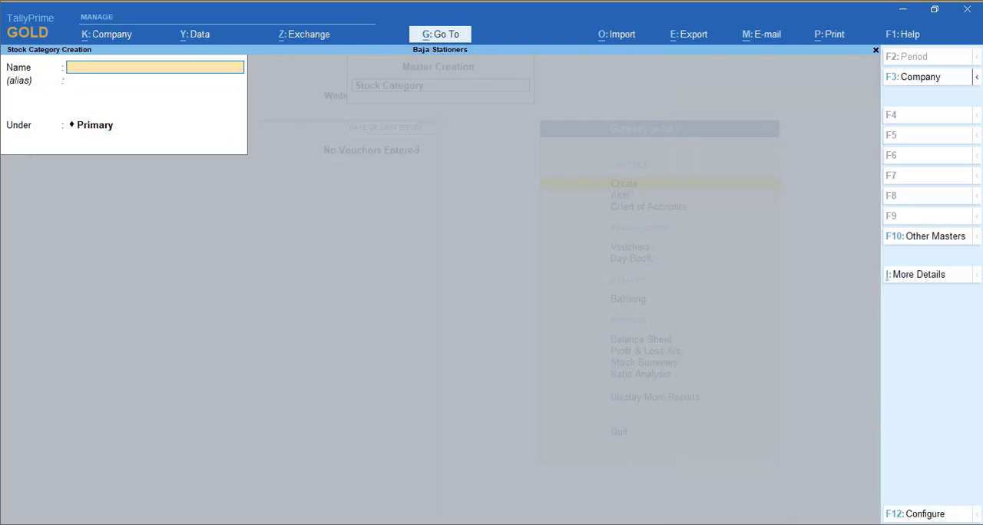
type("Camlin")
key("Return")
key("Return")
key("Return")
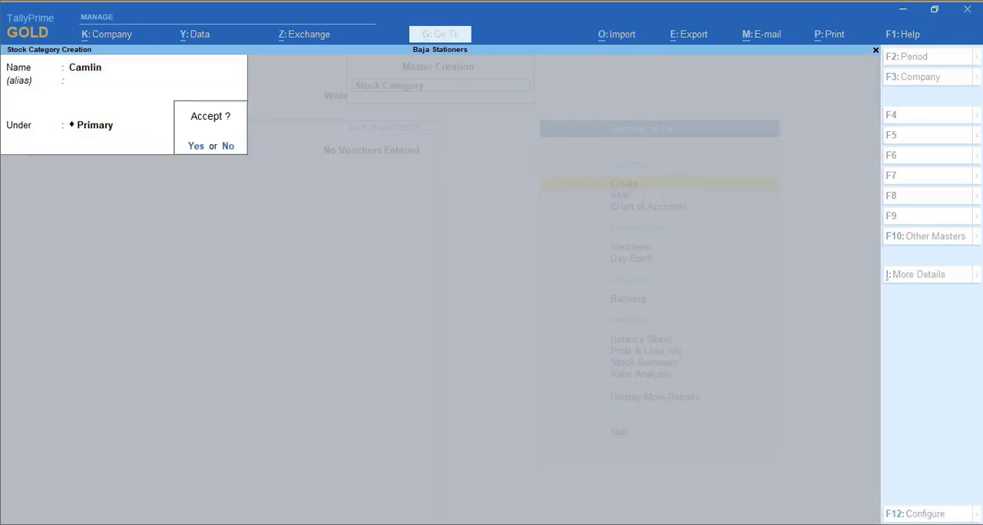
key("Return")
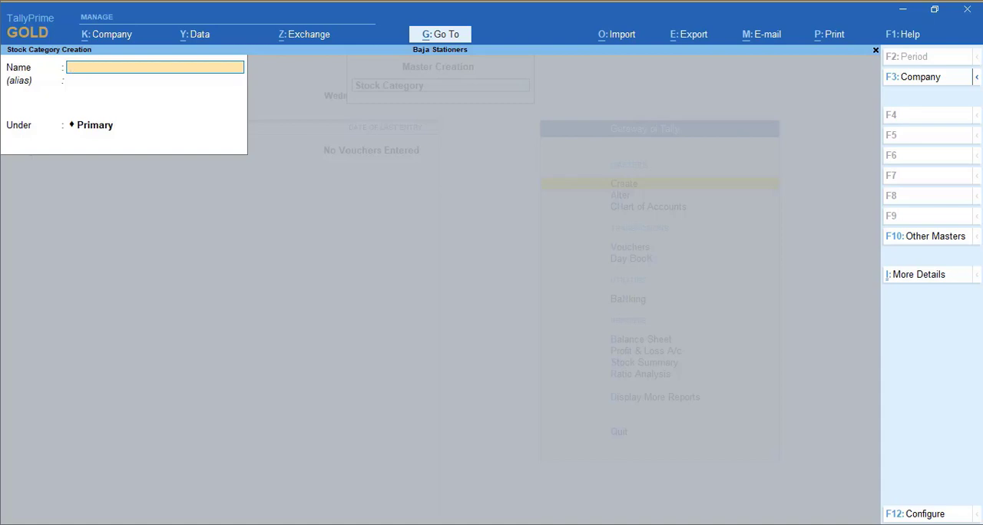
key("Escape")
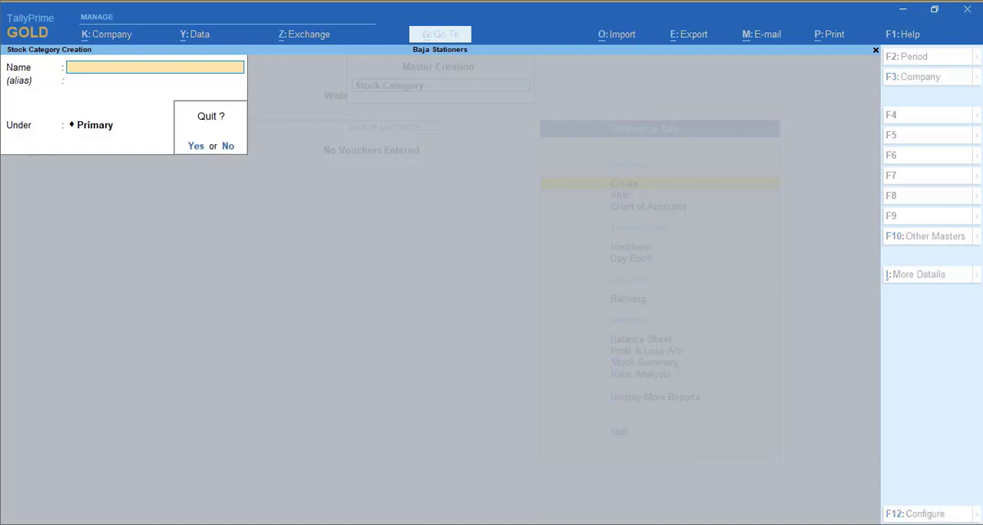
key("Return")
Start creating a stock item and name it Camlin A4 Notebooks
key("Down")
key("Down")
key("Up")
key("Return")
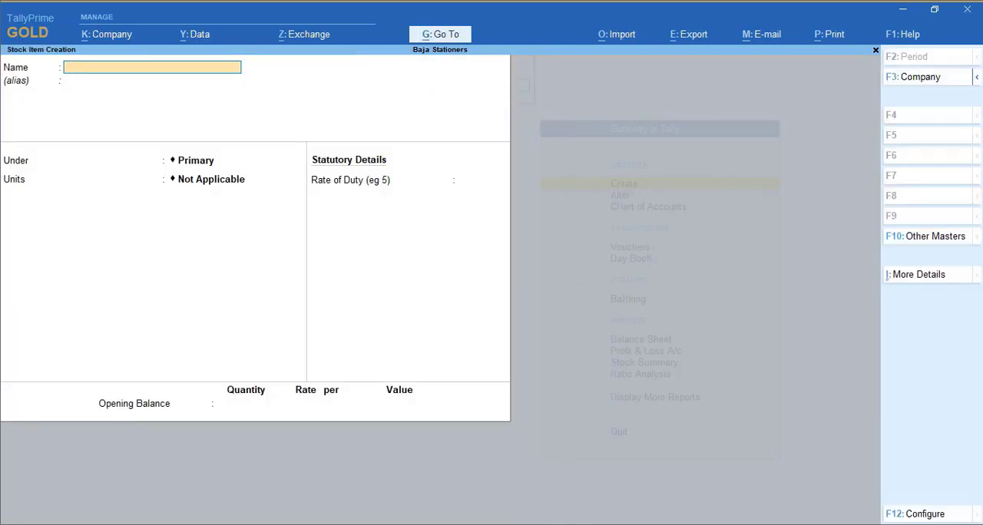
type("Camlin A4 Note")
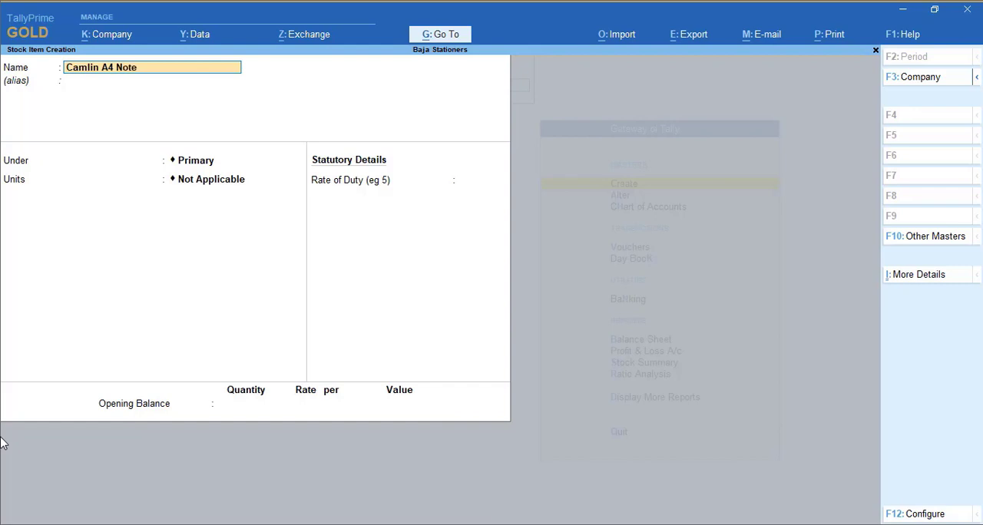
type("books")
key("Return")
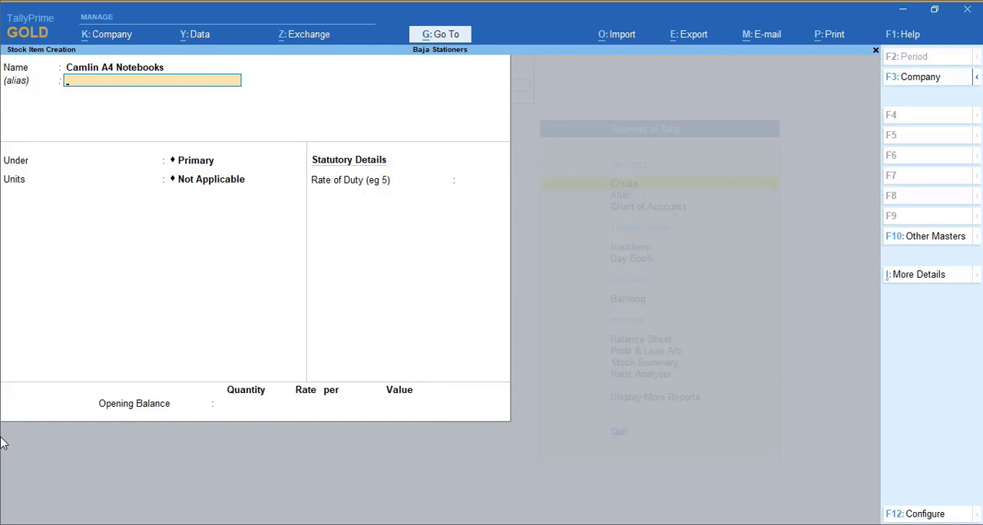
Place the Camlin A4 Notebooks item under the Stationery group and set its units to Doz of 12 Nos
key("Return")
key("Down")
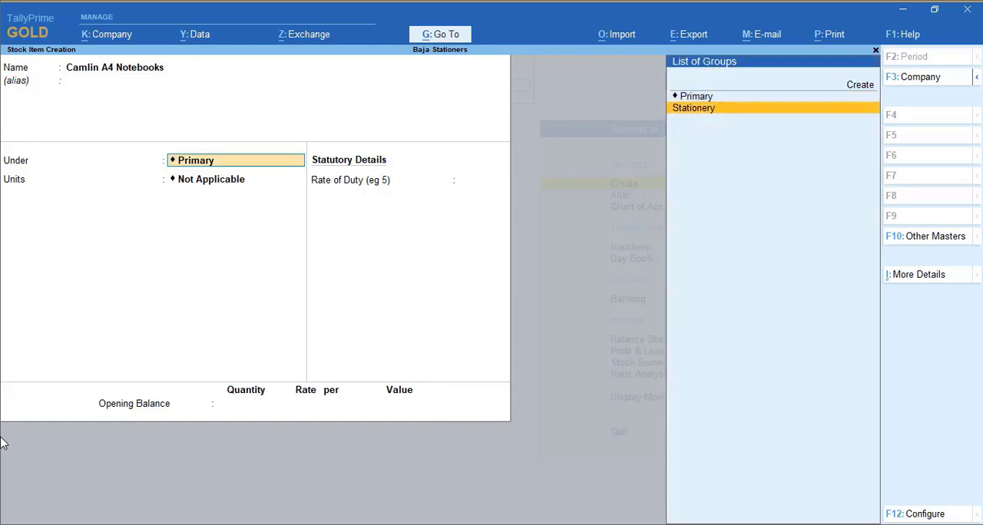
key("Return")
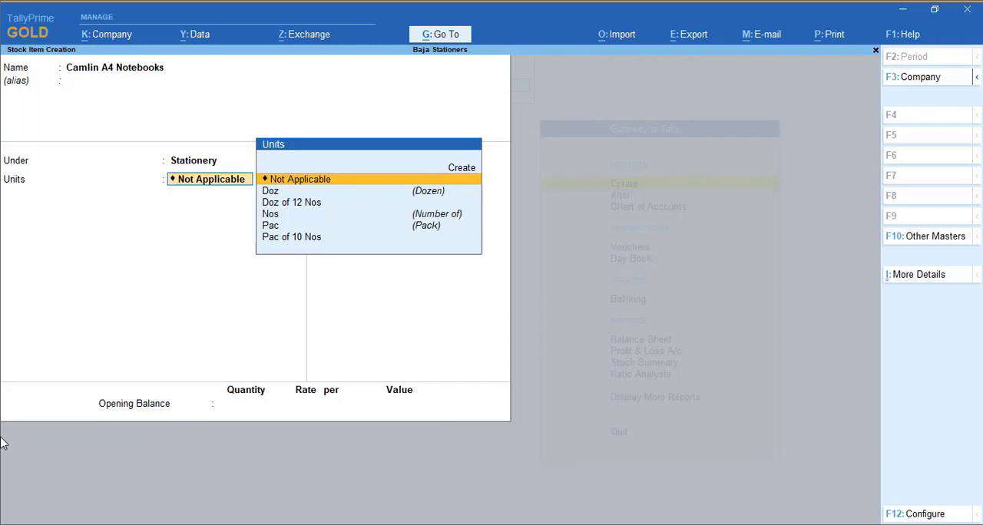
key("Down")
key("Down")
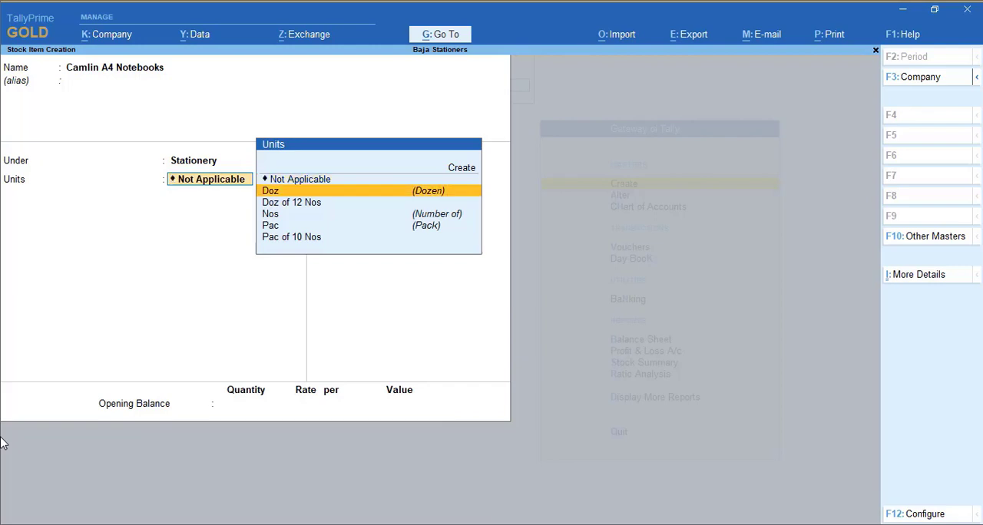
key("Return")
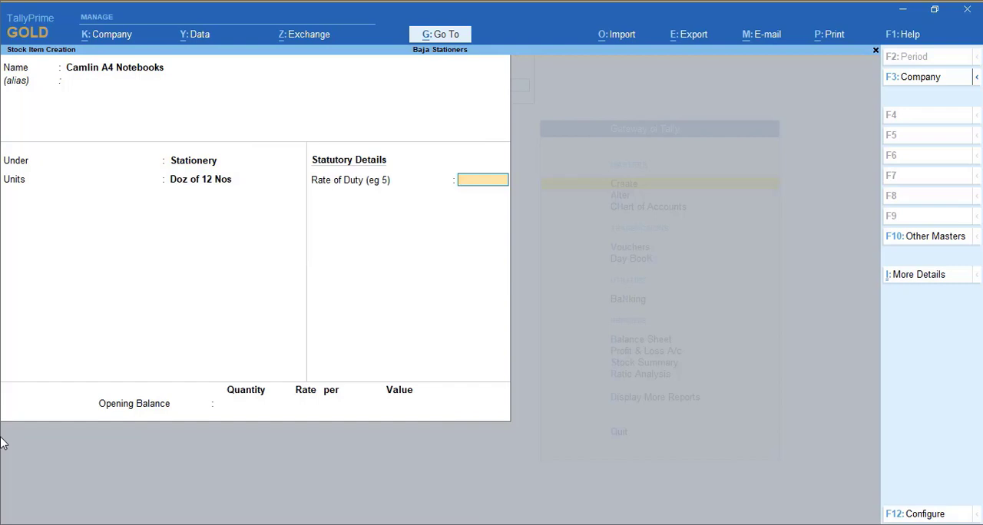
left_click(923, 277)
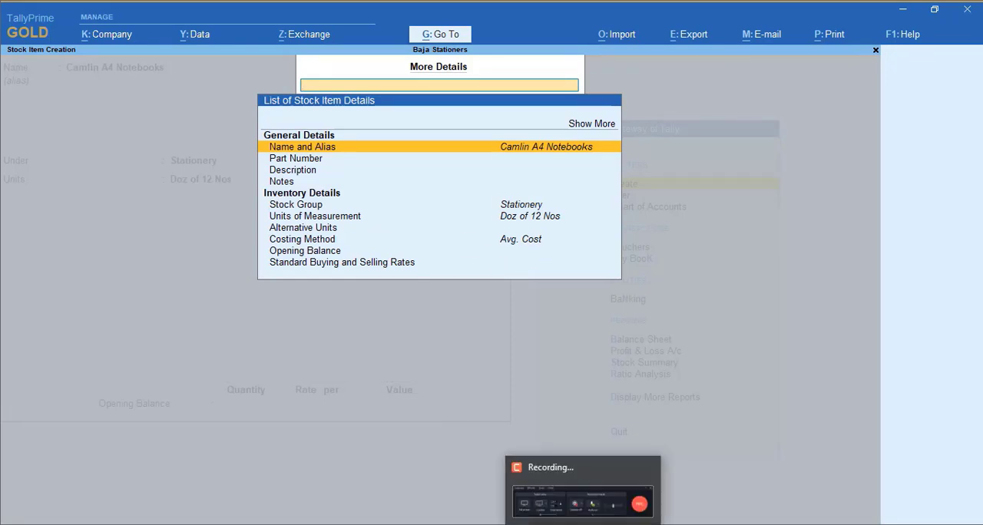
left_click(583, 524)
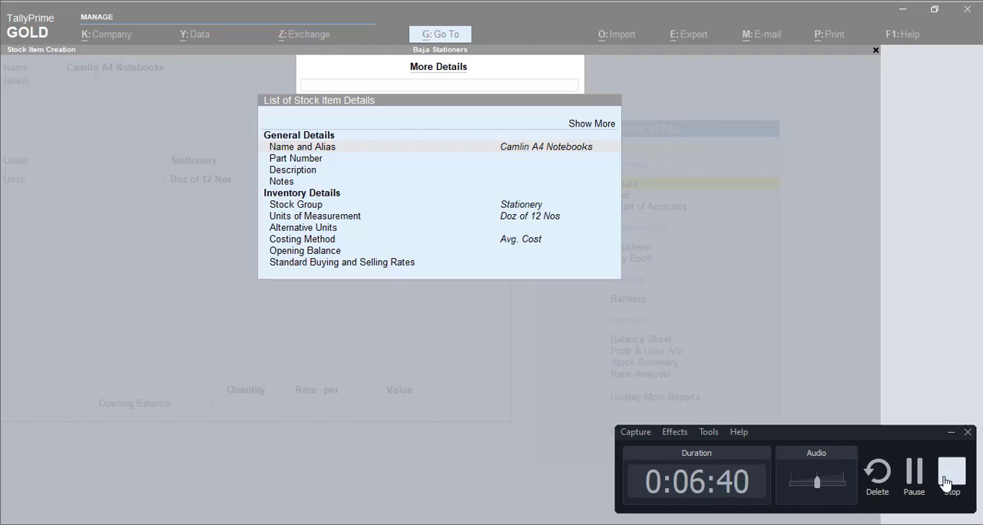
left_click(919, 482)
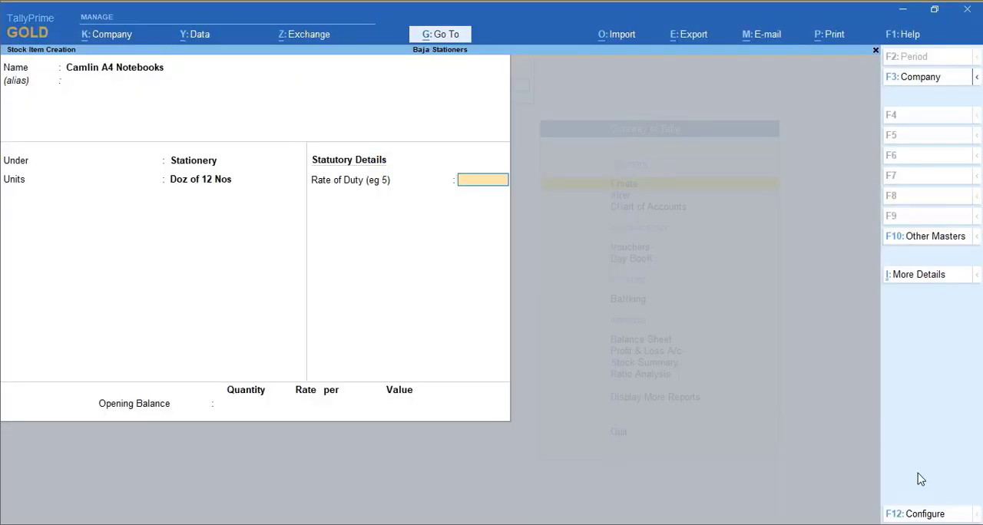
Assign the Camlin stock category to the Camlin A4 Notebooks item and save it without an opening balance
left_click(913, 279)
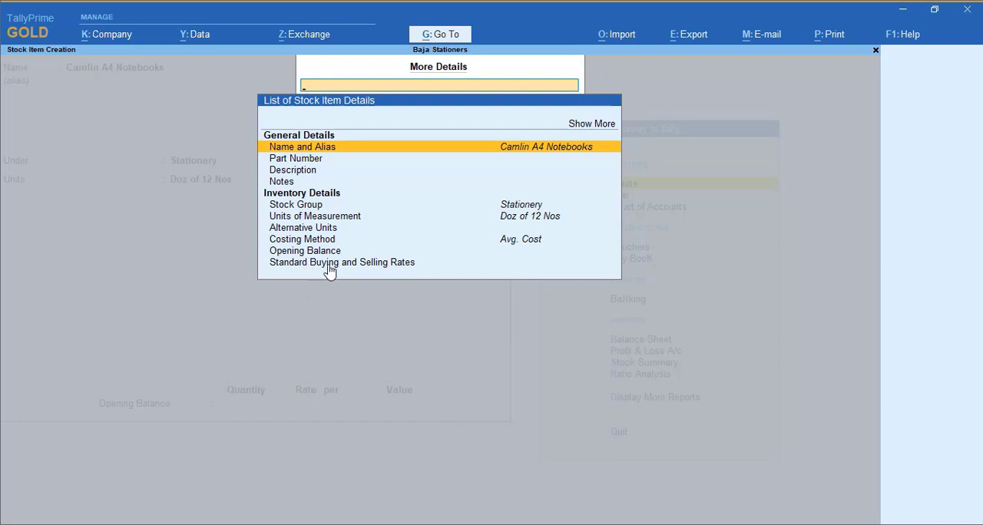
left_click(597, 128)
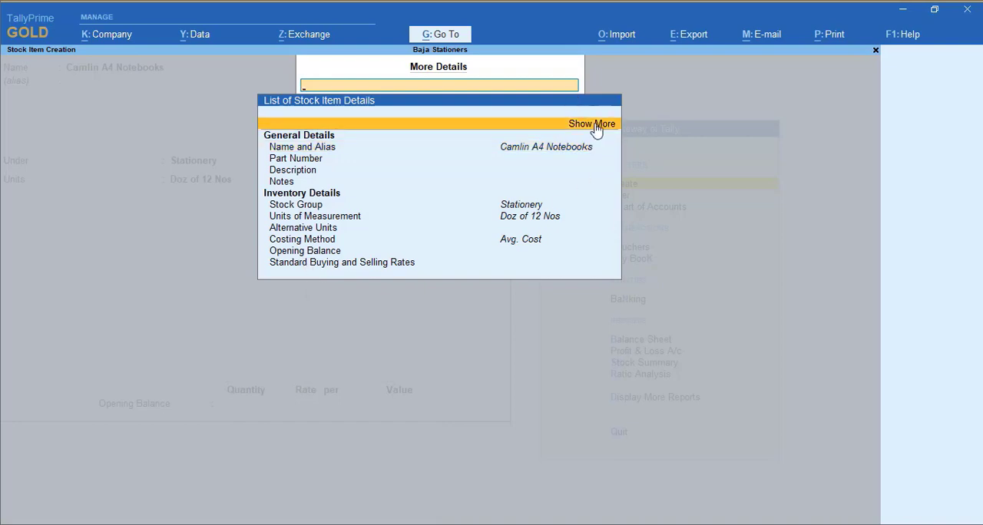
left_click(596, 125)
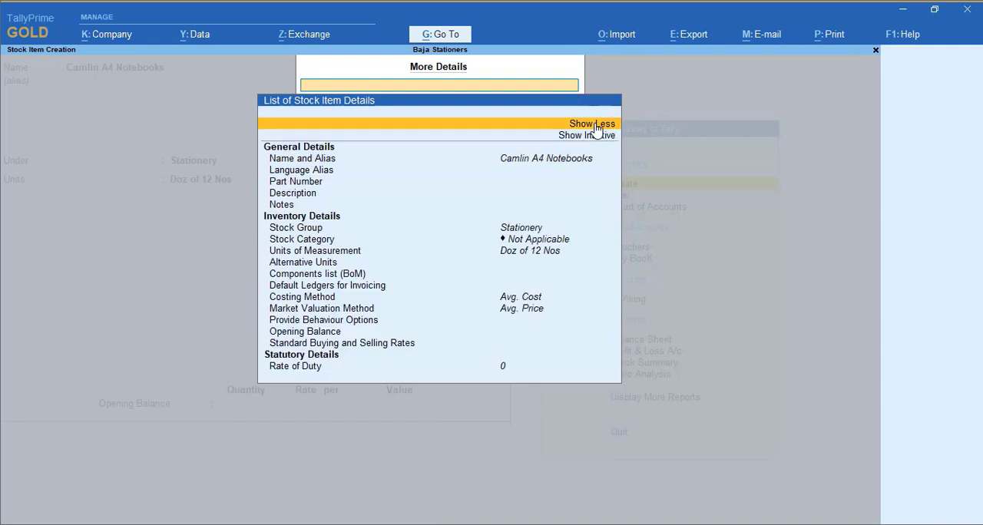
left_click(308, 241)
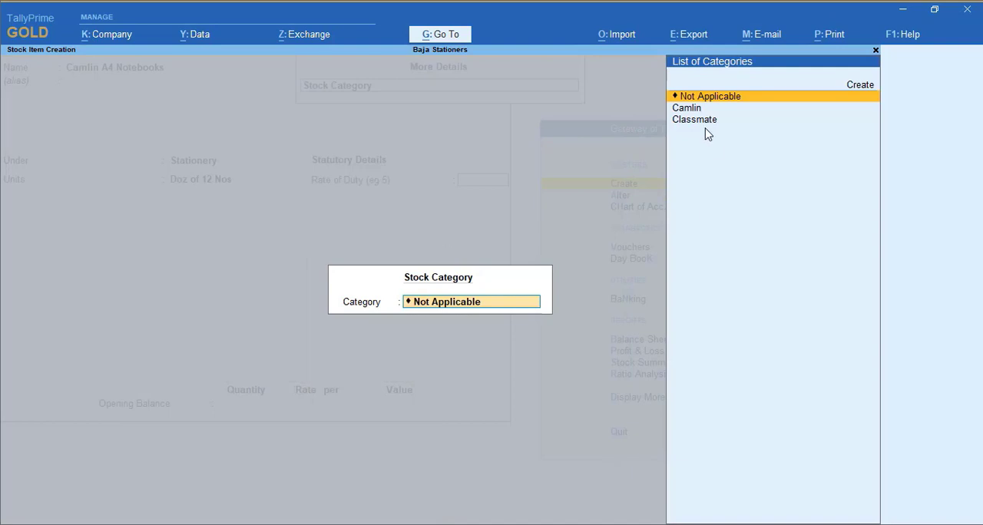
left_click(685, 111)
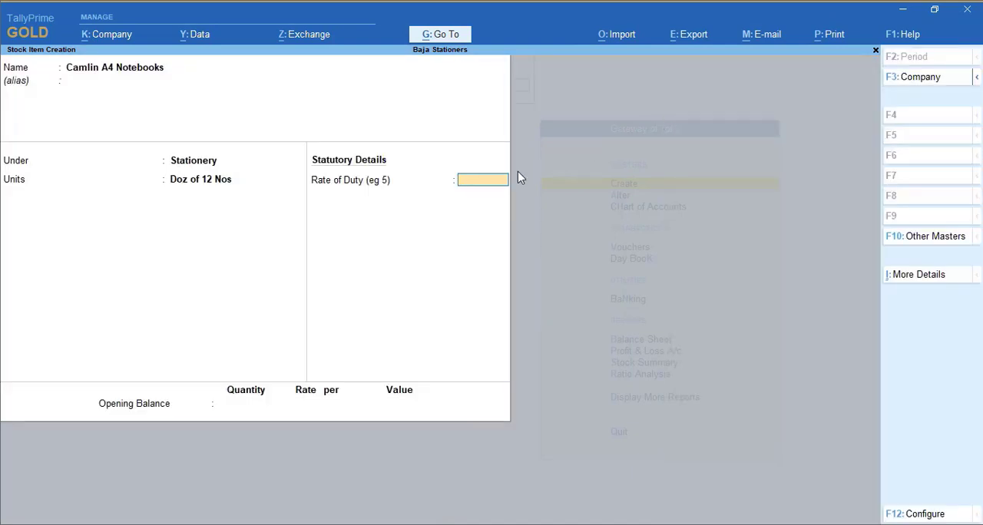
key("Return")
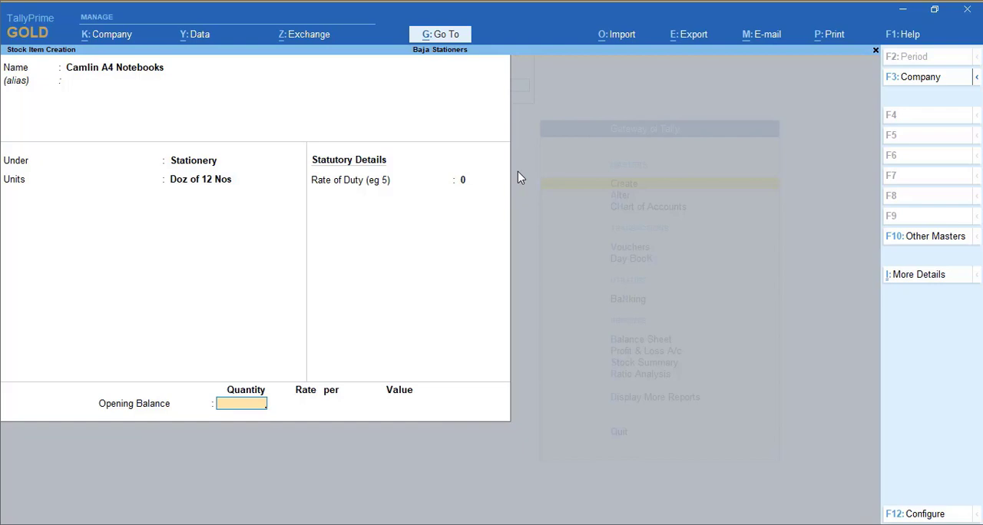
key("Return")
key("Return")
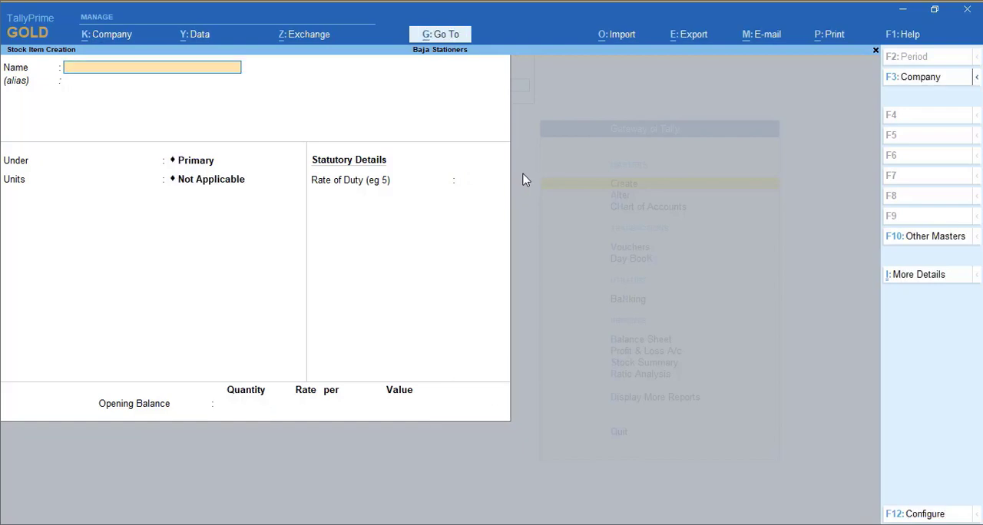
Name the new stock item Camlin Correction Pen and leave its alias blank
type("Camlin Correction Pe")
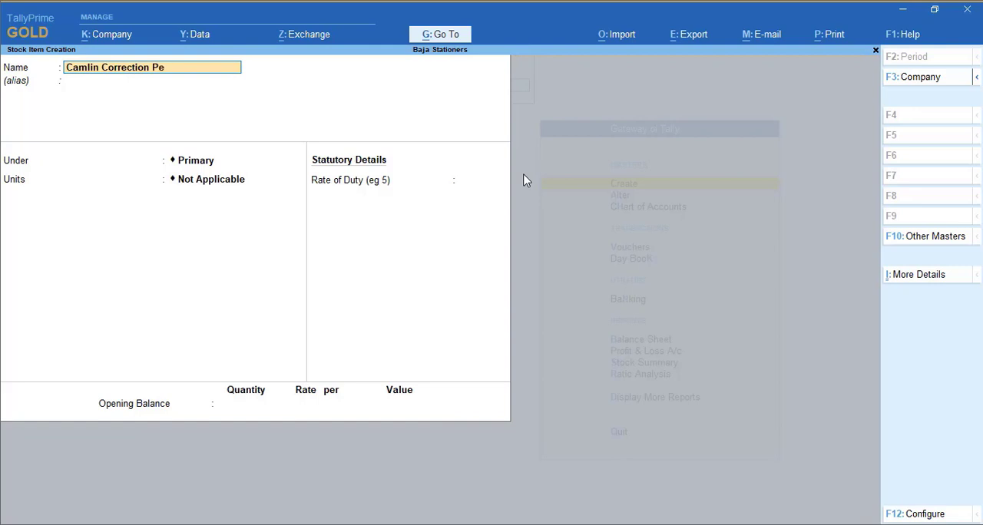
type("n")
key("Return")
Place Camlin Correction Pen under the Stationery group and set its units to Pac of 10 Nos
key("Return")
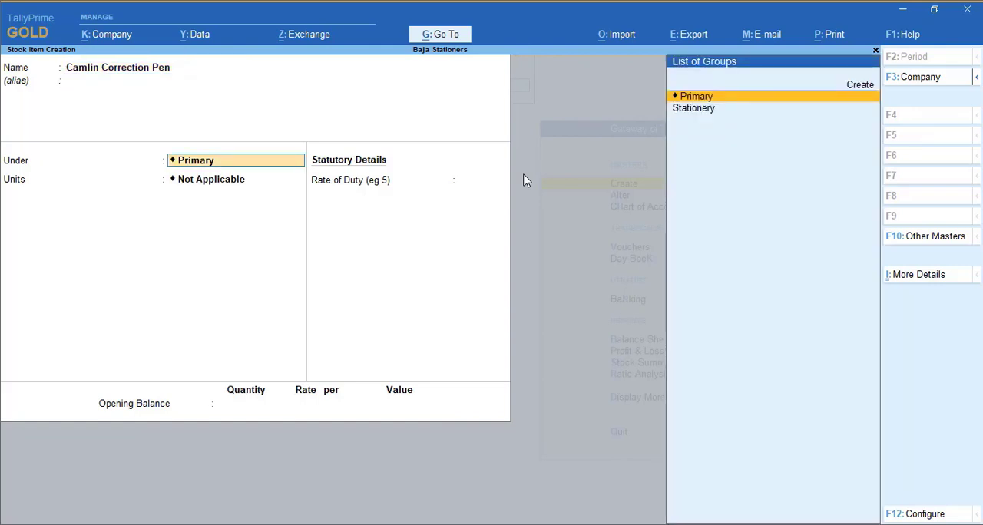
key("Down")
key("Return")
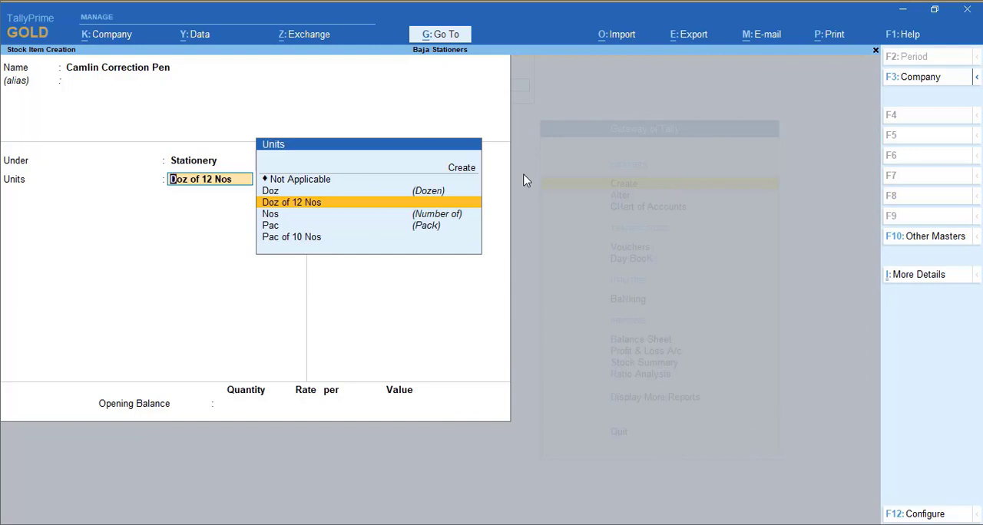
key("Down")
key("Down")
key("Down")
key("Return")
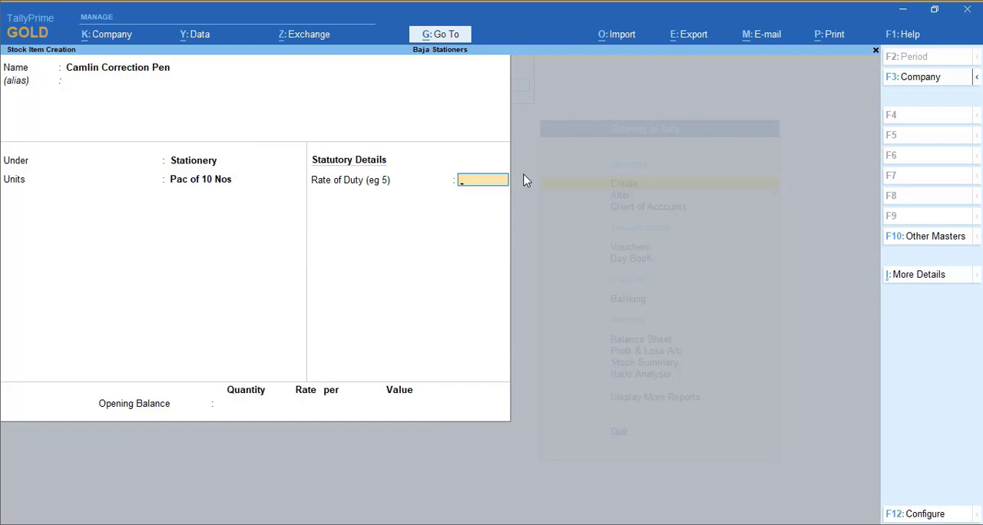
Assign the Camlin stock category to Camlin Correction Pen and save the item without an opening balance
left_click(910, 277)
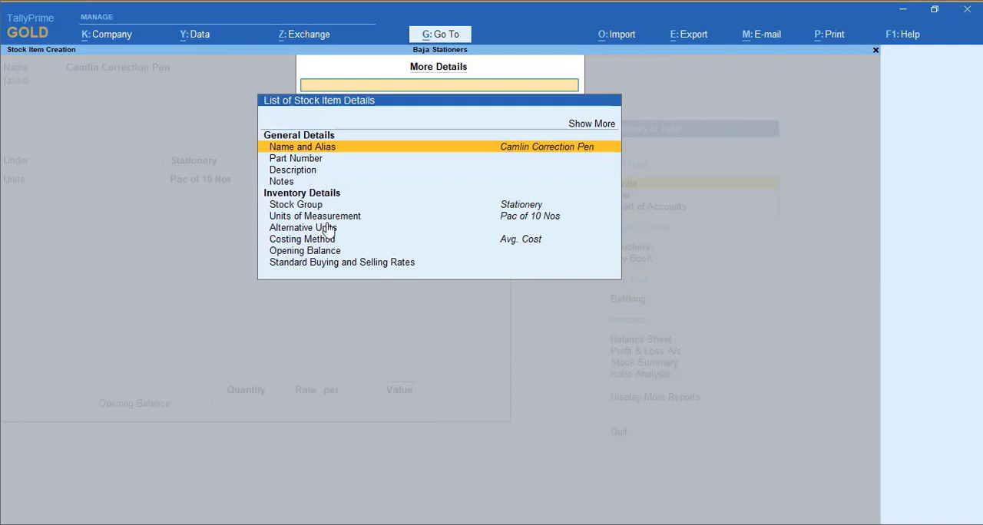
left_click(600, 127)
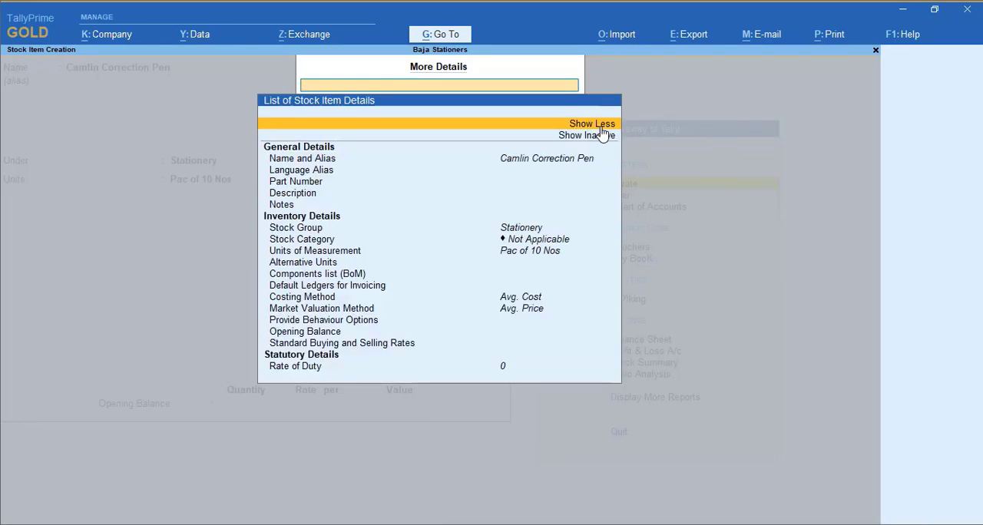
left_click(303, 243)
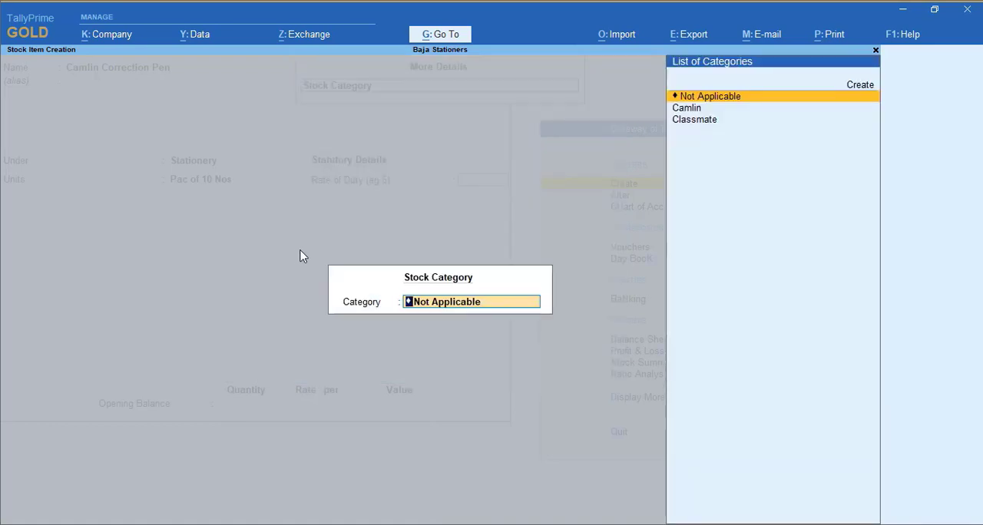
key("Down")
key("Return")
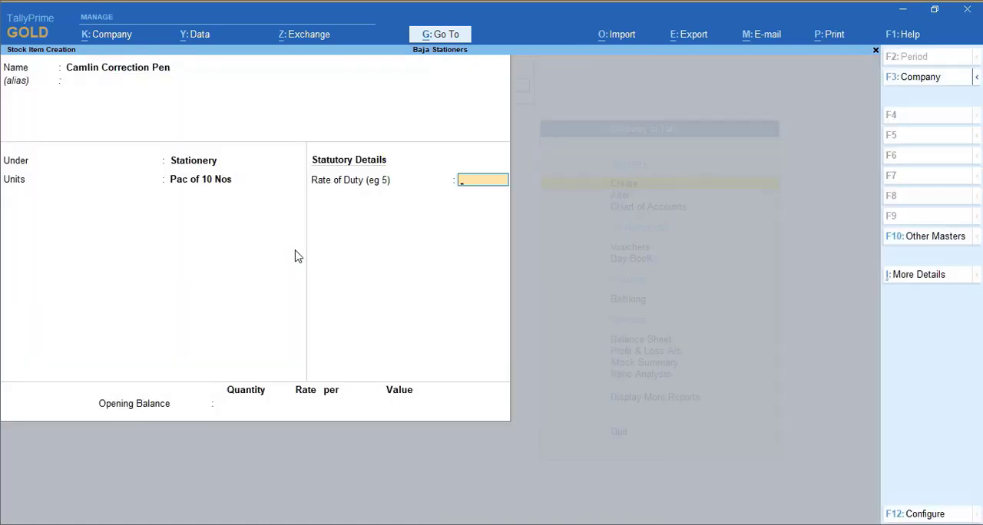
key("Return")
key("Return")
key("Return")
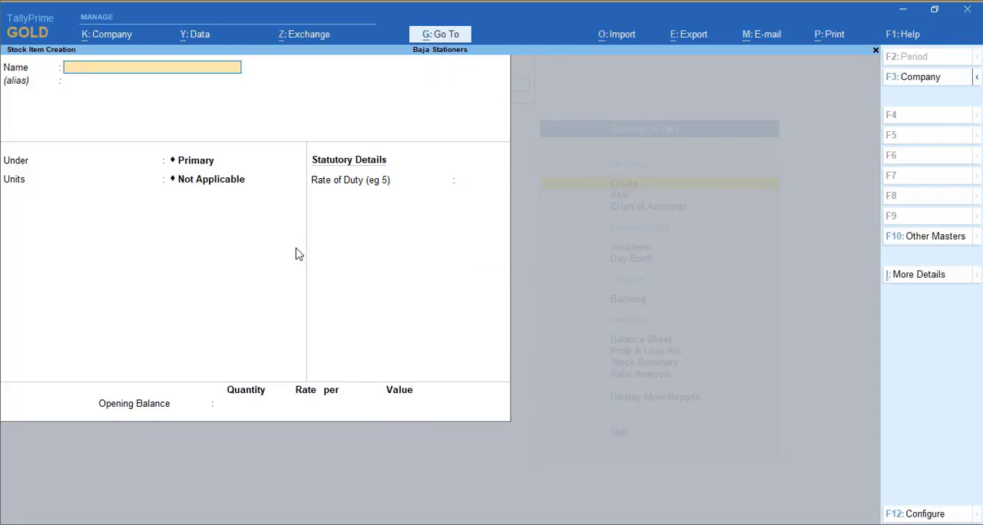
Configure stock item creation to show more configurations and use Stock Category for stock items, then save the configuration
key("F12")
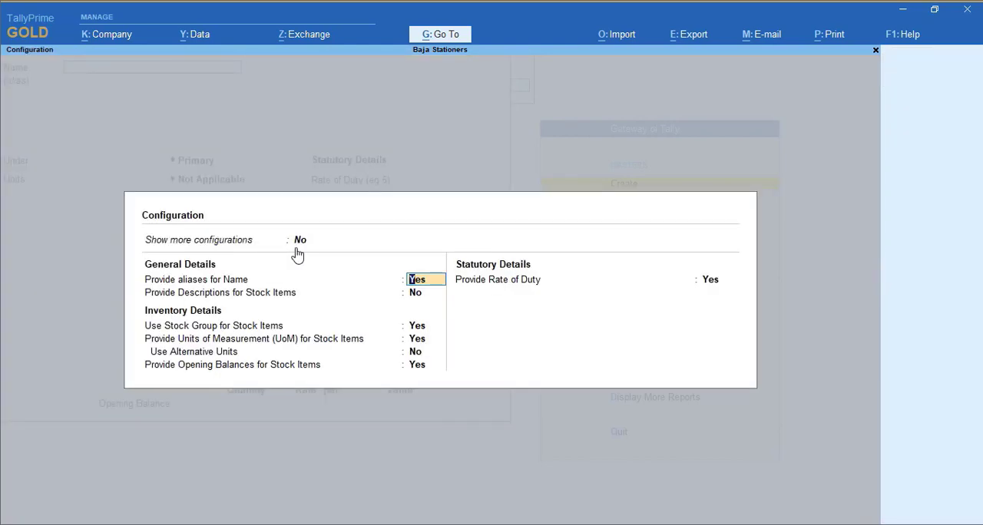
left_click(299, 242)
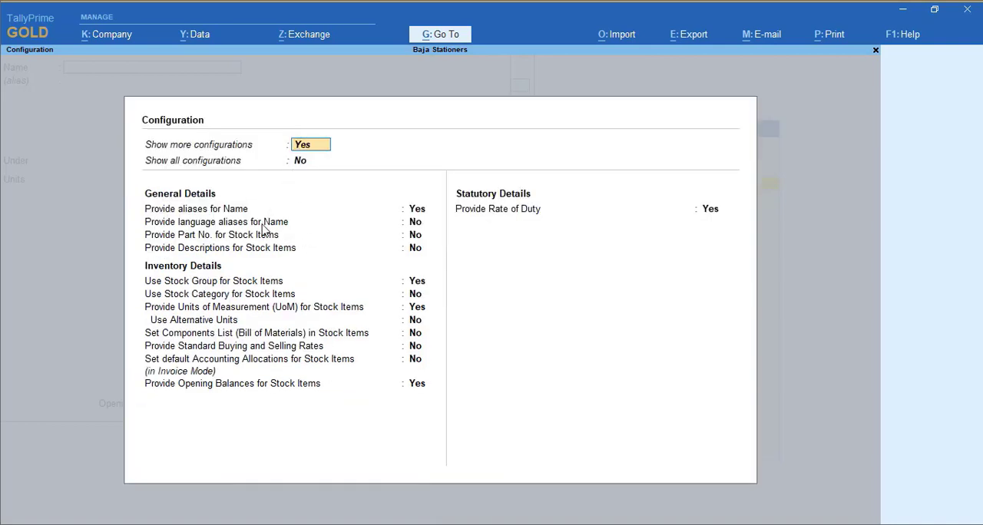
left_click(414, 295)
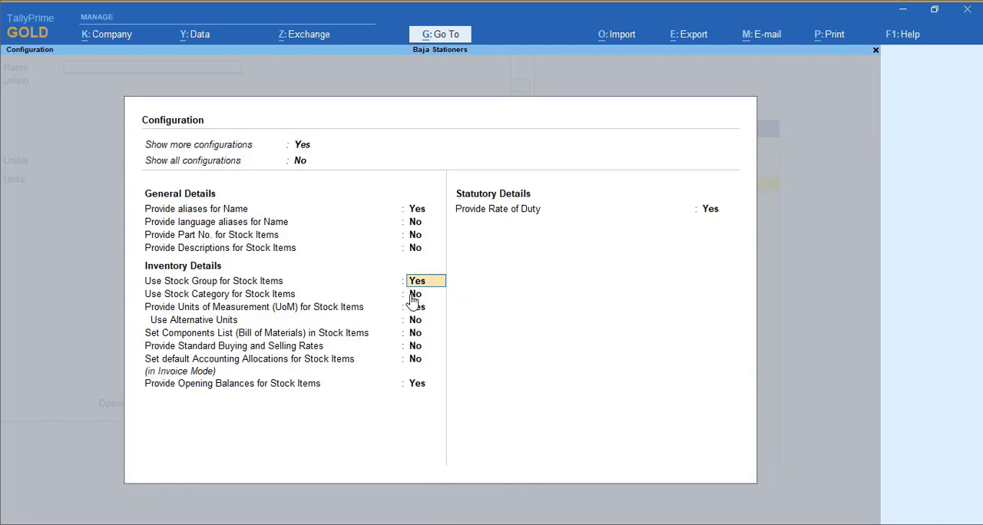
left_click(416, 300)
key("y")
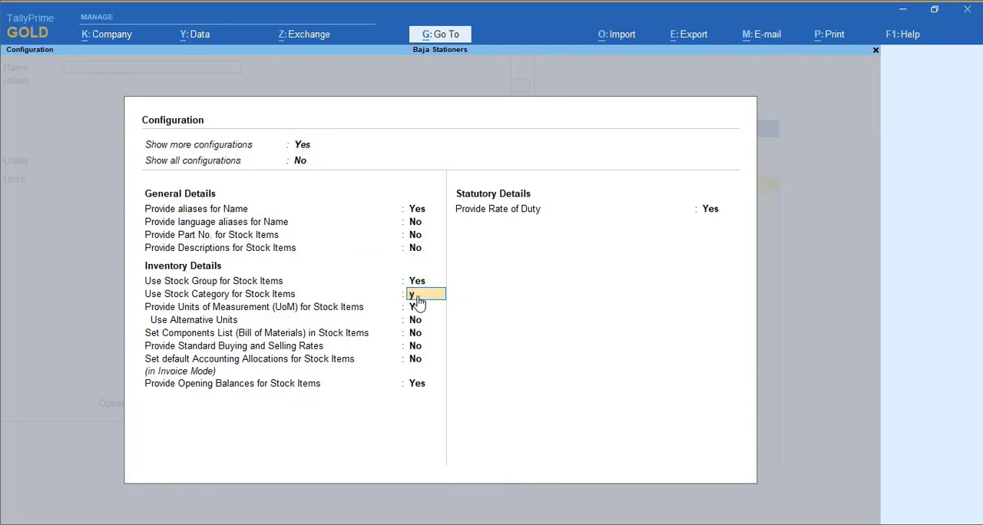
key("Return")
key("ctrl+a")
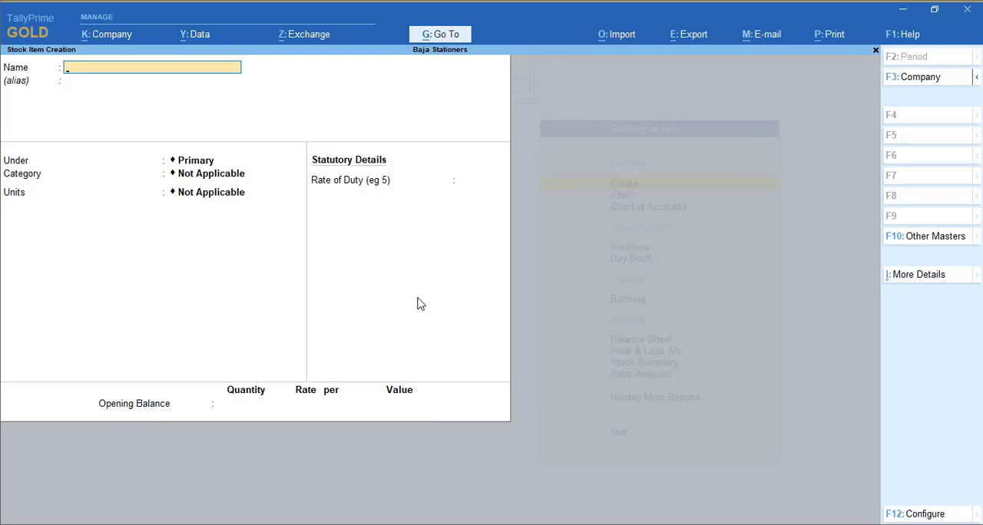
Name the new stock item Camlin White Board Marker and leave its alias blank
type("Camlin White Board M")
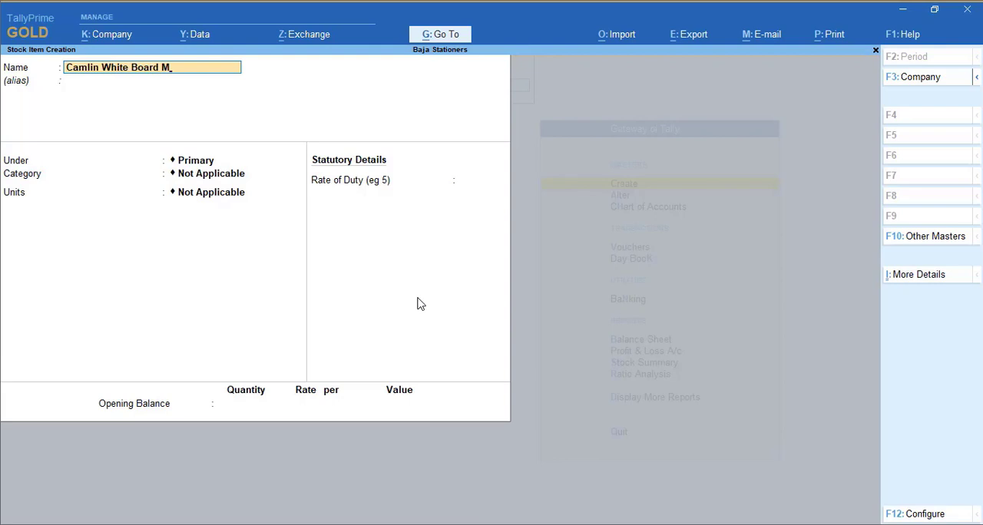
type("arker")
key("Return")
Put Camlin White Board Marker under Stationery, category Camlin, with units Pac of 10 Nos, and save it without an opening balance
key("Return")
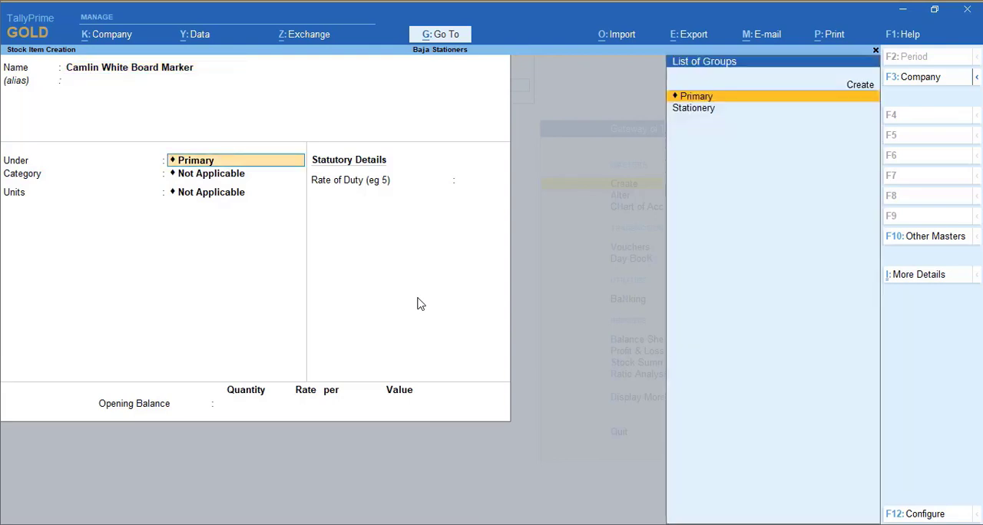
key("Down")
key("Return")
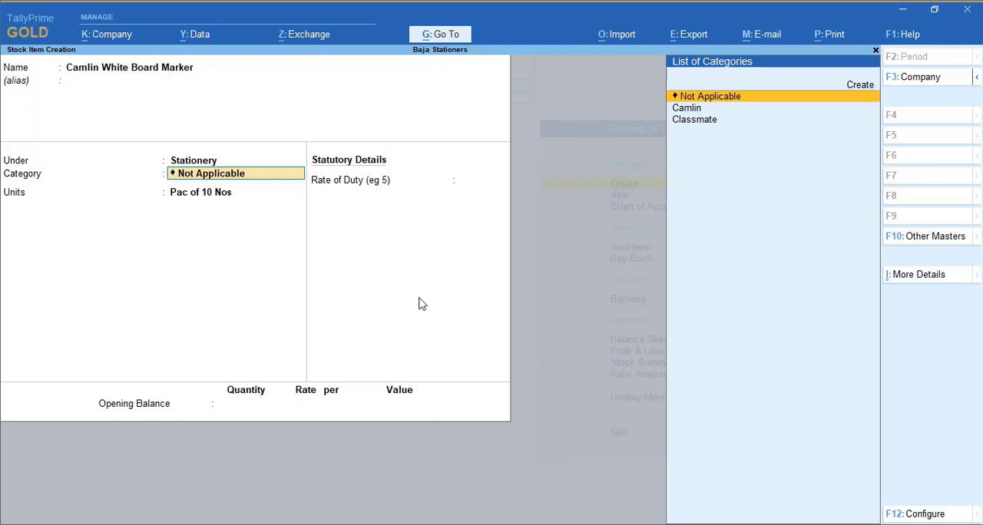
key("Down")
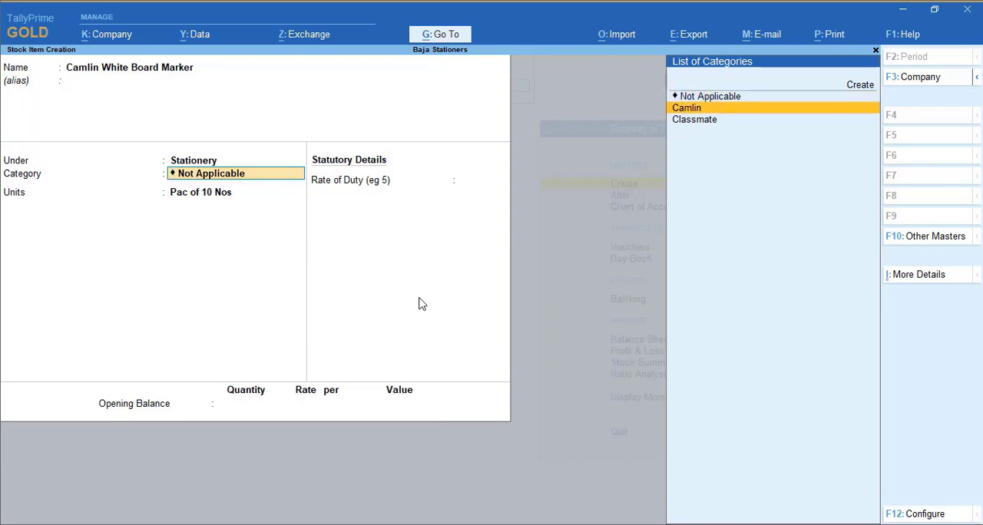
key("Return")
key("Return")
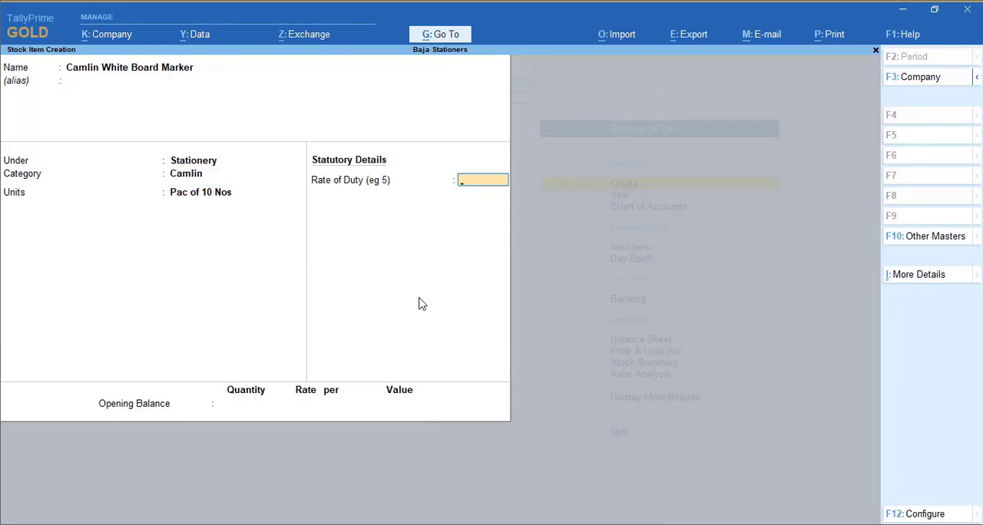
key("Return")
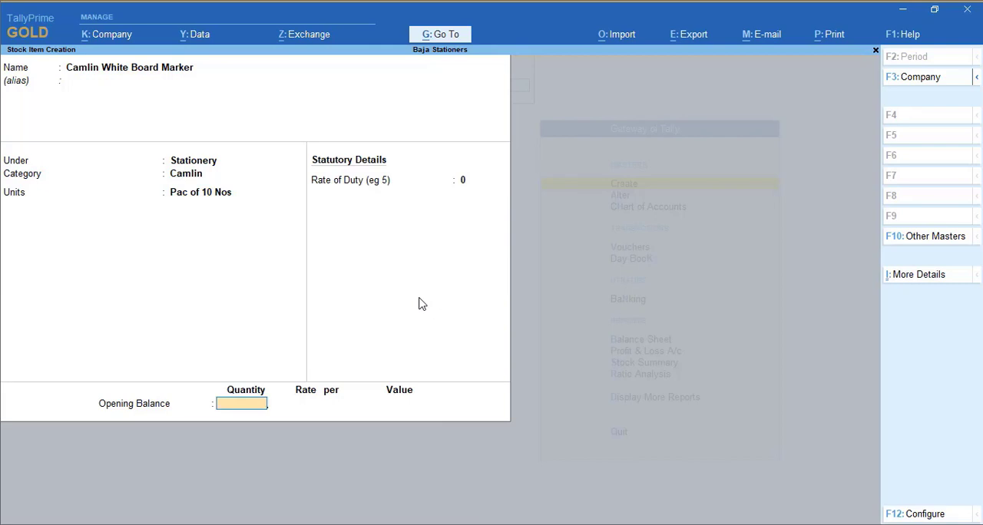
key("Return")
key("Return")
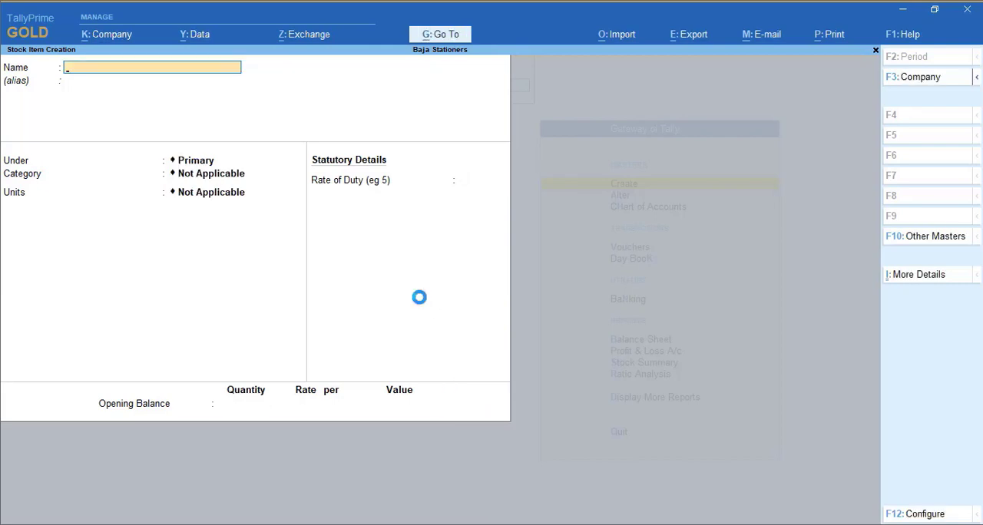
Name the new stock item Classmate Graph Book and leave its alias blank
type("Classmatew")
key("BackSpace")
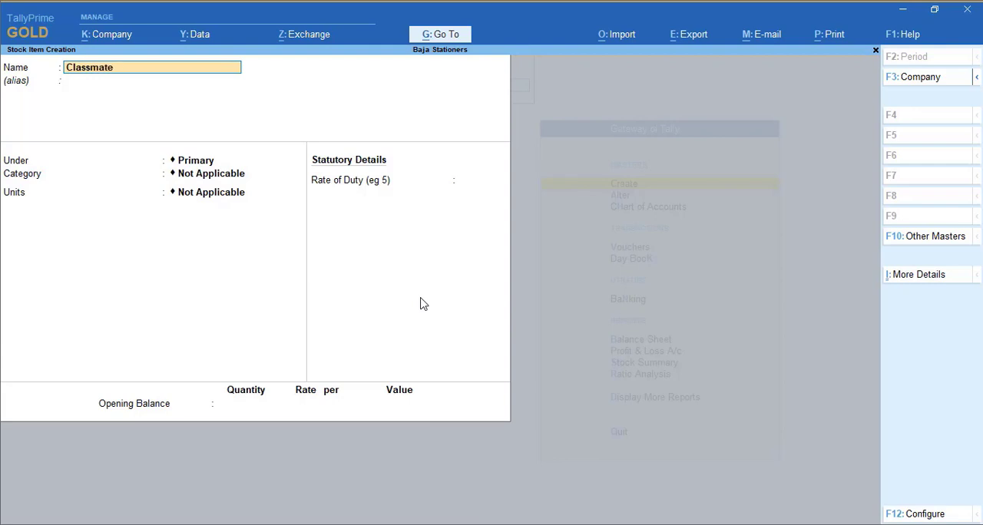
type("Graph Book")
key("Return")
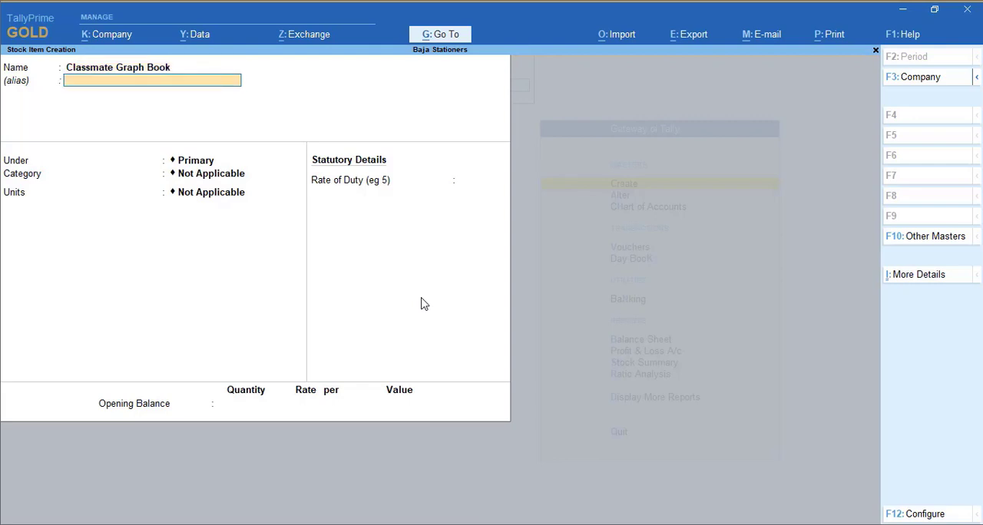
key("Return")
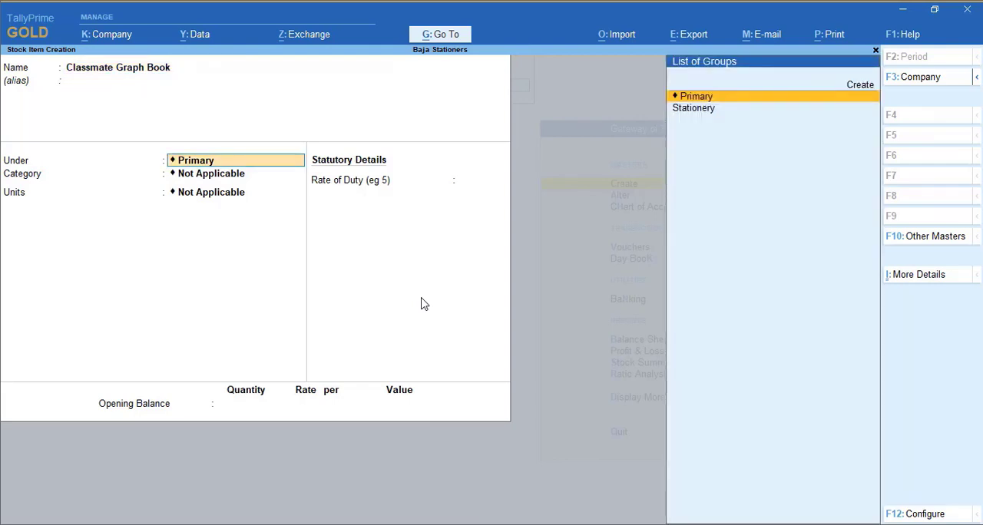
Place Classmate Graph Book under the Stationery group and in the Classmate category
key("Down")
key("Return")
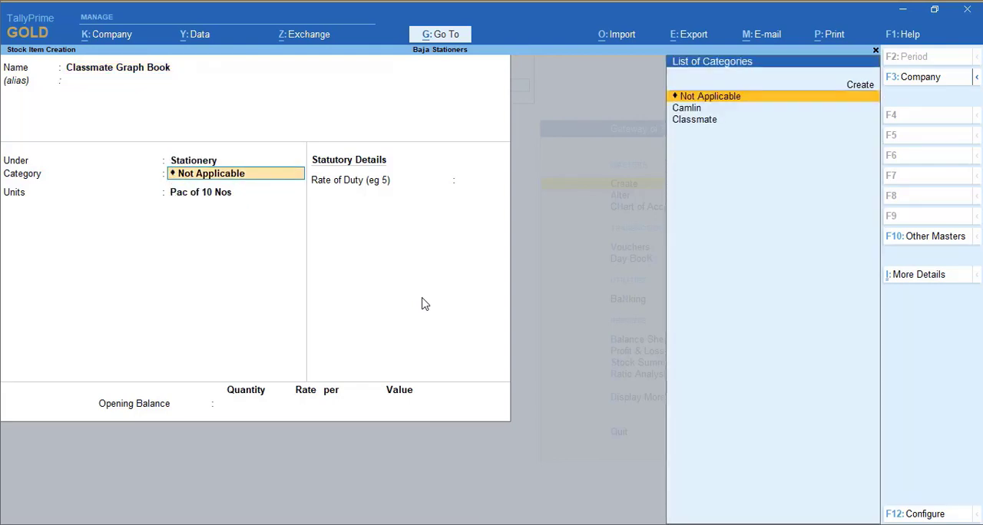
key("Down")
key("Down")
key("Return")
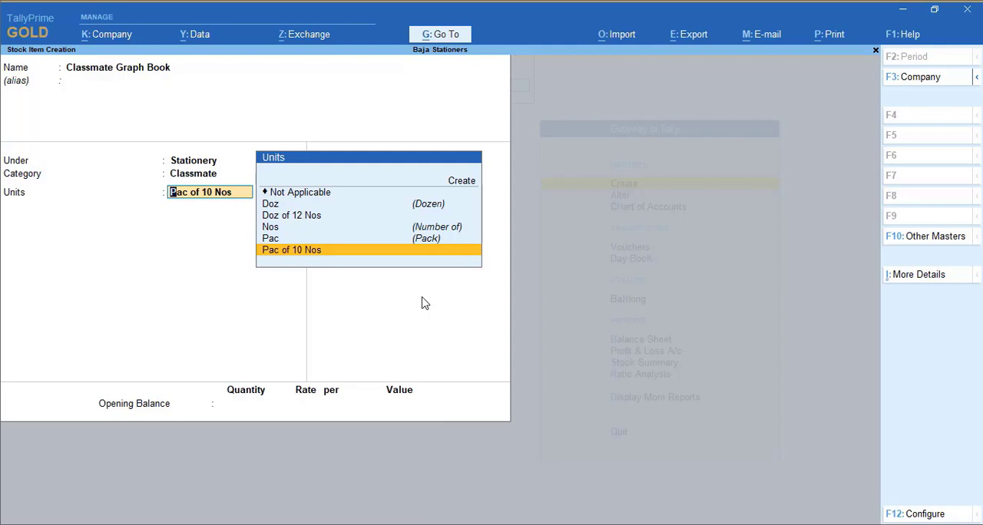
Set the units of Classmate Graph Book to Doz of 12 Nos and save the item without an opening balance
key("Up")
key("Up")
key("Up")
key("Return")
key("Return")
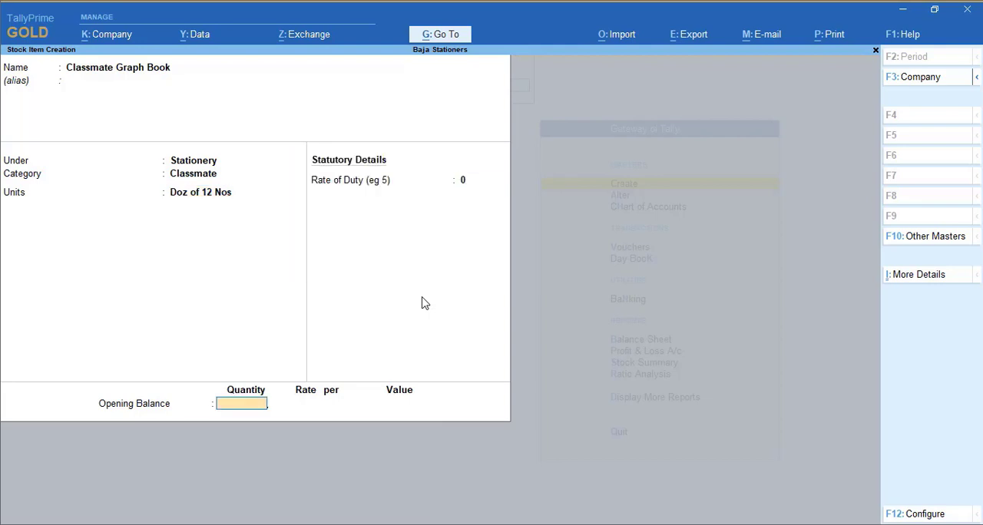
key("Return")
key("Return")
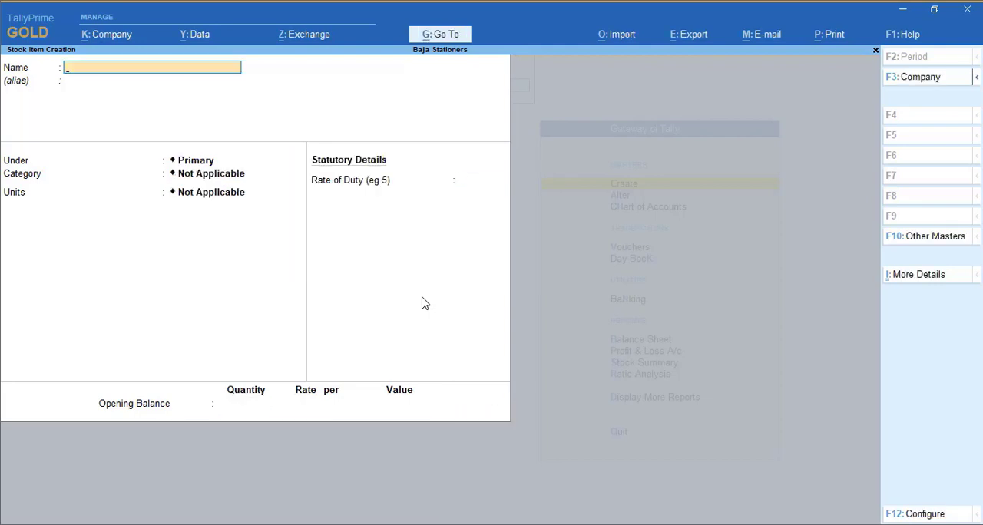
Name the new stock item Classmate Long Notebook and leave its alias blank
type("Classmate Long Notebook")
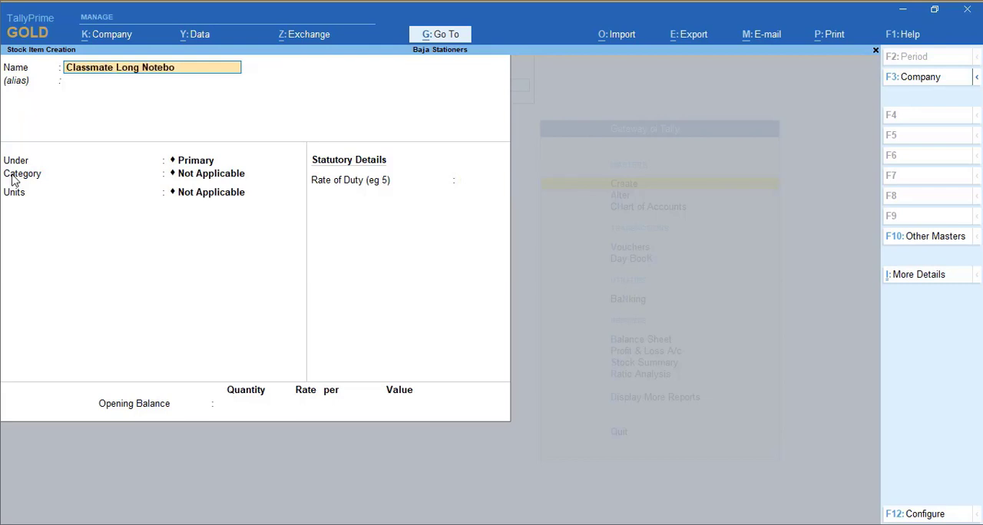
key("Return")
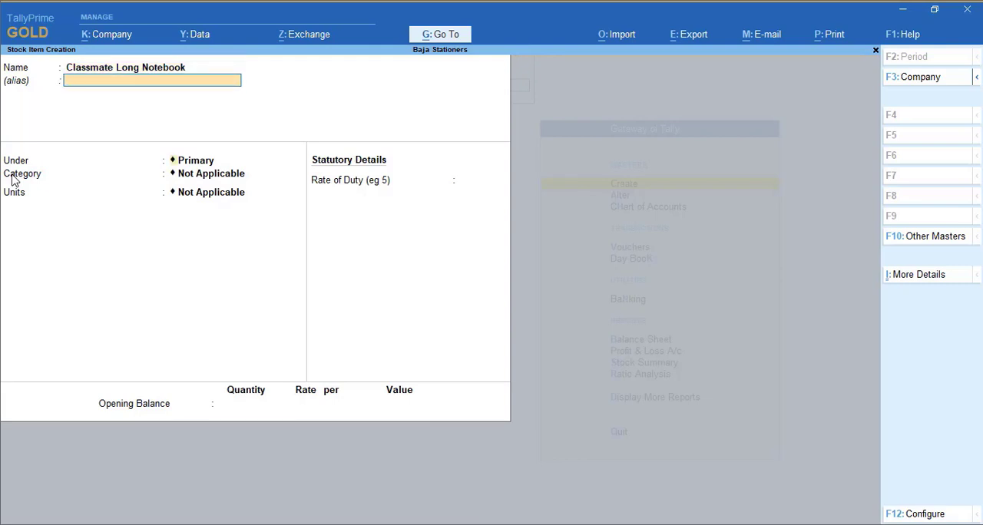
key("Return")
Put Classmate Long Notebook under Stationery, category Classmate, with units Doz of 12 Nos, and save it without an opening balance
key("Down")
key("Return")
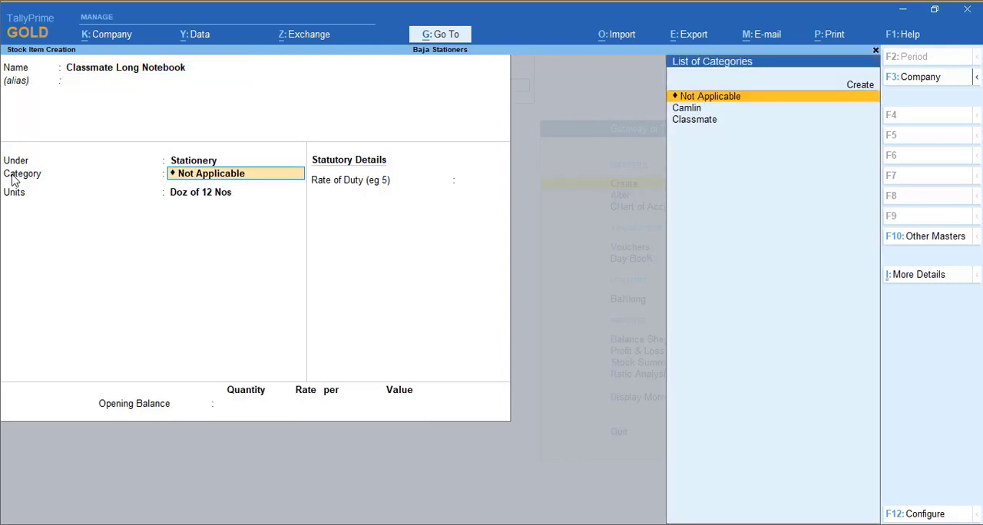
key("Down")
key("Down")
key("Return")
key("Return")
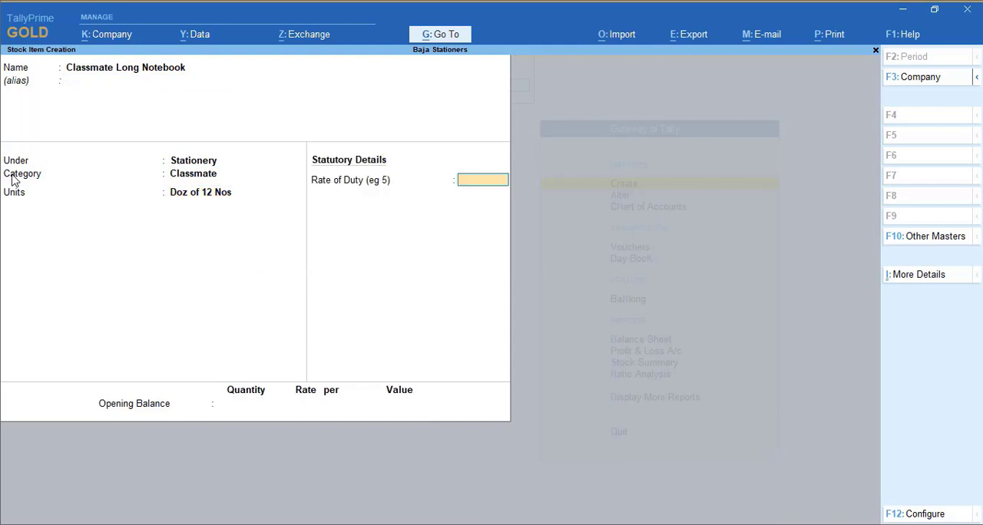
key("ctrl+a")
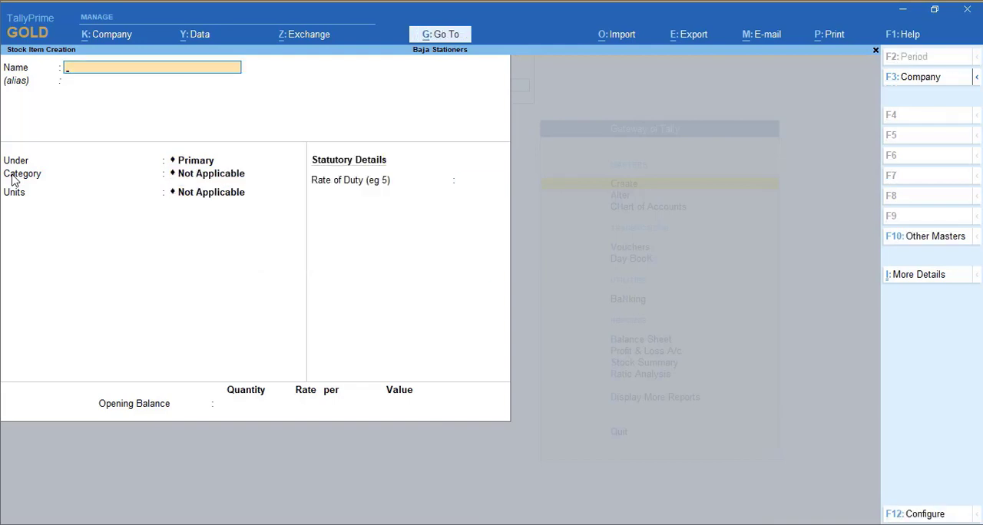
Name the new stock item Classmate Octane Ball Pen and leave its alias blank
type("Classmate Octane Ball")
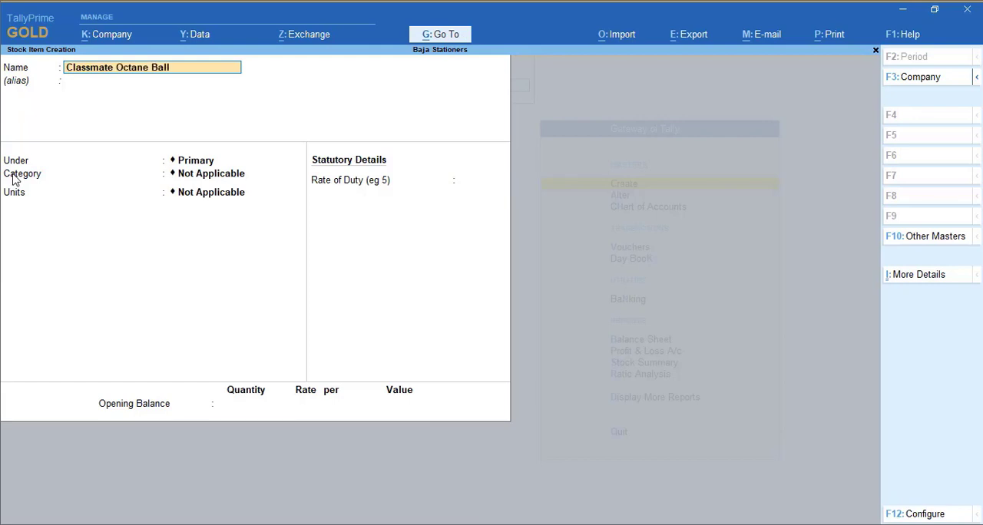
type(" Pen")
key("Return")
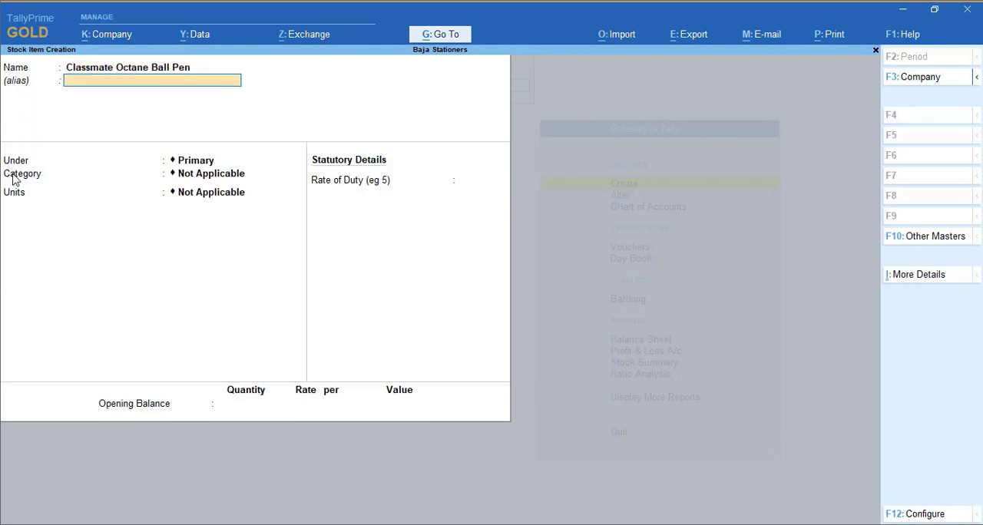
key("Return")
Put Classmate Octane Ball Pen under Stationery, category Classmate, with units Doz of 12 Nos, and save it without an opening balance
type("S")
key("Return")
key("Down")
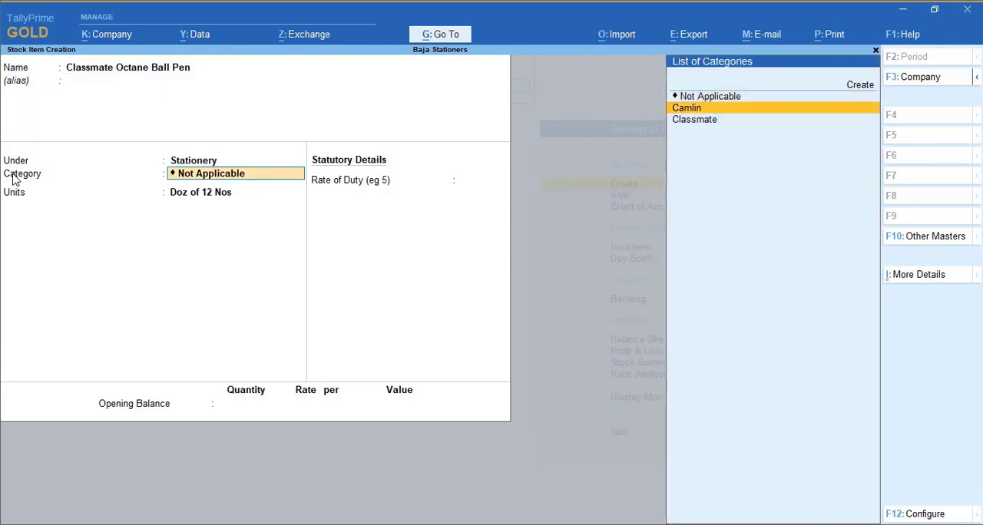
key("Down")
key("Return")
key("Down")
key("Up")
key("Return")
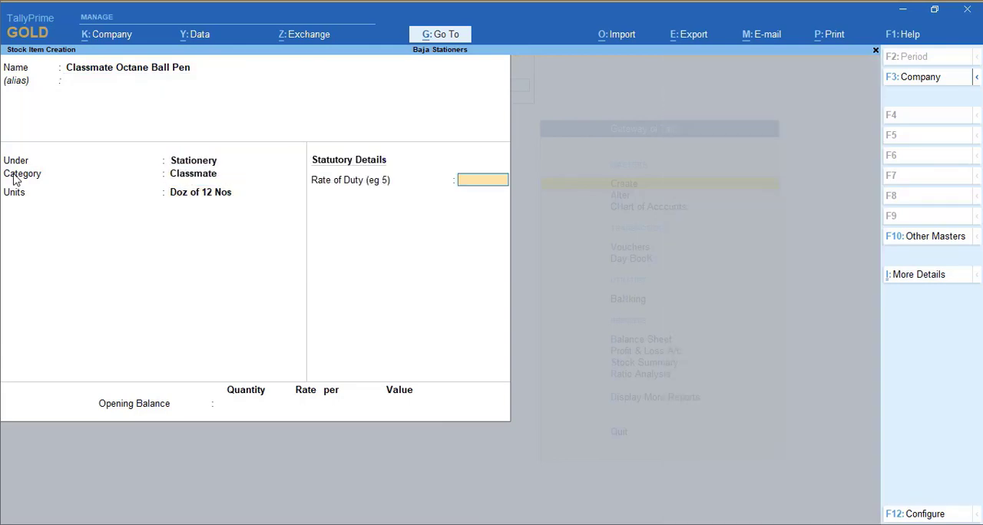
key("ctrl+a")
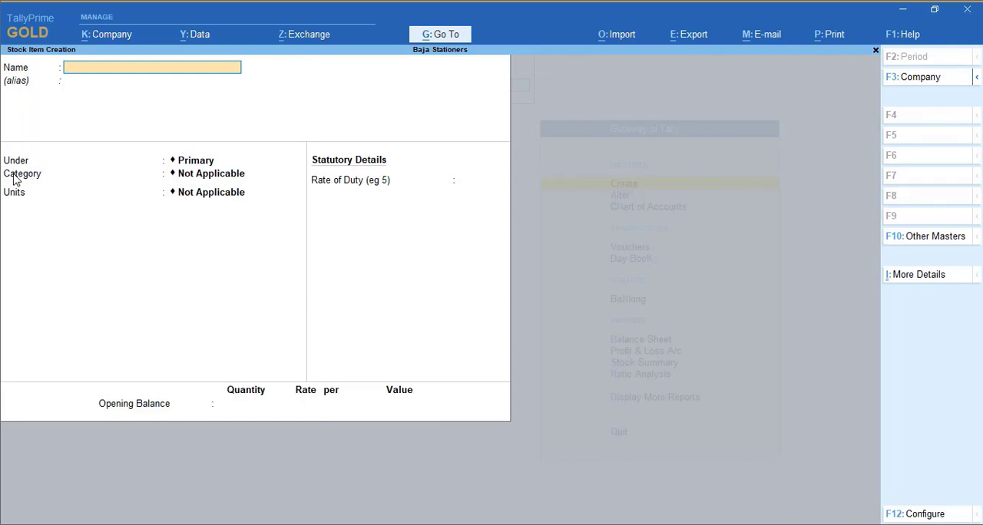
Name the new stock item Classmate Octane Gel Pen and leave its alias blank
type("Classmate Octane Gel")
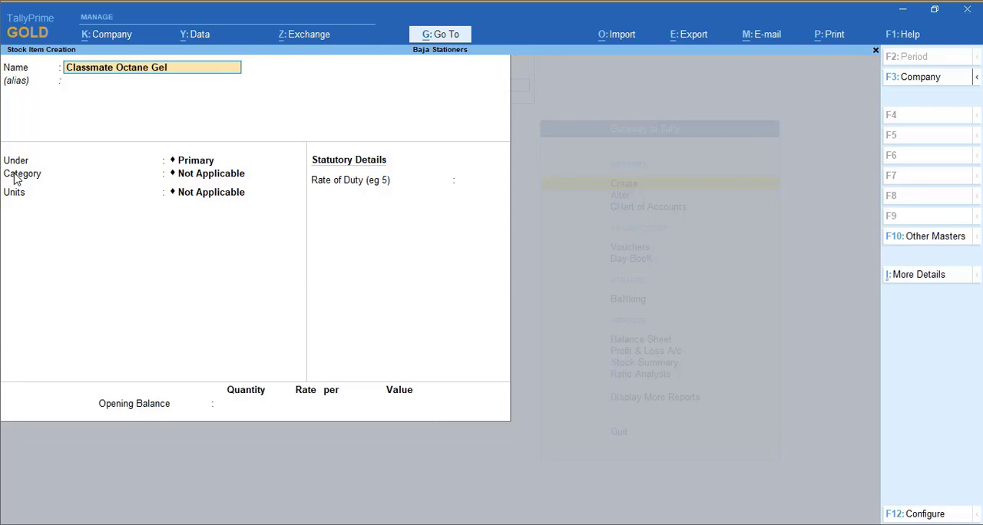
type(" Pen")
key("Return")
Put Classmate Octane Gel Pen under Stationery, category Classmate, with units Doz of 12 Nos, and save it without an opening balance
key("Down")
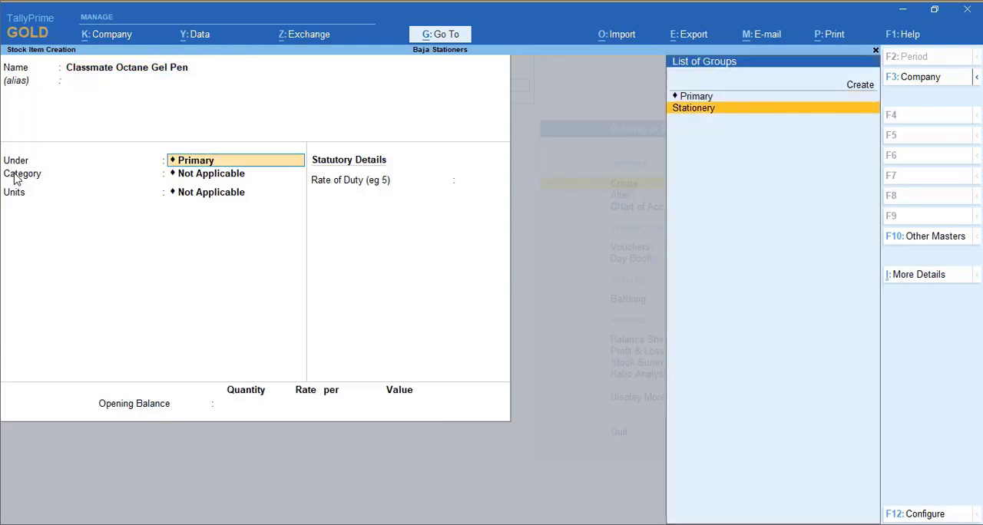
key("Return")
key("Down")
key("Down")
key("Return")
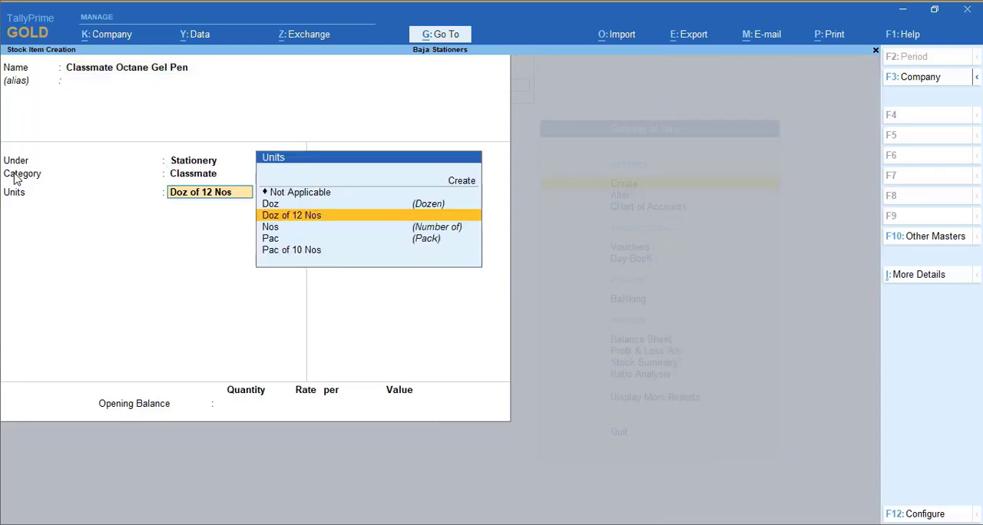
key("Return")
key("Return")
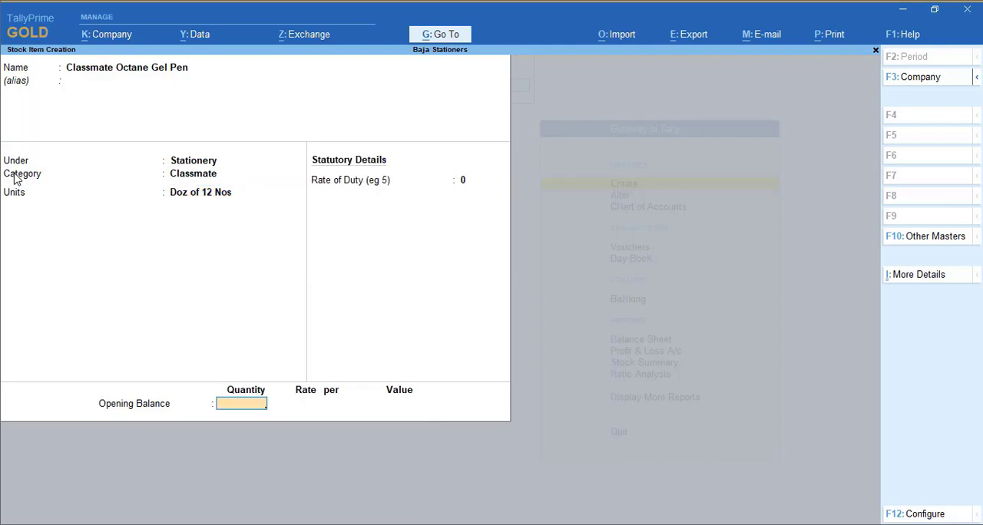
key("Return")
key("Return")
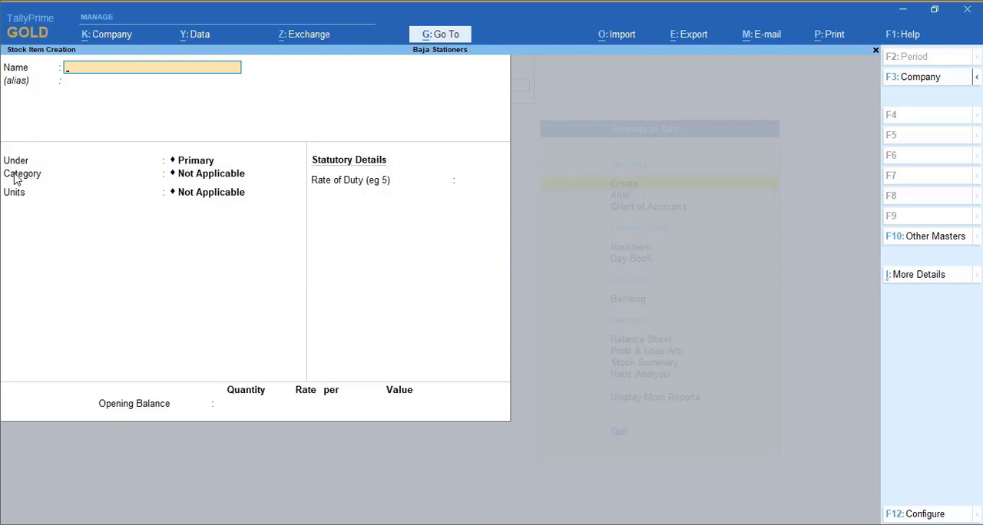
Leave stock item creation and open a new purchase voucher
key("Escape")
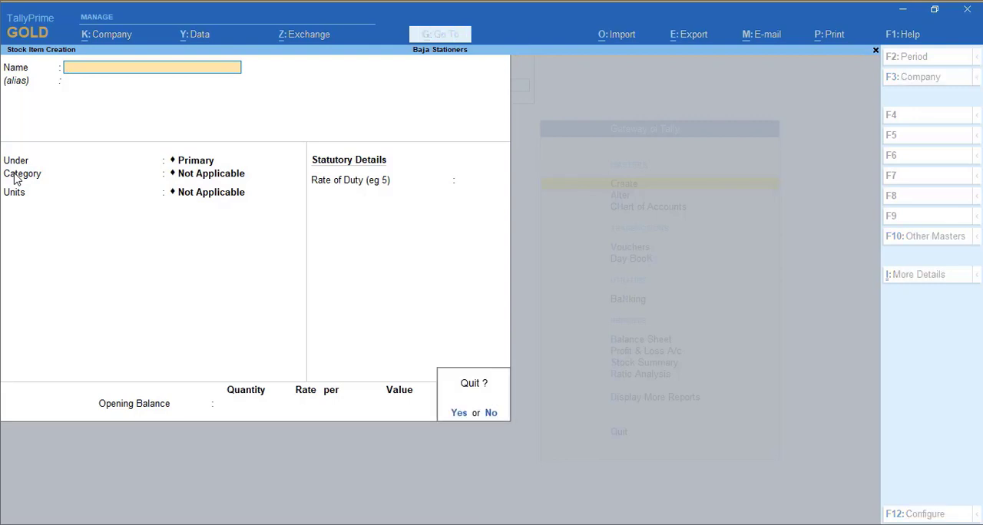
key("Return")
key("Escape")
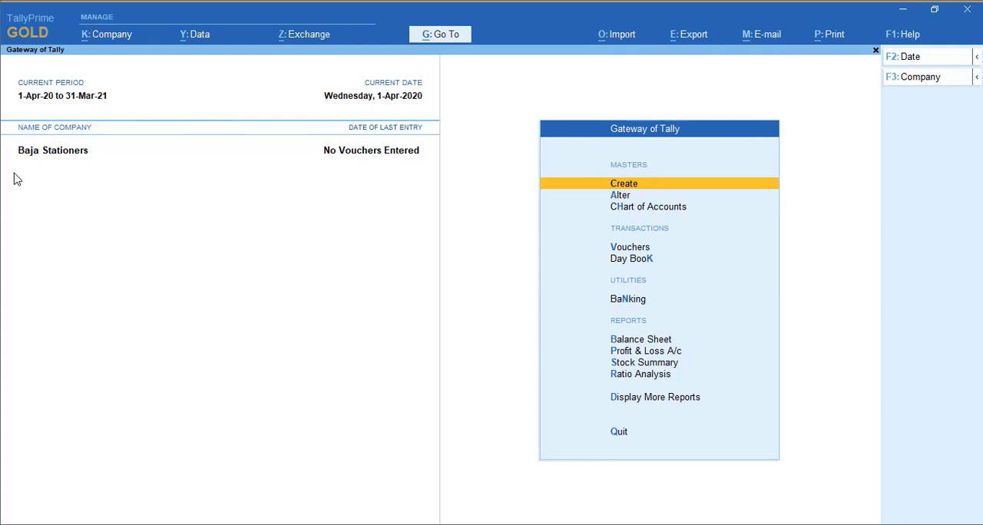
key("Down")
key("Down")
key("Down")
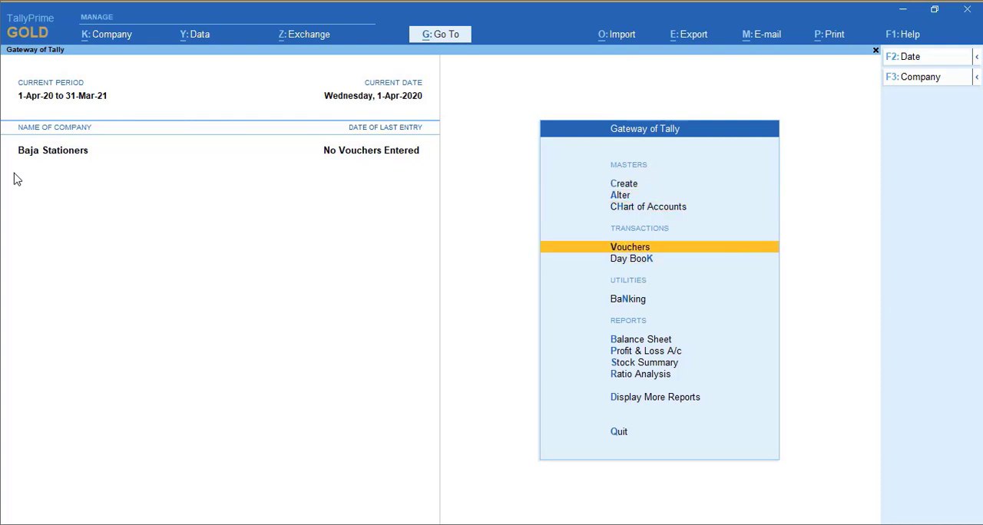
key("Return")
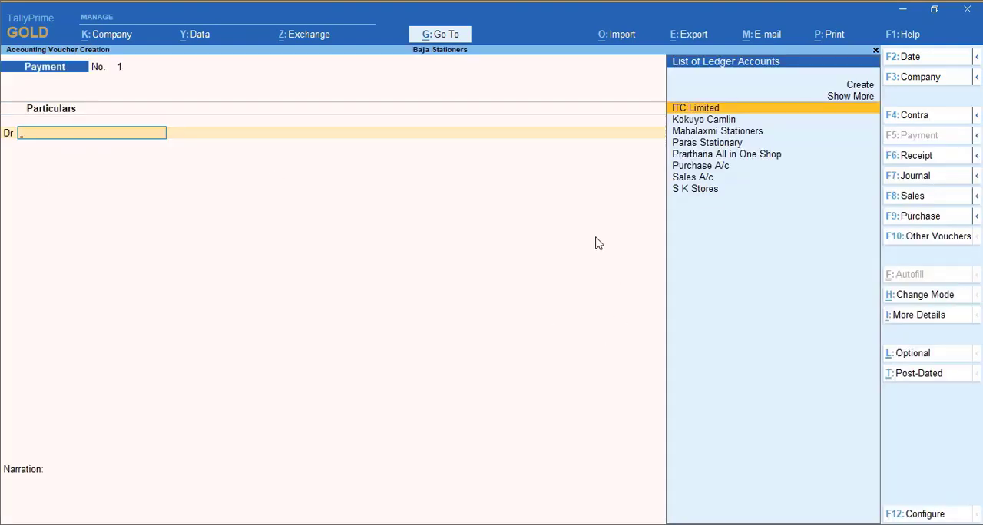
left_click(909, 220)
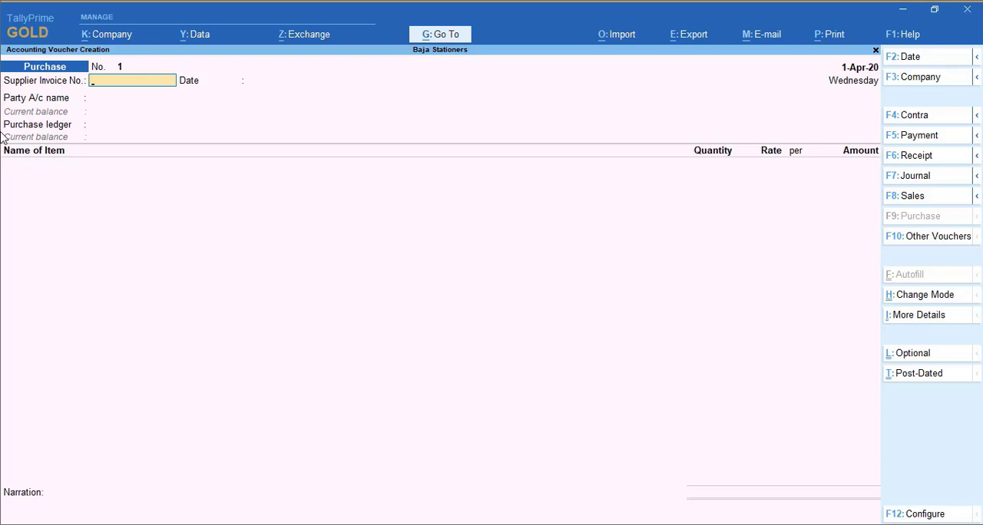
Enter supplier invoice number 101 dated 1-Apr-20, with Kokuyo Camlin as the party and Purchase A/c as the purchase ledger
type("ko")
key("BackSpace")
key("BackSpace")
key("BackSpace")
type("101")
key("Return")
key("Return")
type("Kok")
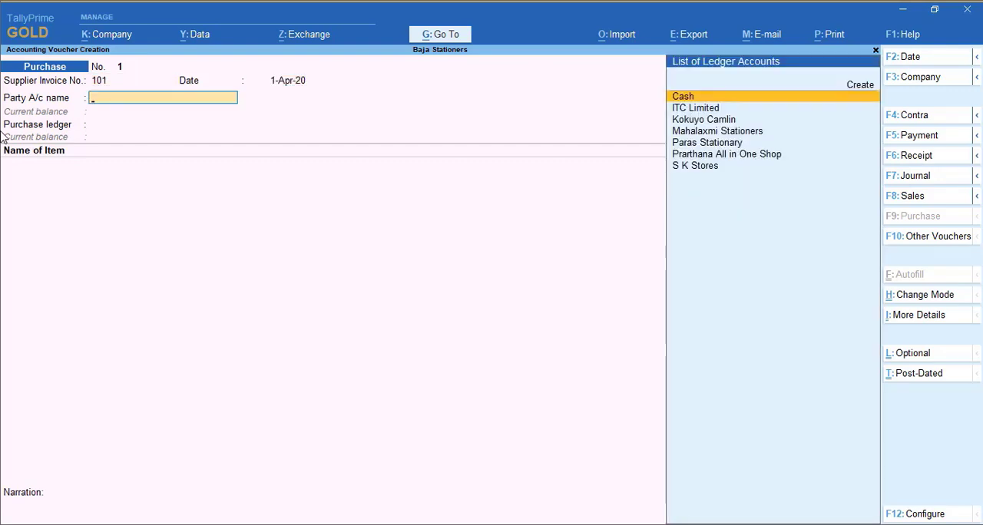
key("Return")
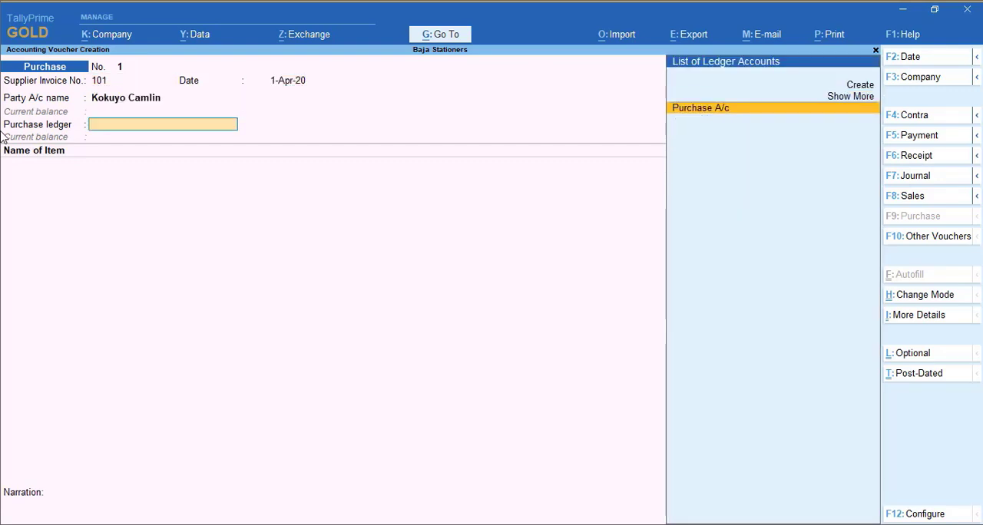
key("Return")
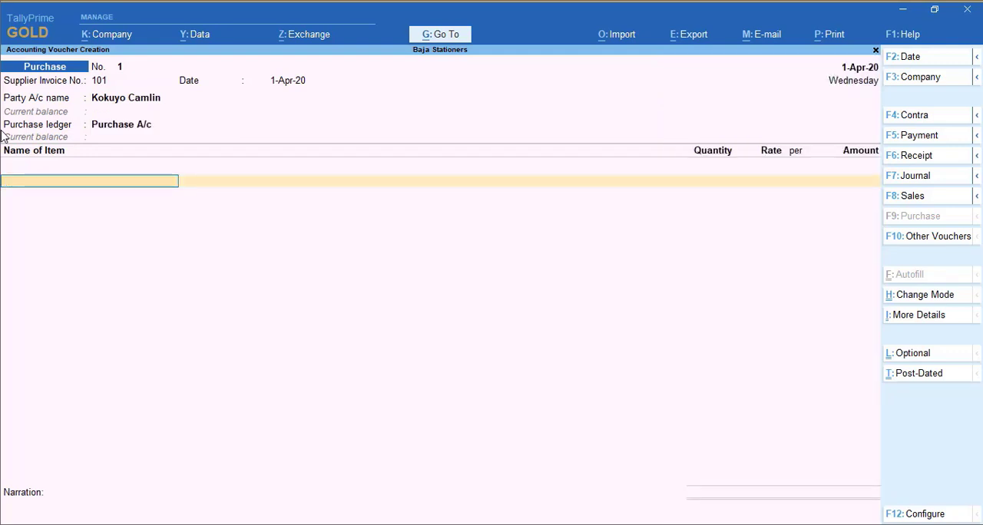
Add Camlin A4 Notebooks to the purchase voucher with a quantity of 5 Doz at a rate of 360 per Doz
type("A4")
key("Return")
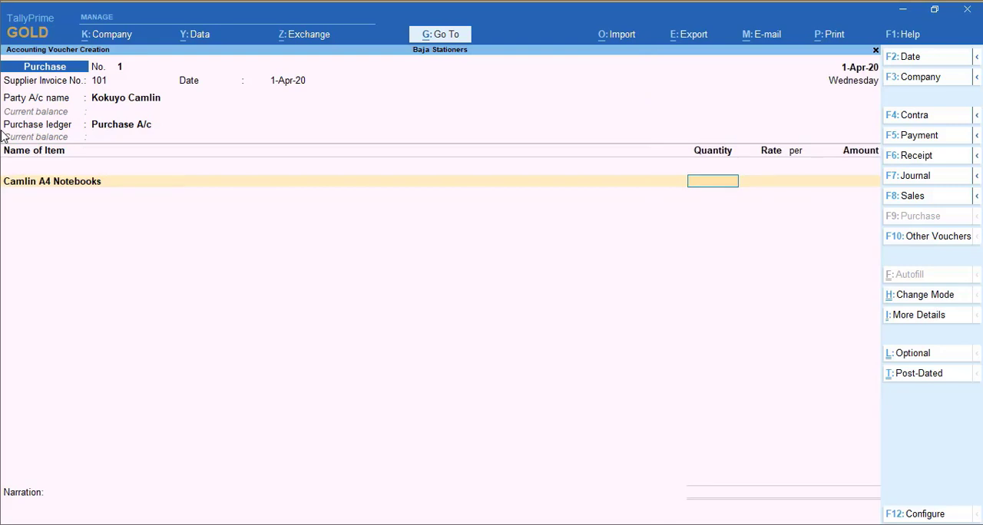
type("5")
key("Return")
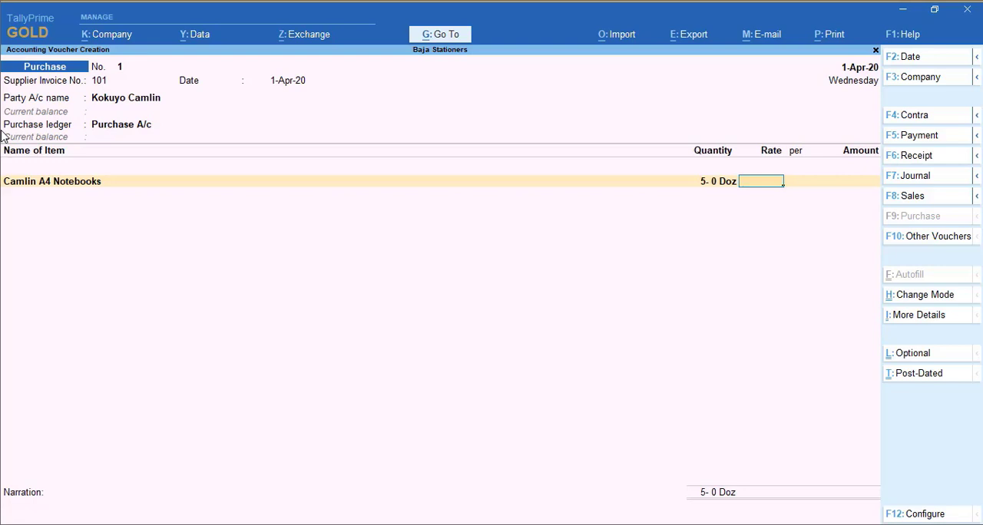
type("360")
key("Return")
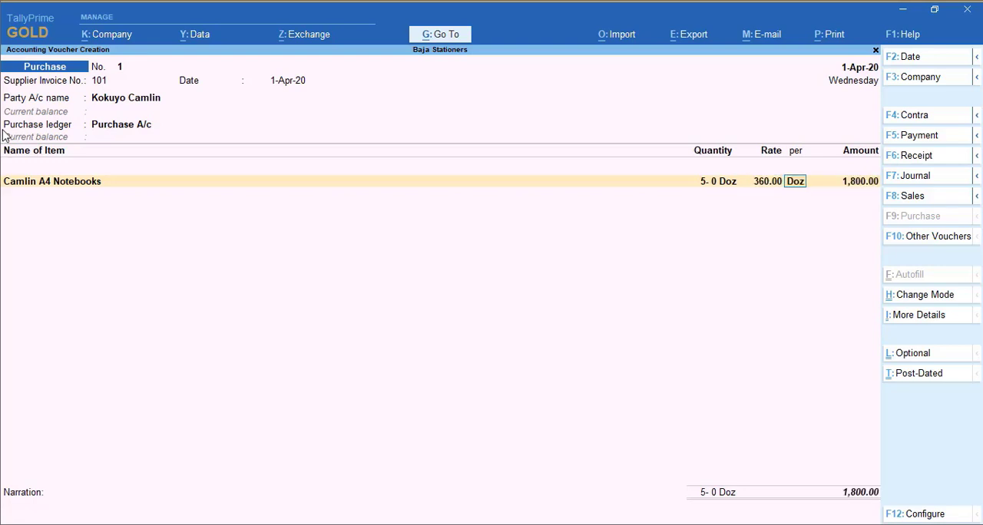
key("Return")
key("Return")
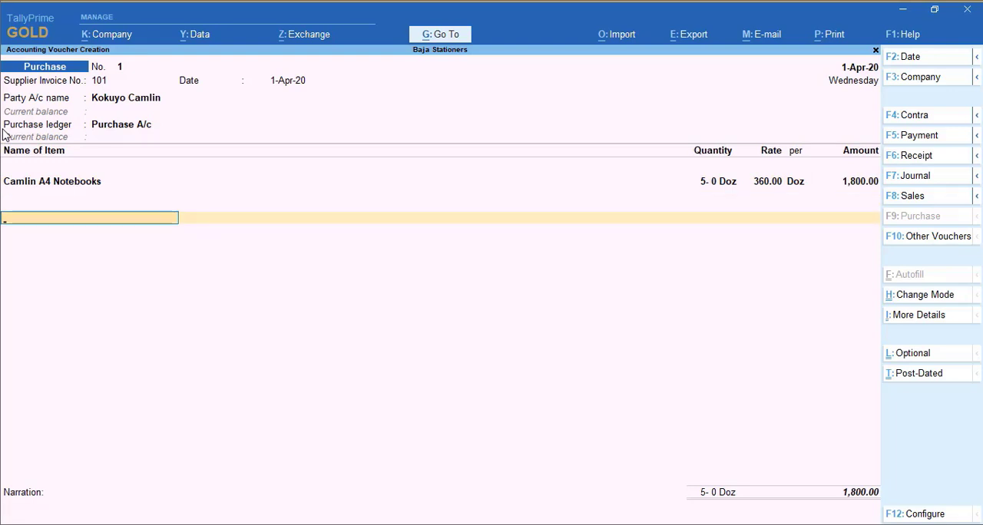
End the item list, accept the bill-wise New Ref 101 for Kokuyo Camlin, and save the purchase voucher without a narration
key("Return")
key("Return")
key("Return")
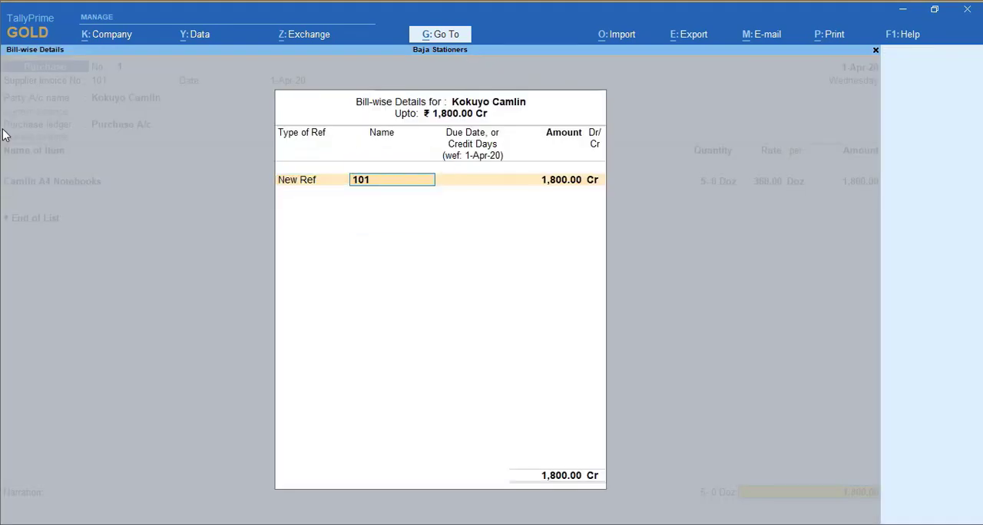
key("Return")
key("Return")
key("Return")
key("Return")
key("Return")
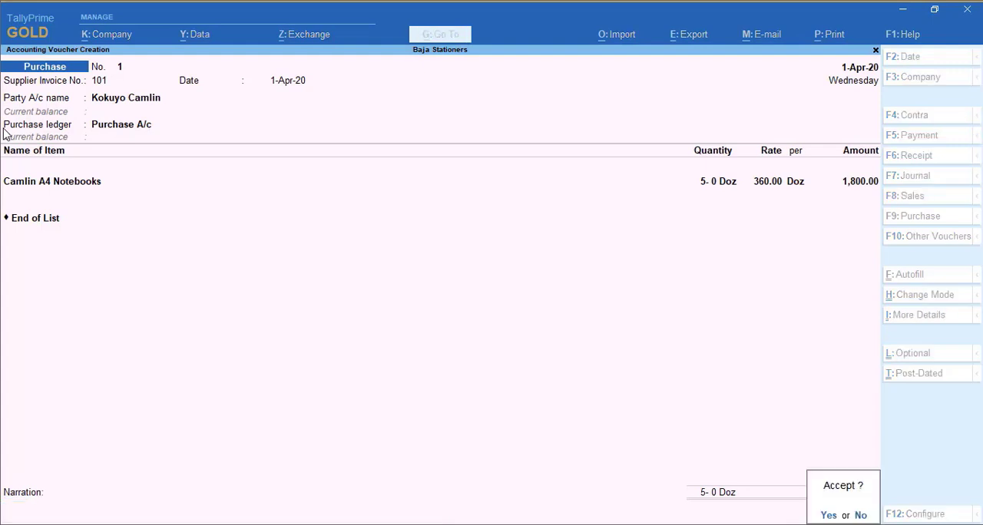
key("Return")
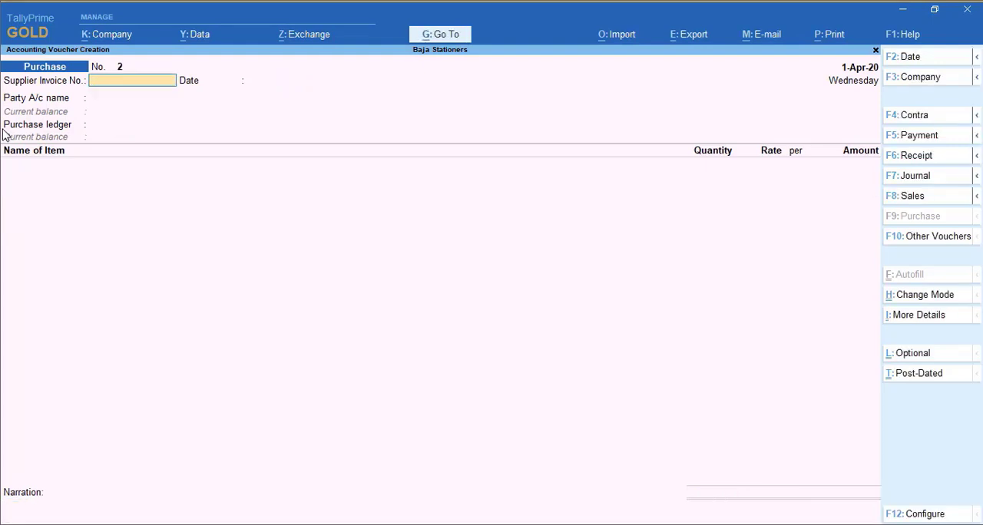
Date the second purchase voucher 2-Apr-20 and enter supplier invoice number 102 with the same date
key("F2")
key("Return")
type("102")
key("Return")
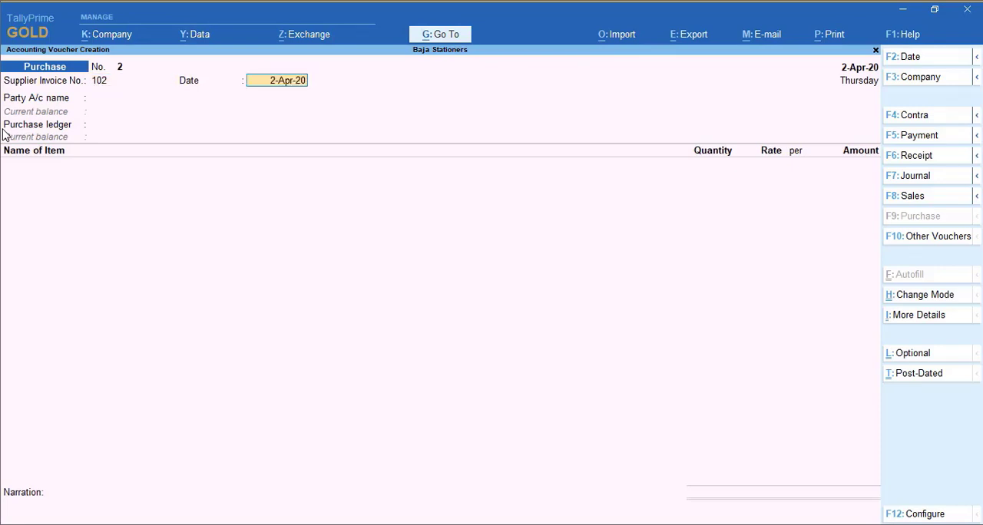
key("Return")
key("Return")
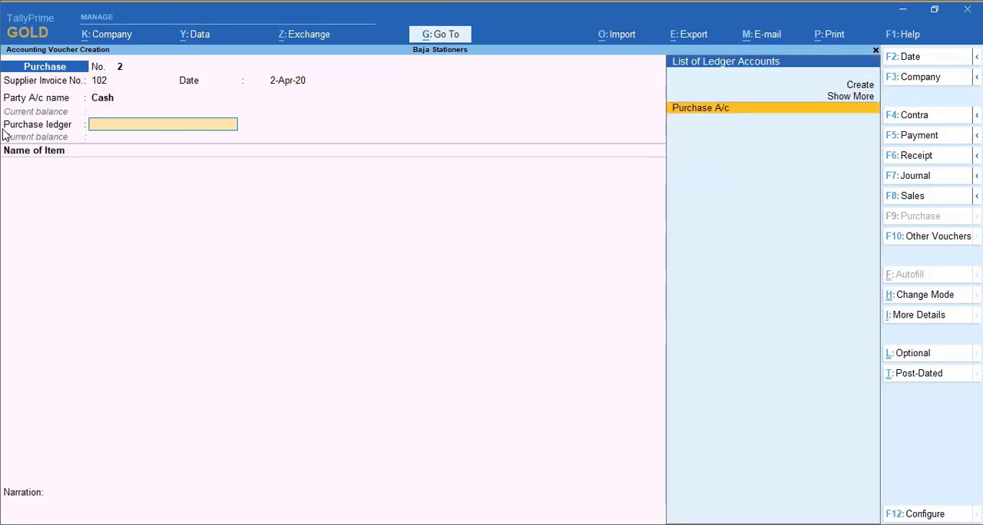
Set ITC Limited as the party and Purchase A/c as the purchase ledger of the second purchase voucher
key("BackSpace")
type("it")
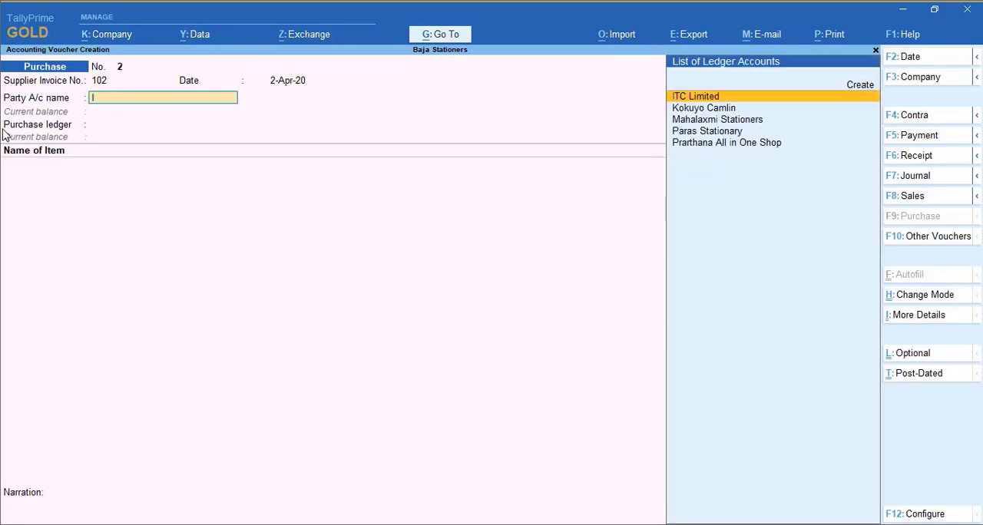
key("Return")
key("Return")
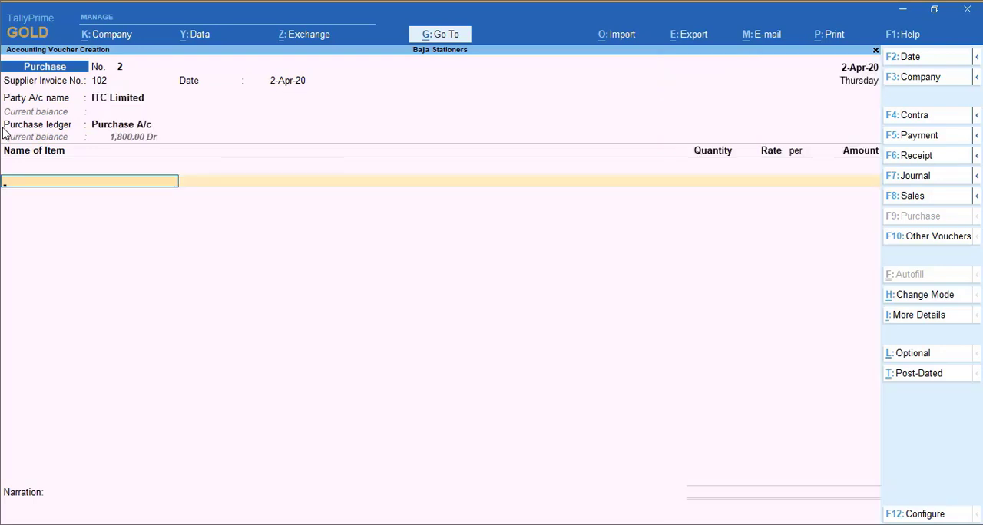
Add Classmate Long Notebook to the ITC Limited purchase voucher with a quantity of 3 Doz at a rate of 370 per Doz
type("Long")
key("Return")
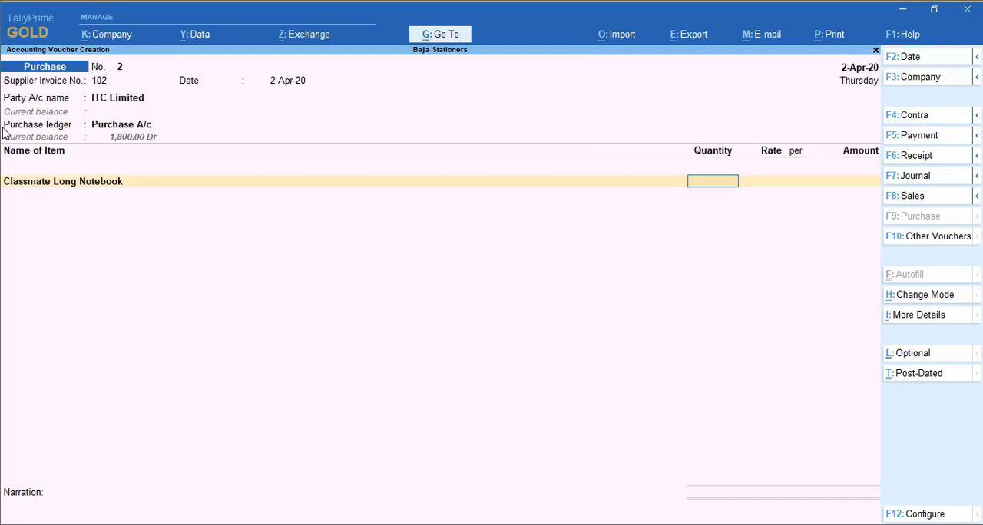
type("3")
key("Return")
type("370")
key("Return")
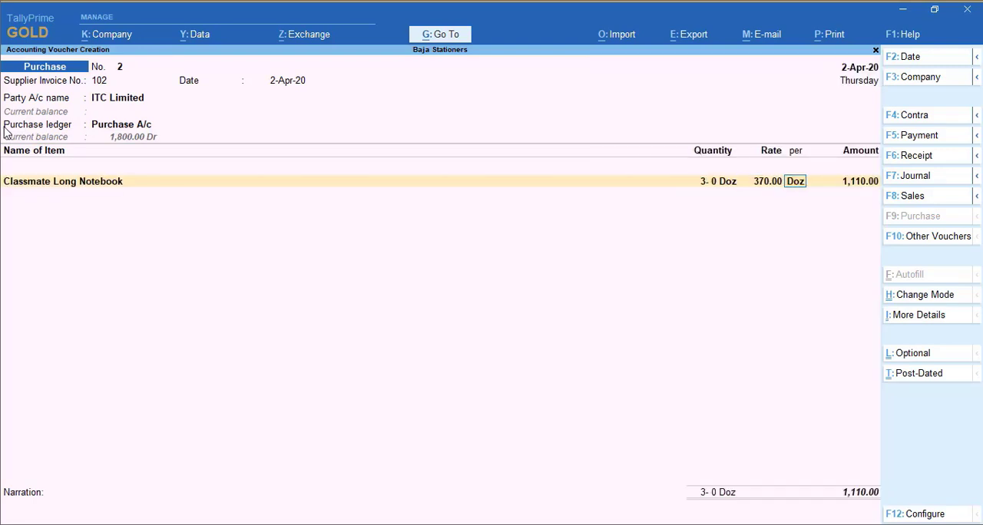
key("Return")
key("Return")
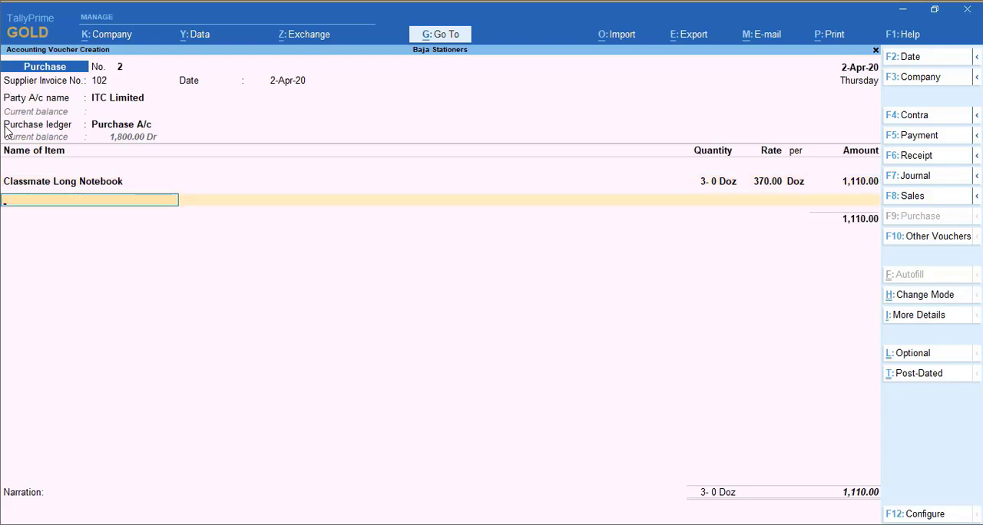
Add Classmate Graph Book to the purchase voucher with a quantity of 40 Nos at a rate of 432 per Doz
type("Gra")
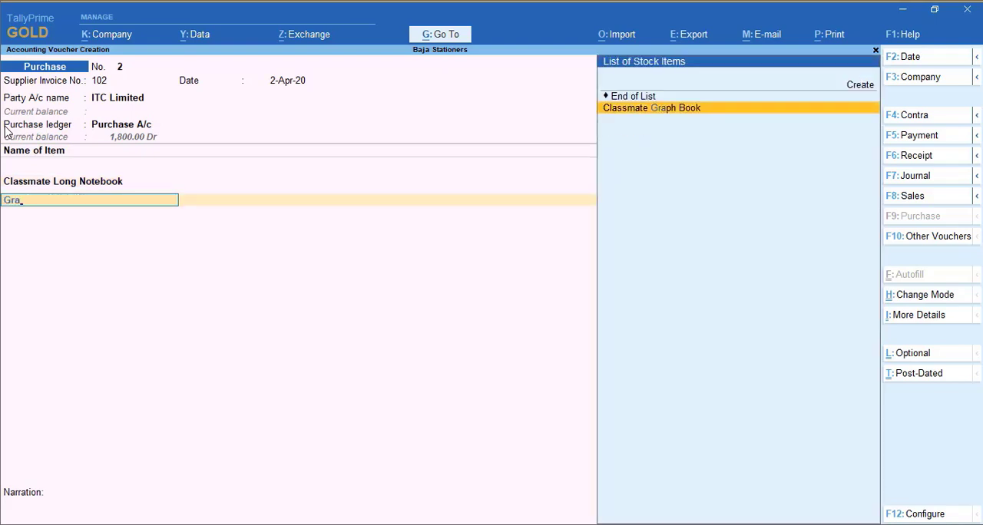
key("Return")
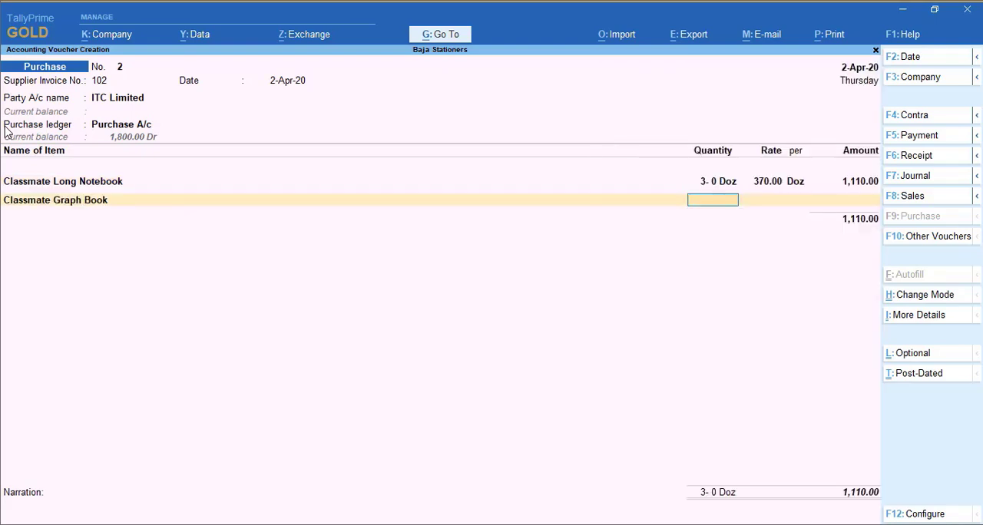
type("40 Nos")
key("Return")
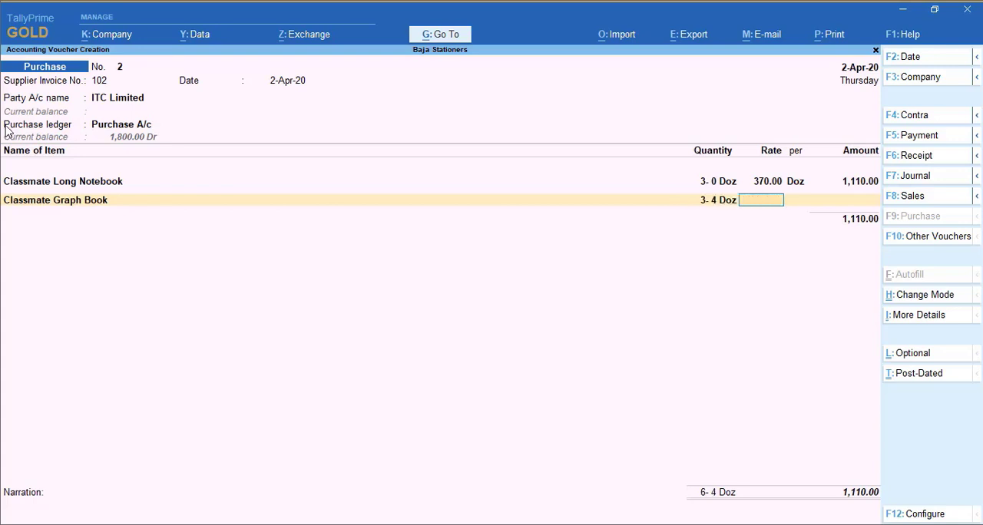
type("432")
key("Return")
key("Return")
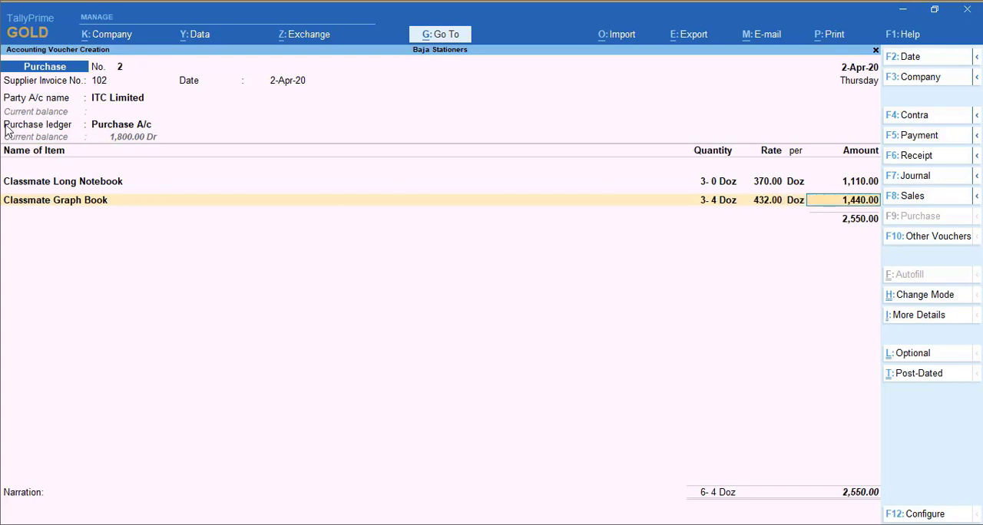
key("Return")
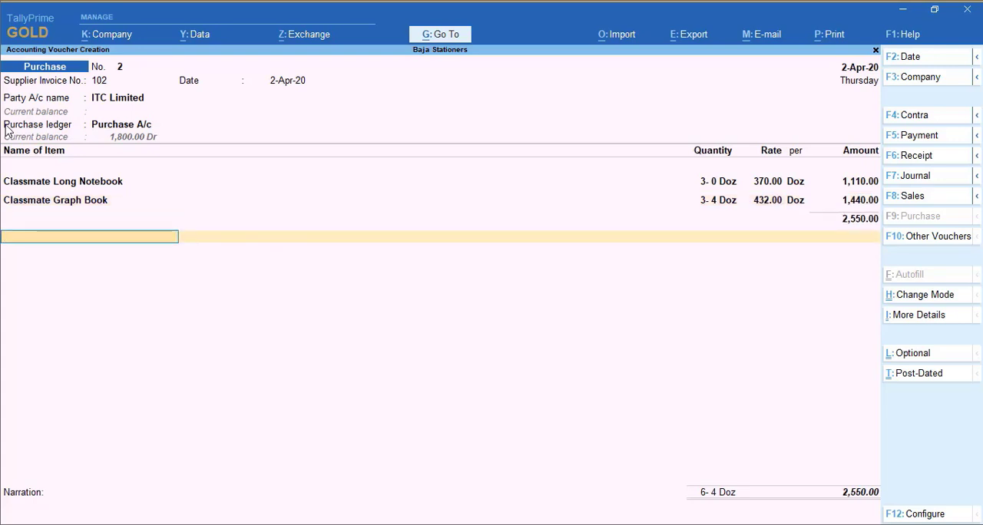
End the item list, accept the bill-wise New Ref for ITC Limited, and save the second purchase voucher without a narration
key("Return")
key("Return")
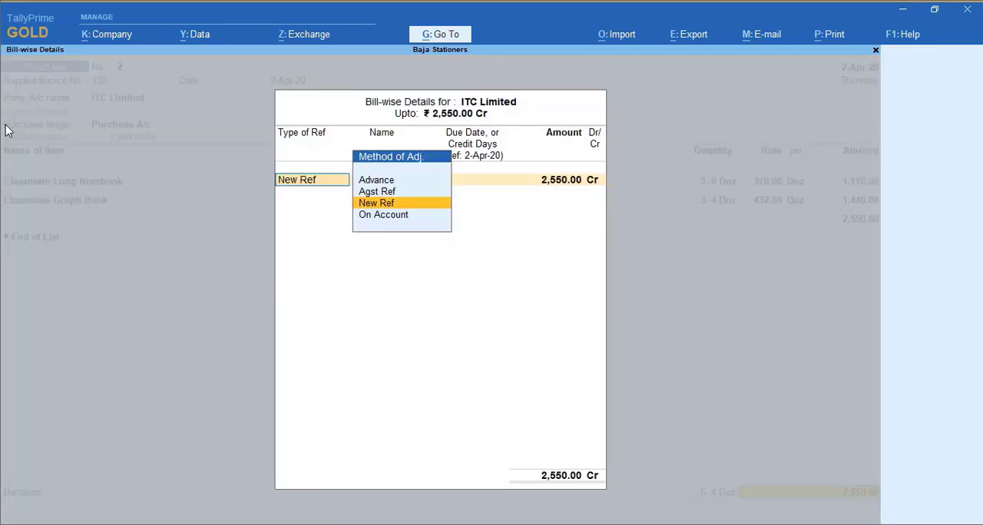
key("Return")
key("Return")
key("Return")
key("Return")
key("Return")
key("Return")
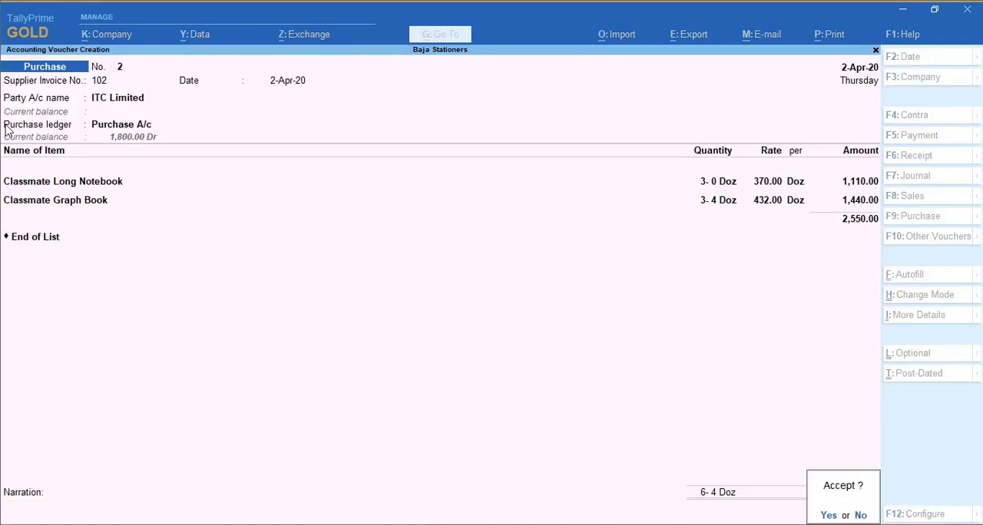
key("Return")
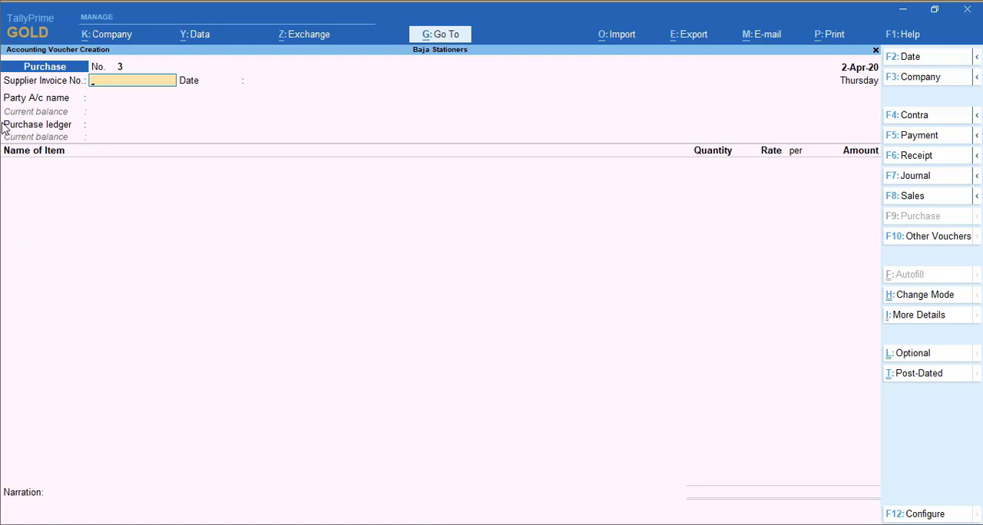
Date the third purchase voucher 1-May-20 and leave its supplier invoice number and invoice date blank
key("F2")
type("1")
type("-5")
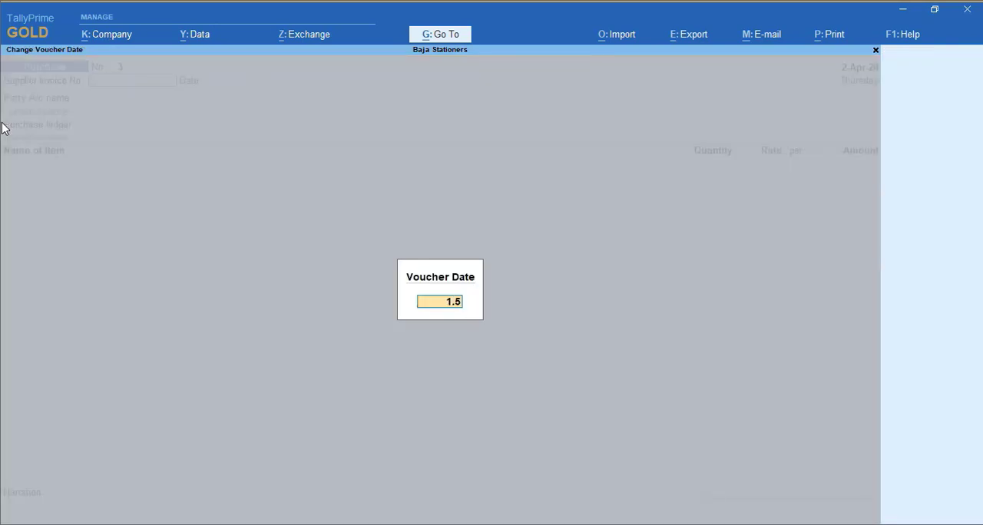
key("Return")
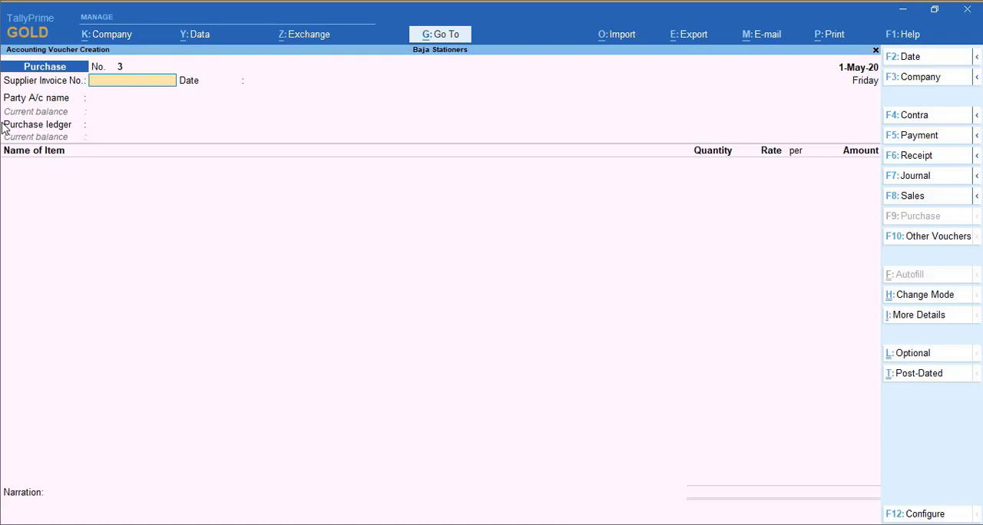
key("Return")
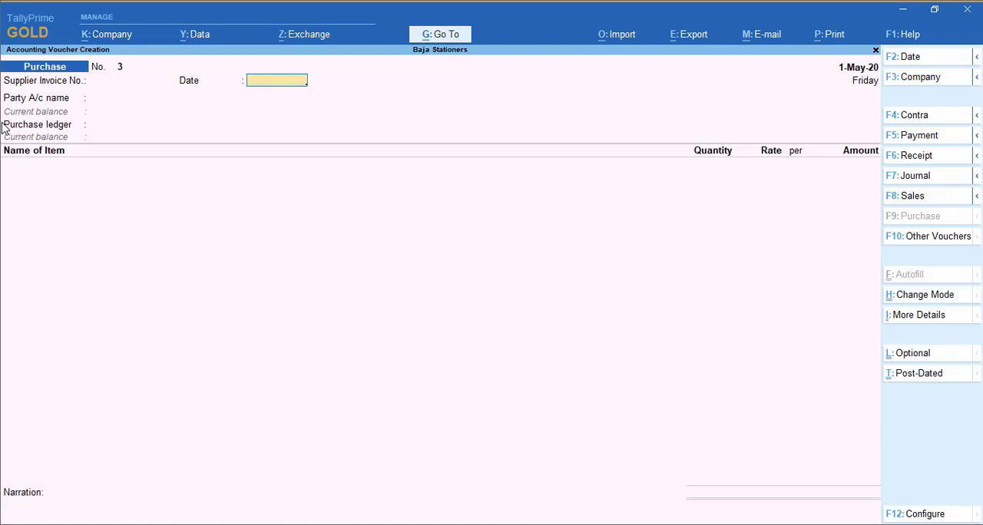
key("Return")
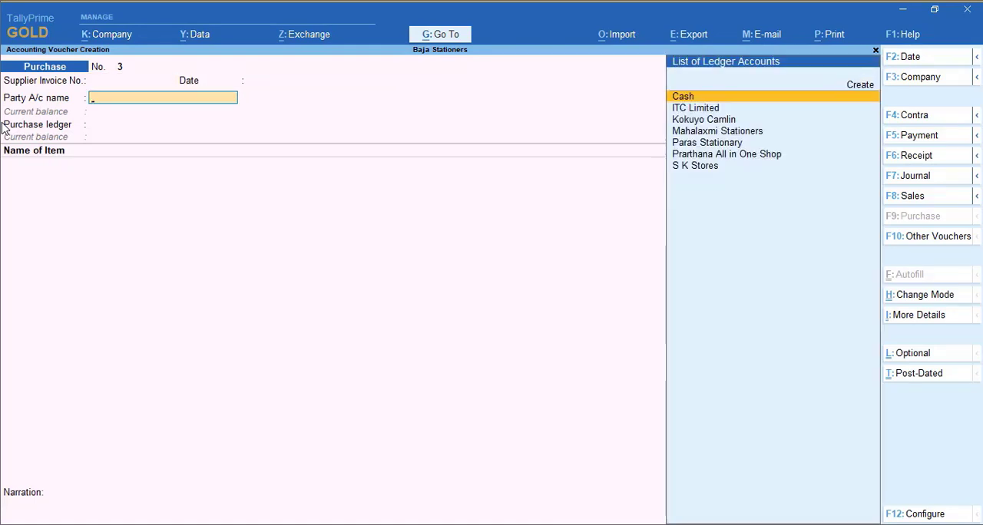
Set Kokuyo Camlin as the party and Purchase A/c as the purchase ledger of the third purchase voucher
type("C")
key("BackSpace")
type("K")
key("Return")
key("Return")
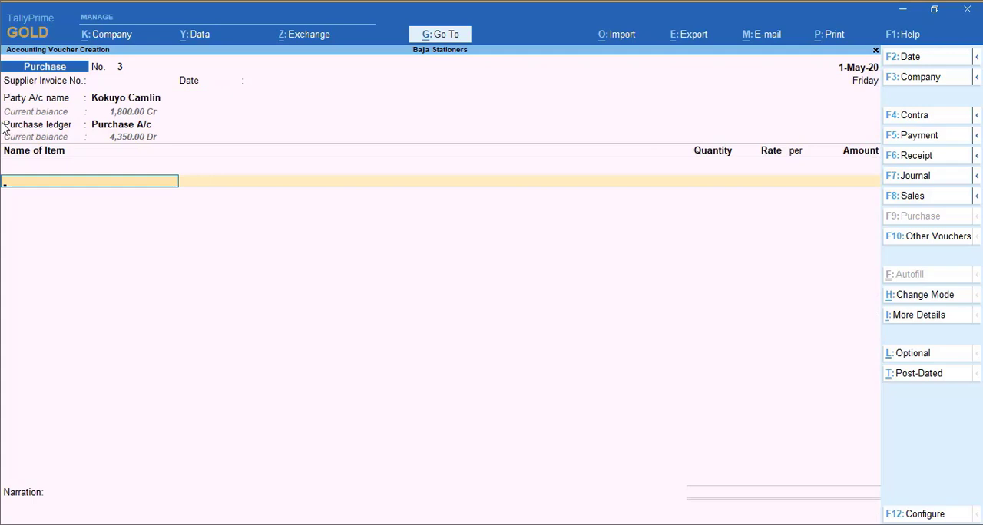
Add Camlin Correction Pen to the purchase voucher with a quantity of 5 Pac at a rate of 250 per Pac
type("Ca")
key("Return")
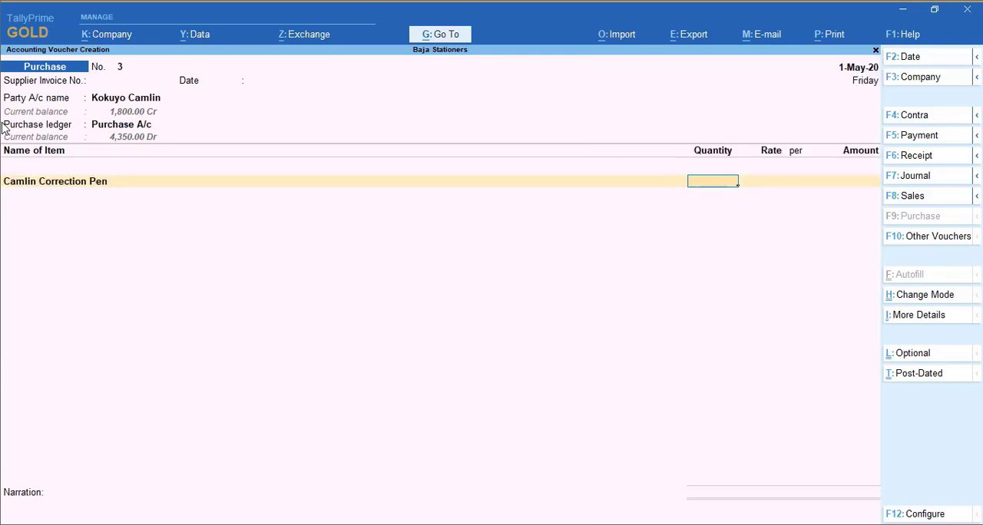
type("5")
key("Return")
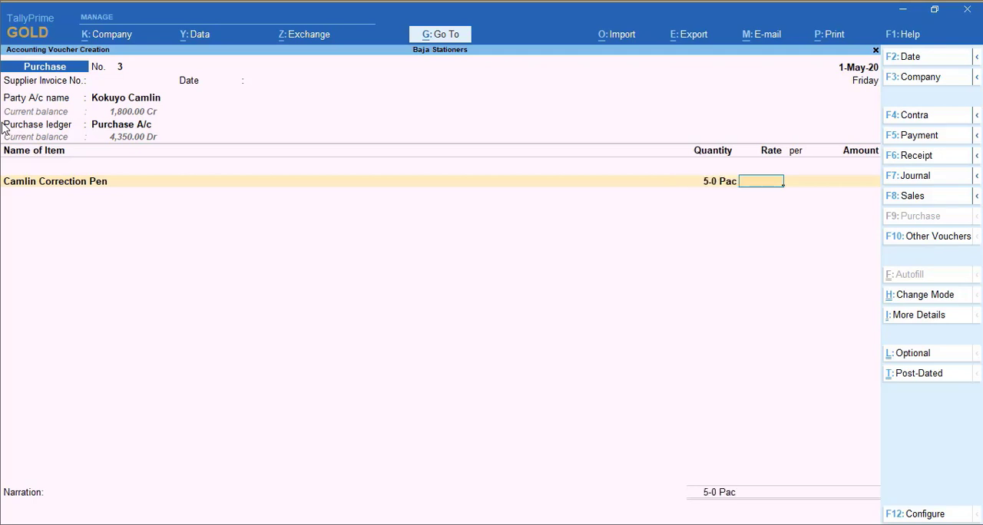
type("250")
key("Return")
key("Return")
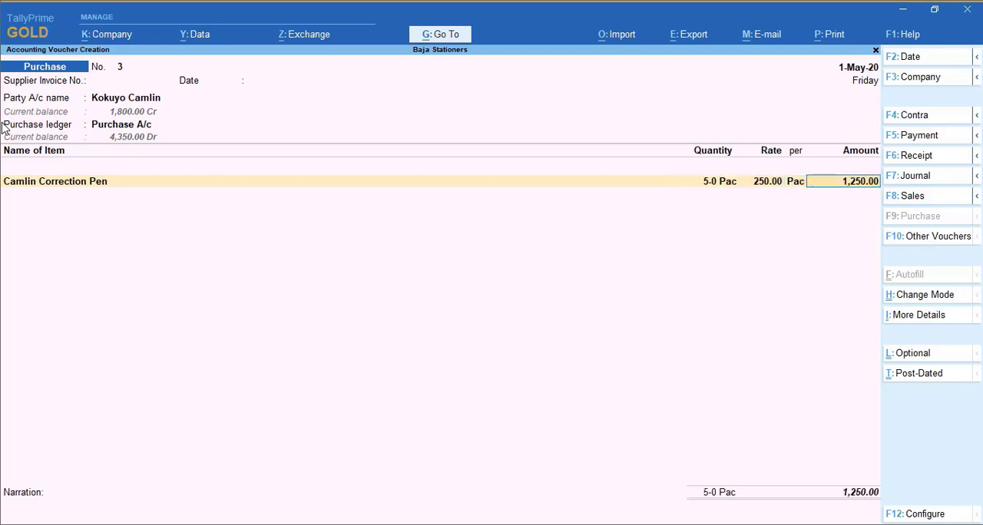
key("Return")
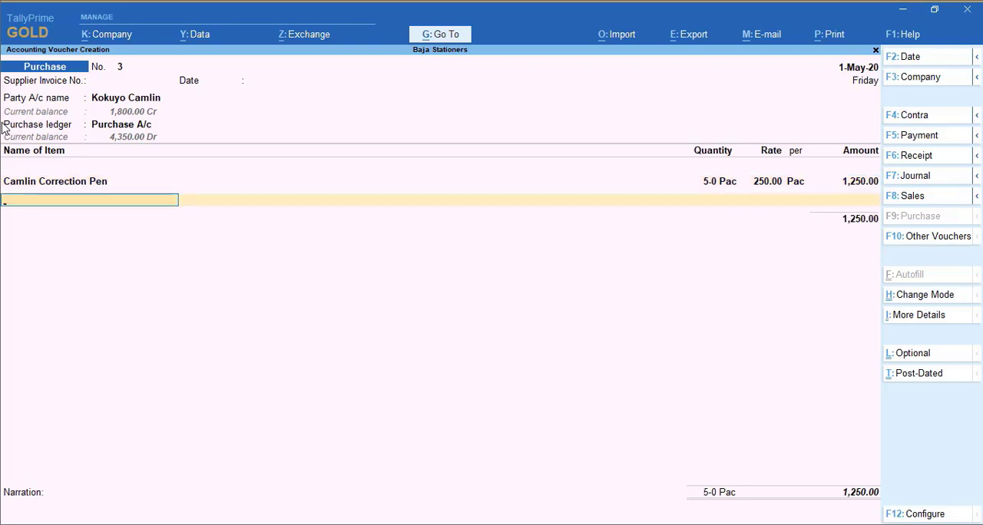
Add Camlin White Board Marker to the purchase voucher with a quantity of 36 Nos at a rate of 250 per Pac
type("Wh")
key("Return")
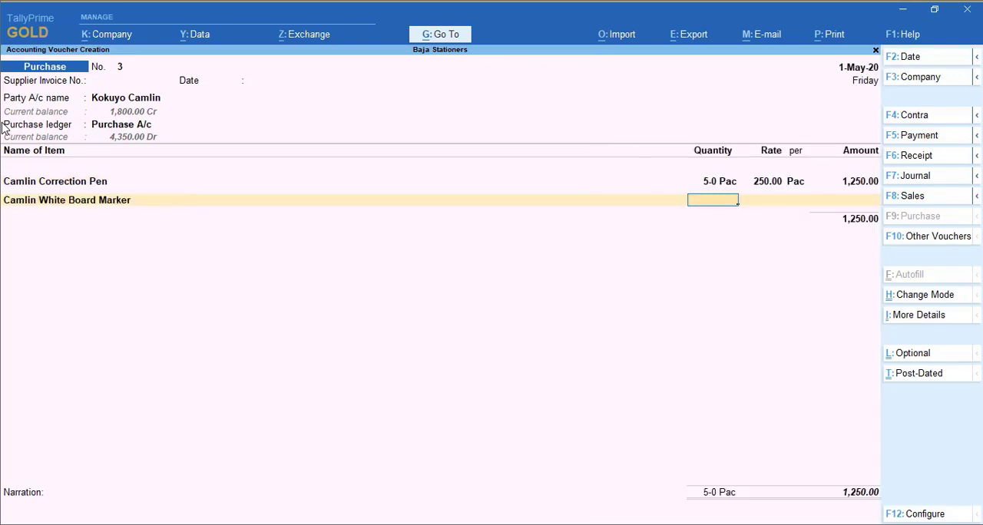
type("40")
key("BackSpace")
key("BackSpace")
type("36")
key("Return")
key("Return")
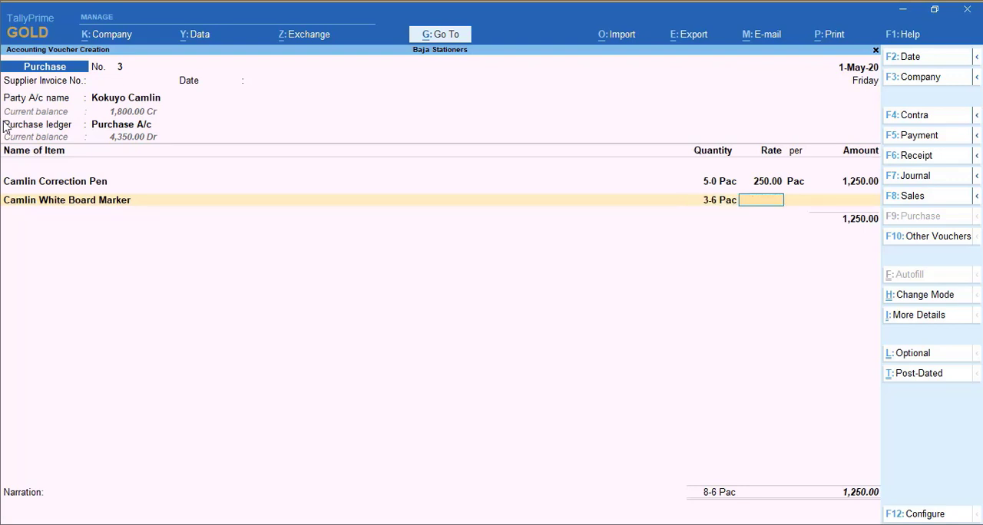
type("250")
key("Return")
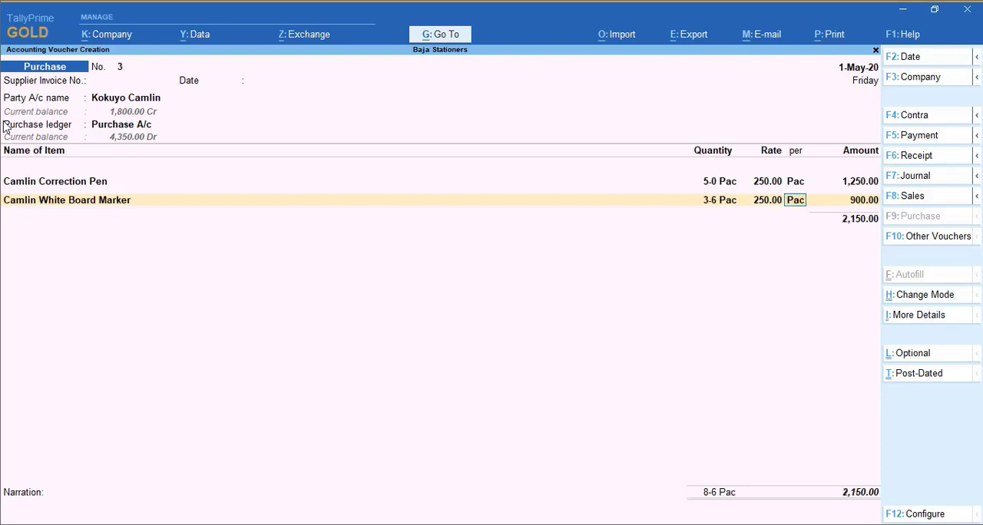
key("Return")
End the item list, accept the bill-wise New Ref 3 for Kokuyo Camlin, and save the third purchase voucher without a narration
key("Return")
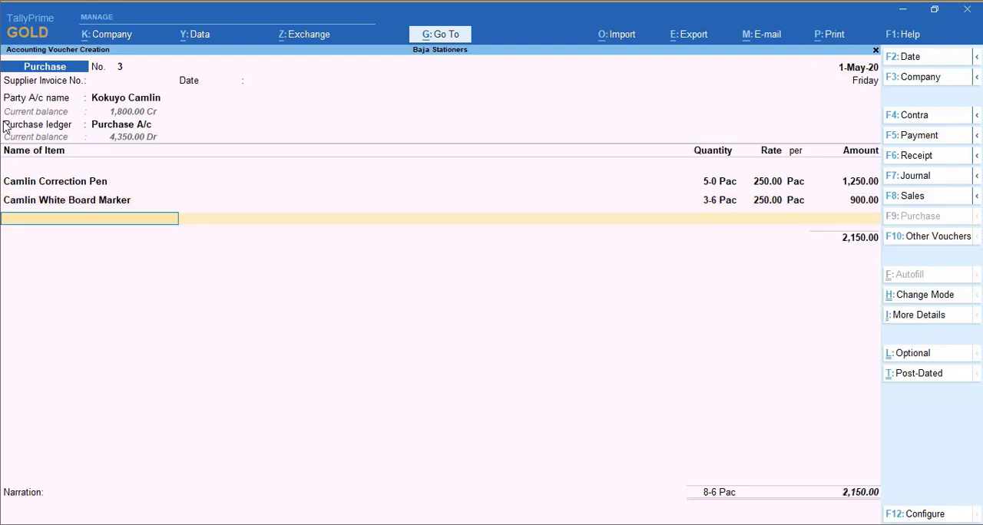
key("Return")
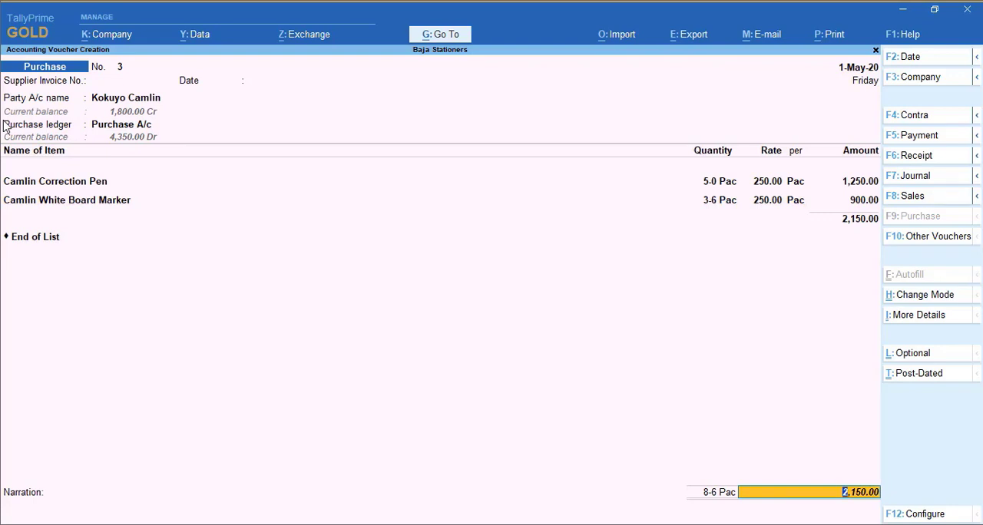
key("Return")
key("Return")
key("Return")
key("Return")
key("Return")
key("Return")
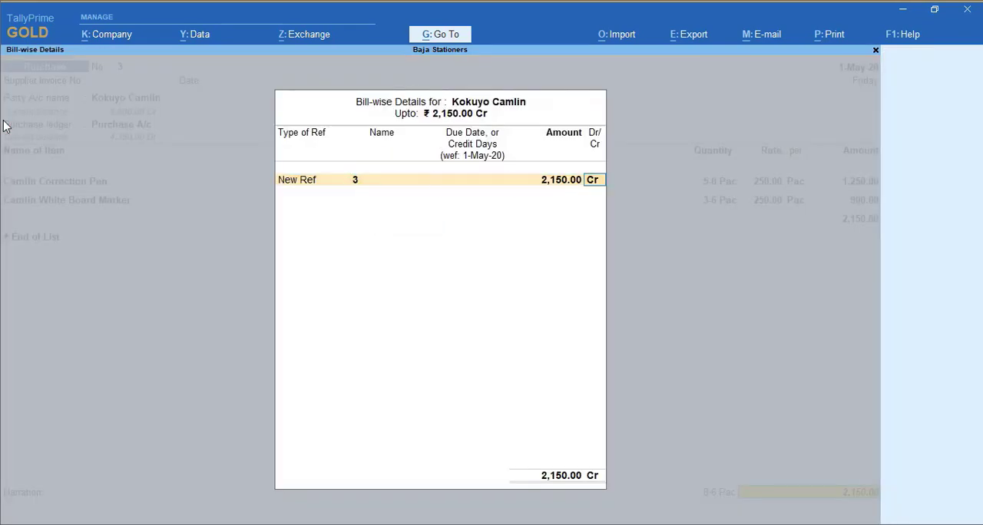
key("Return")
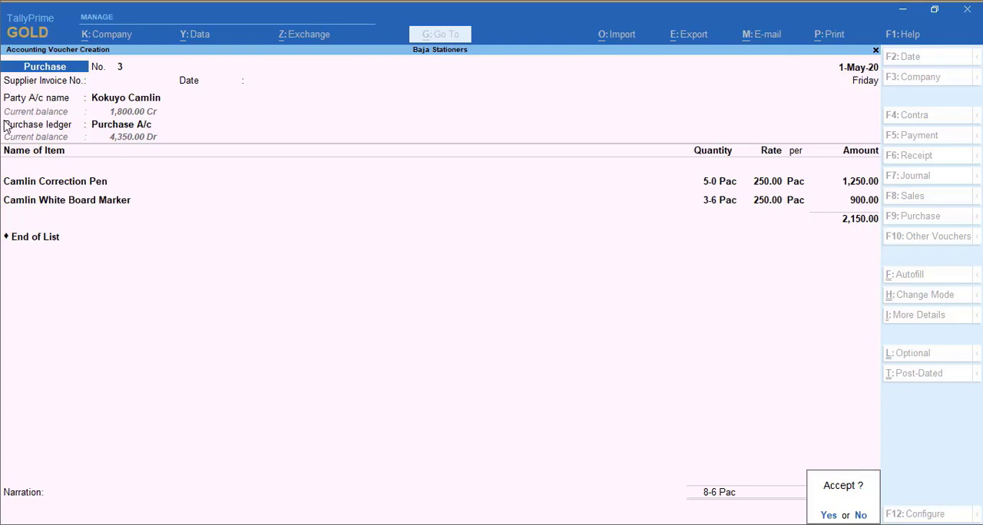
key("Return")
Date the fourth purchase voucher 2-May-20 and leave its supplier invoice number and invoice date blank
key("F2")
type("2.5")
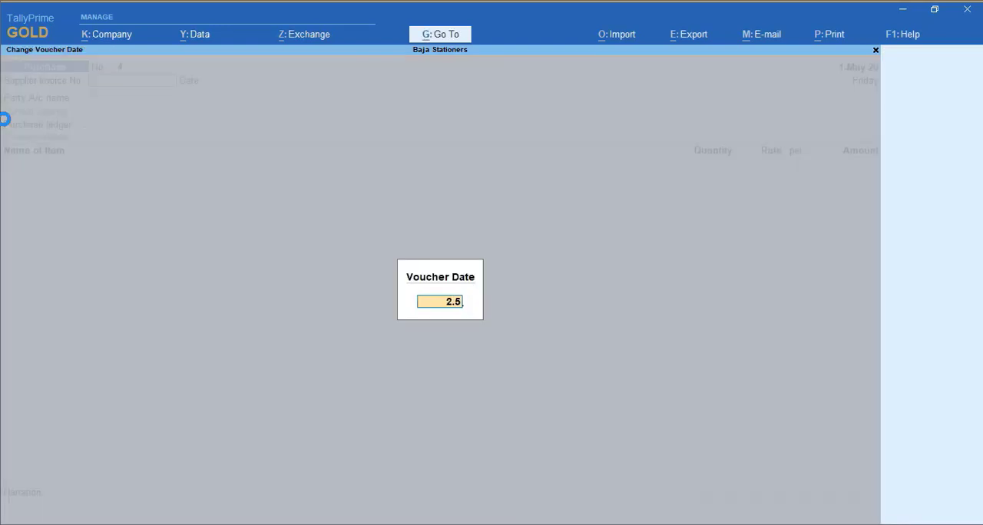
key("Return")
key("Return")
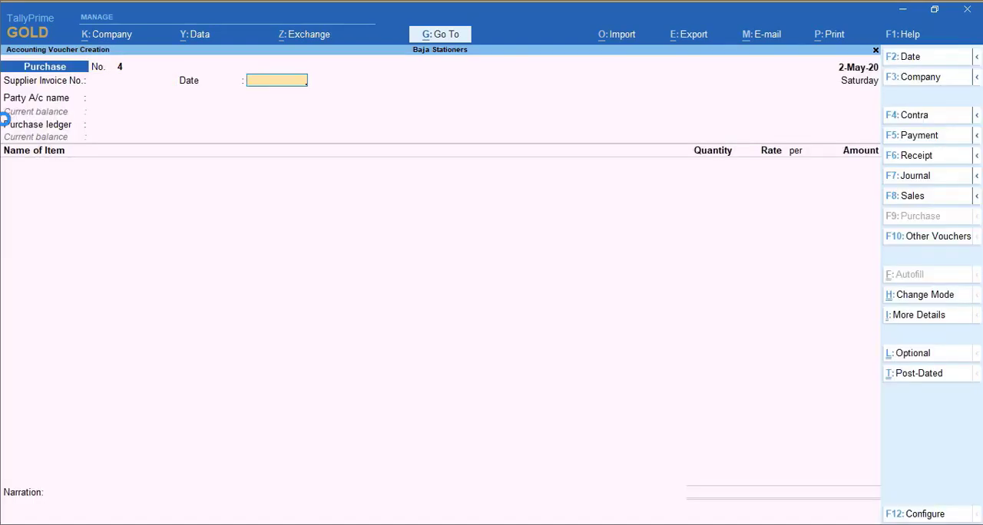
key("Return")
Set ITC Limited as the party and Purchase A/c as the purchase ledger of the fourth purchase voucher
type("it")
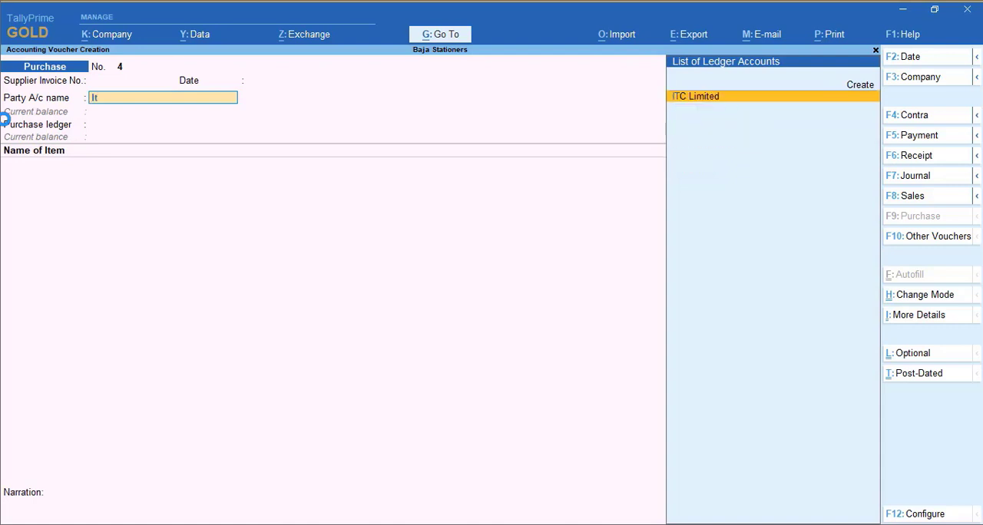
key("Return")
key("Return")
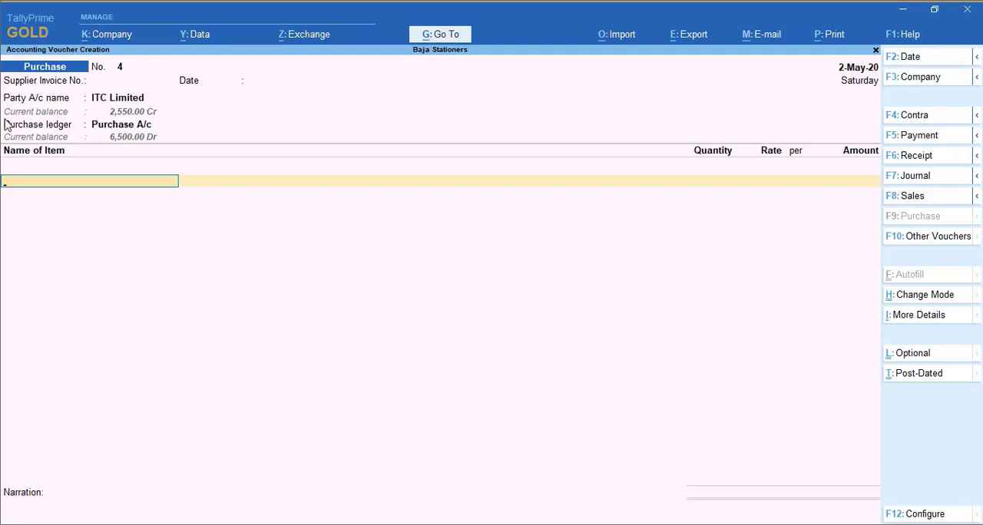
Choose Classmate Octane Ball Pen as the first stock item of the fourth purchase voucher
type("ca")
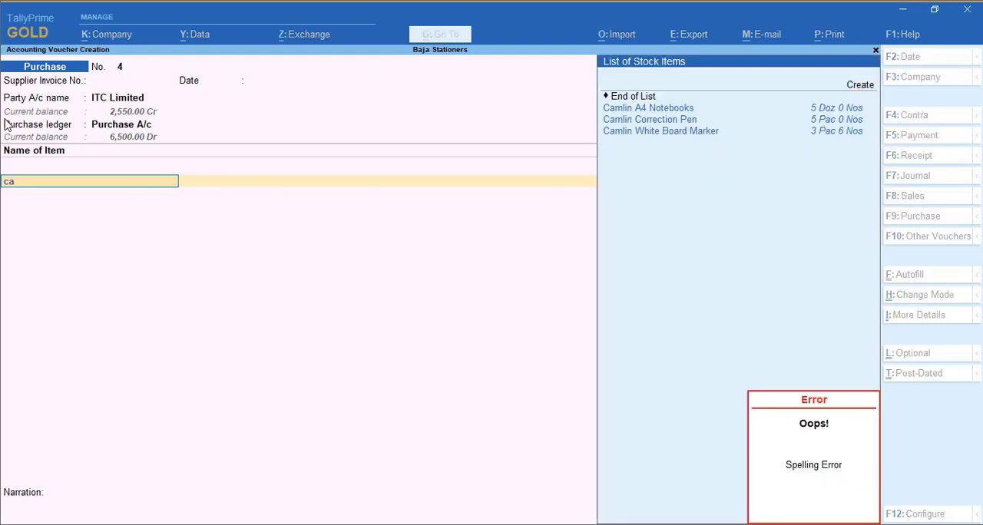
key("BackSpace")
key("BackSpace")
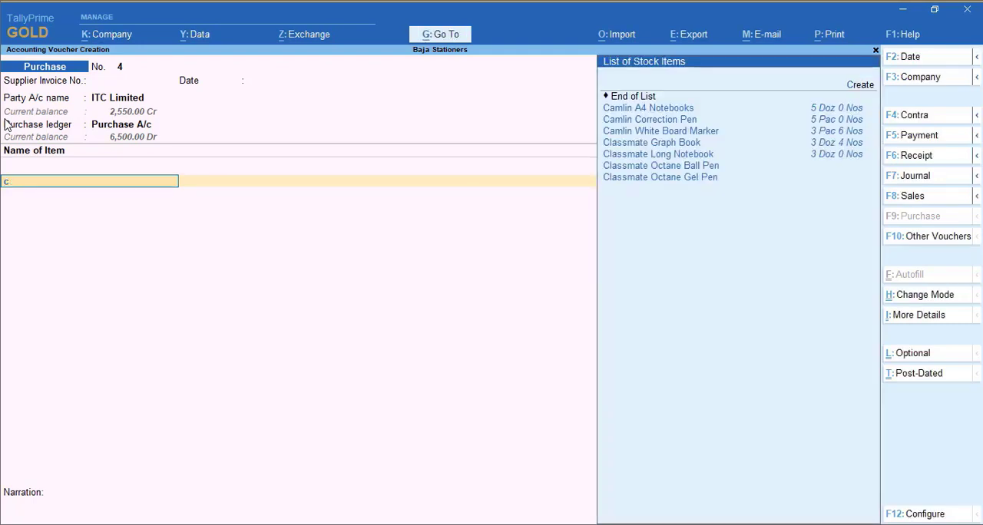
type("i")
key("BackSpace")
type("oct")
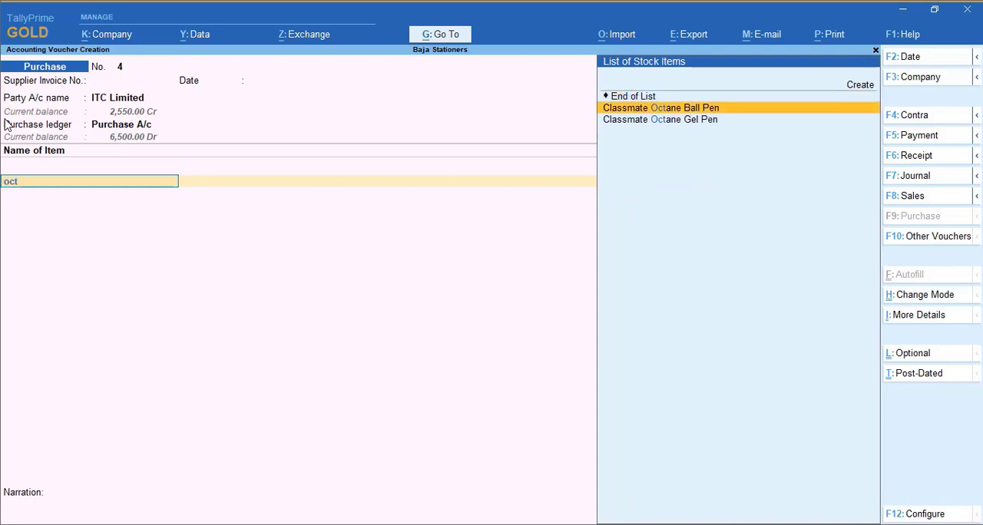
key("Return")
Set the Classmate Octane Ball Pen's quantity to 4 Doz and its rate to 100 per Doz
type("48")
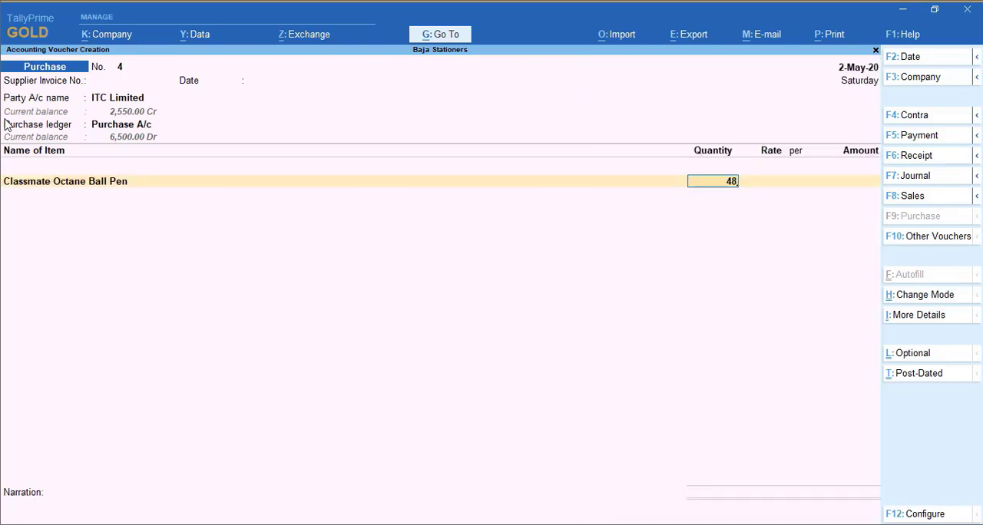
key("Return")
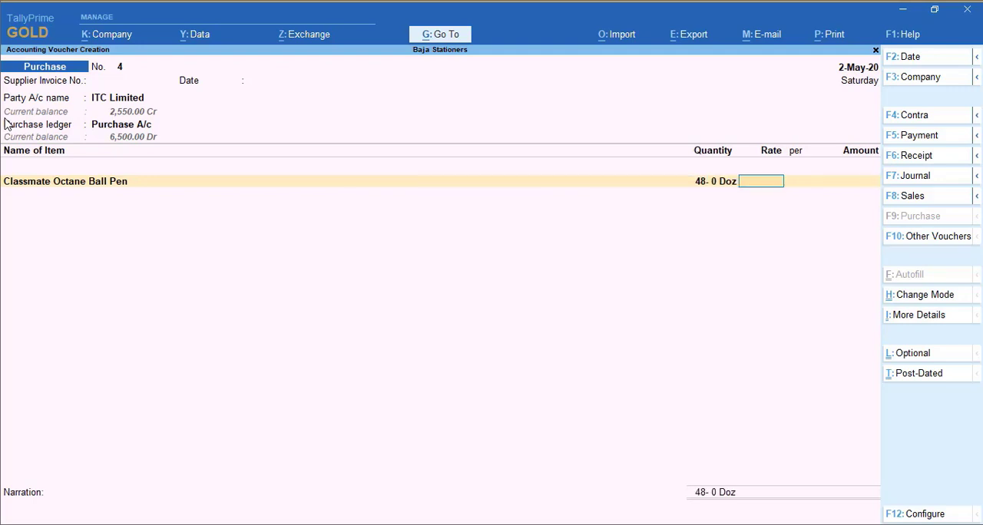
key("BackSpace")
type("485")
key("BackSpace")
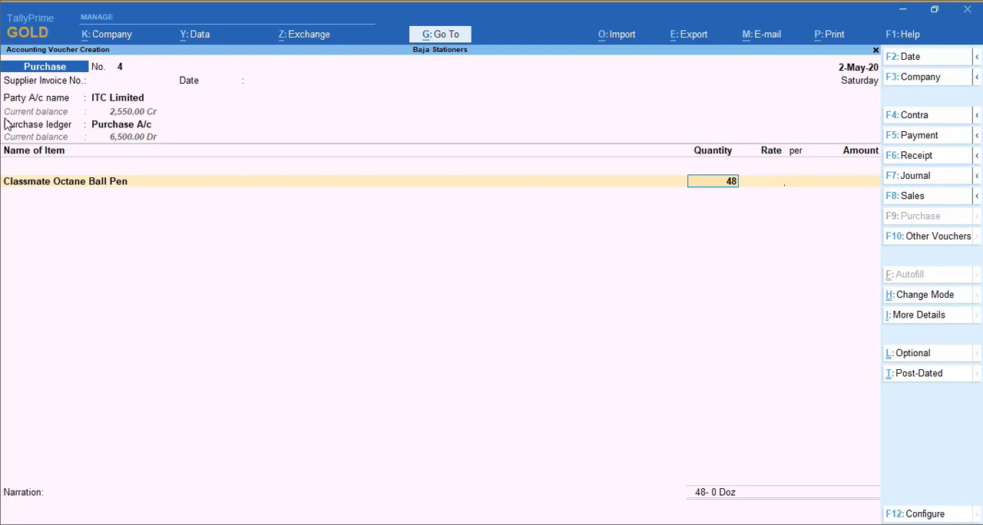
key("BackSpace")
type("Doz")
key("Return")
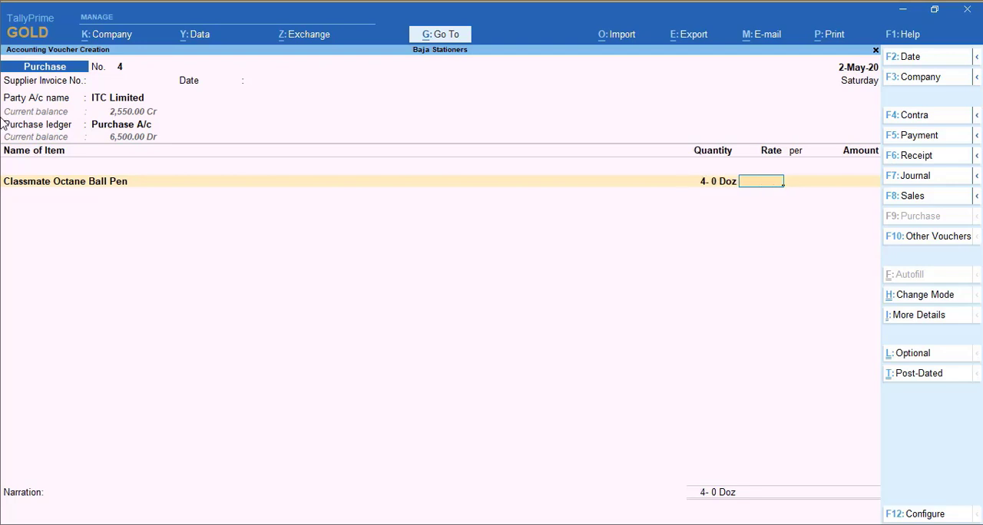
type("100")
key("Return")
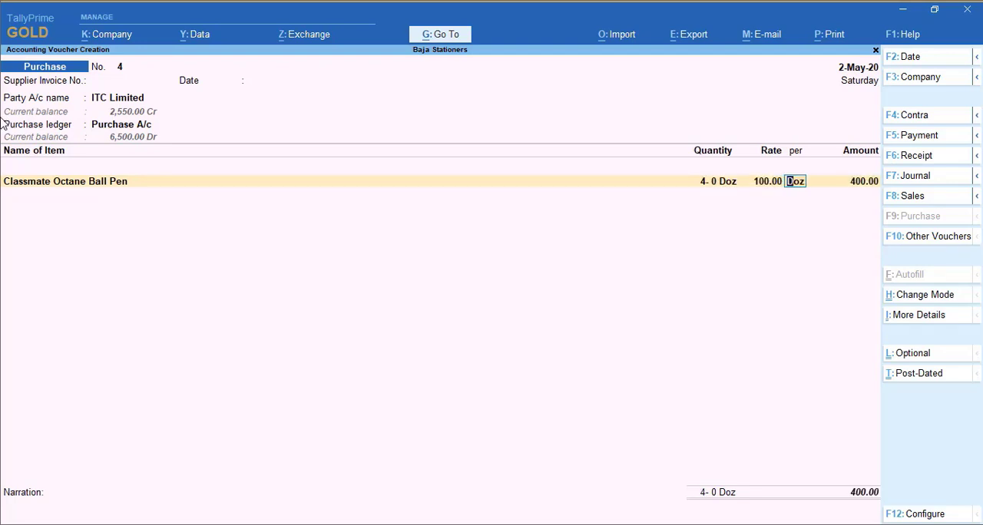
key("Return")
key("Return")
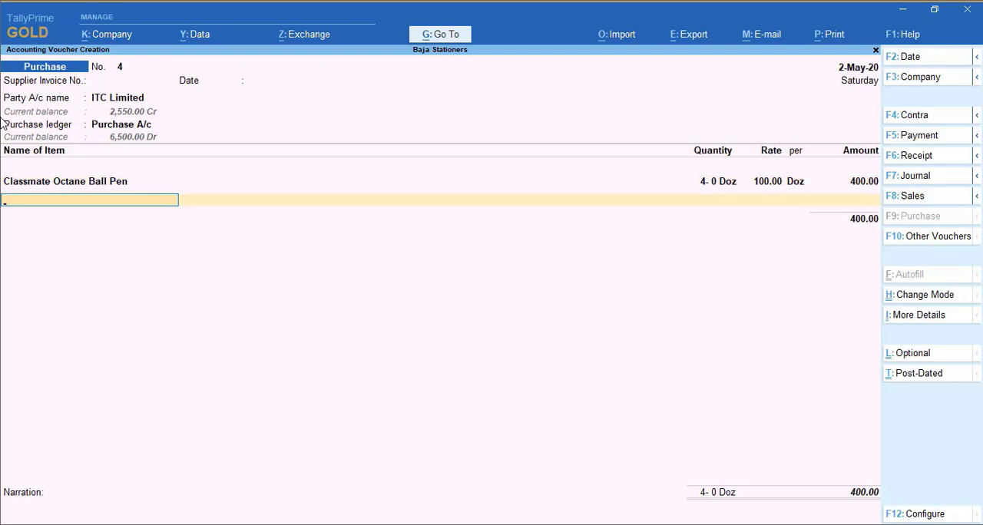
Add Classmate Octane Gel Pen to the purchase voucher with a quantity of 3 Doz at a rate of 110 per Doz
type("Gel")
key("Return")
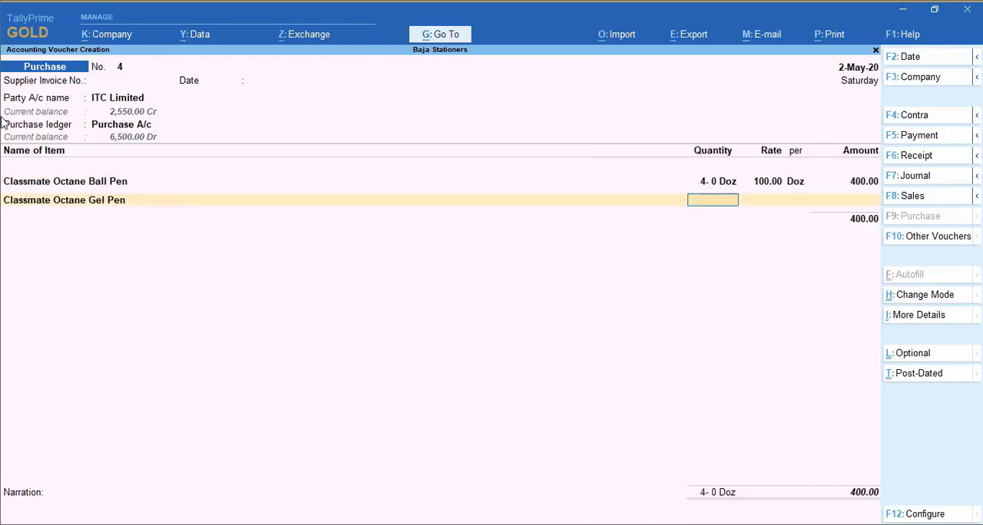
type("3")
key("Return")
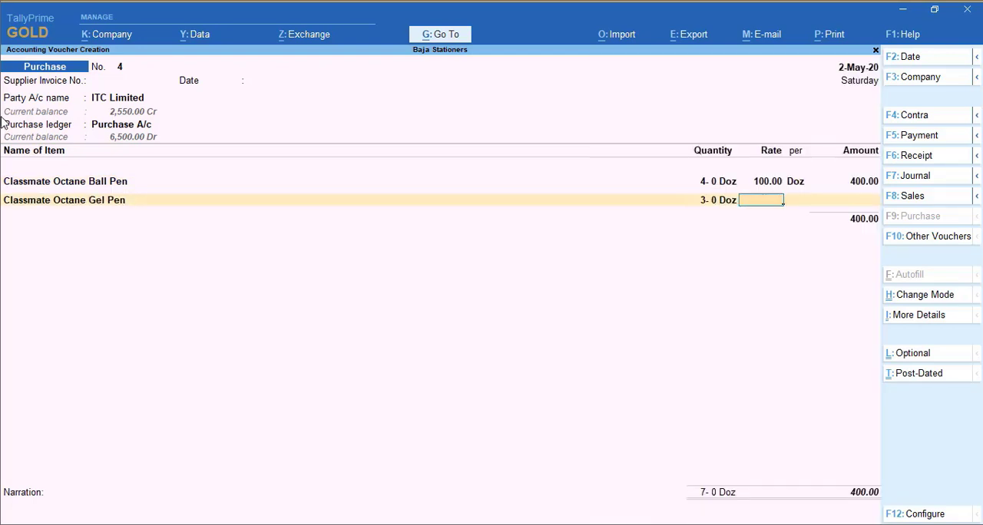
type("110")
key("Return")
key("Return")
key("Return")
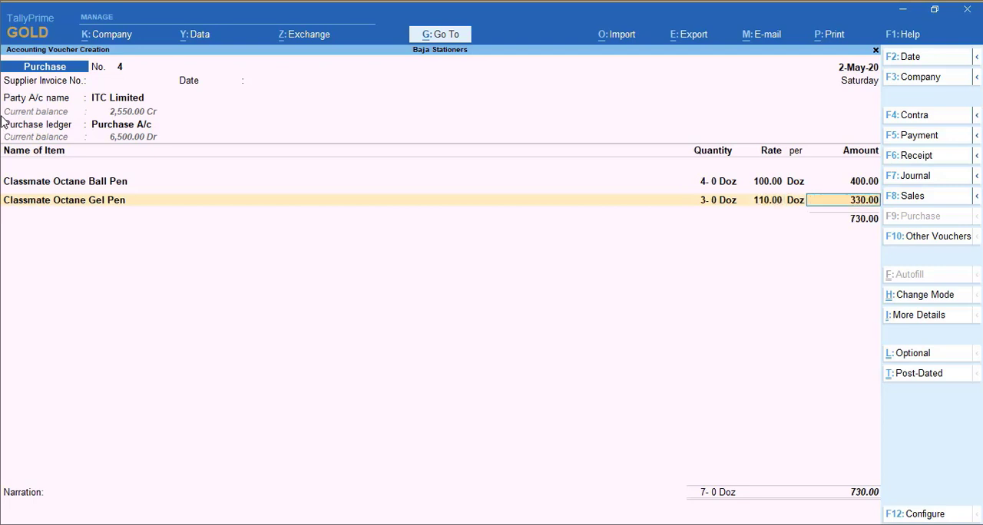
key("Return")
key("Return")
key("Return")
key("Return")
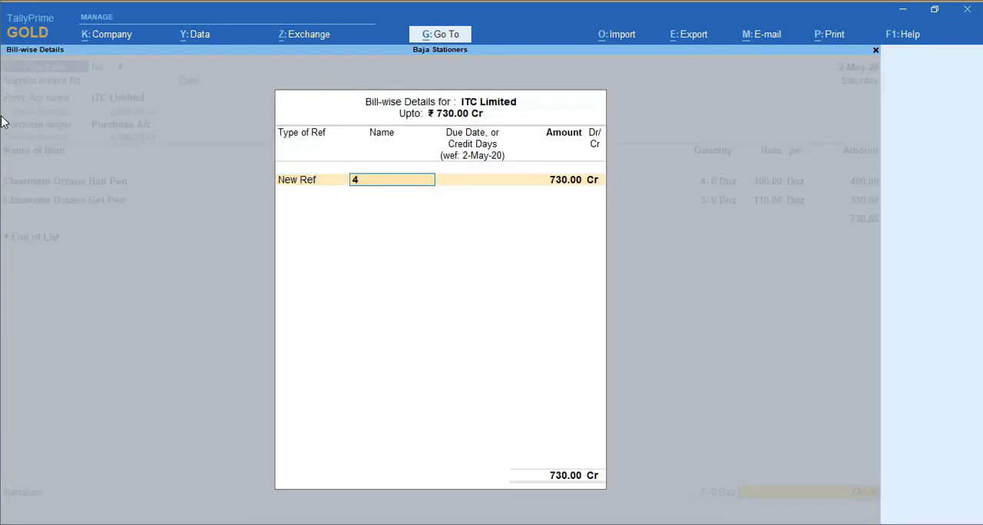
End the item list, accept the bill-wise New Ref 4 for ITC Limited, and save the fourth purchase voucher without a narration
key("Return")
key("Return")
key("Return")
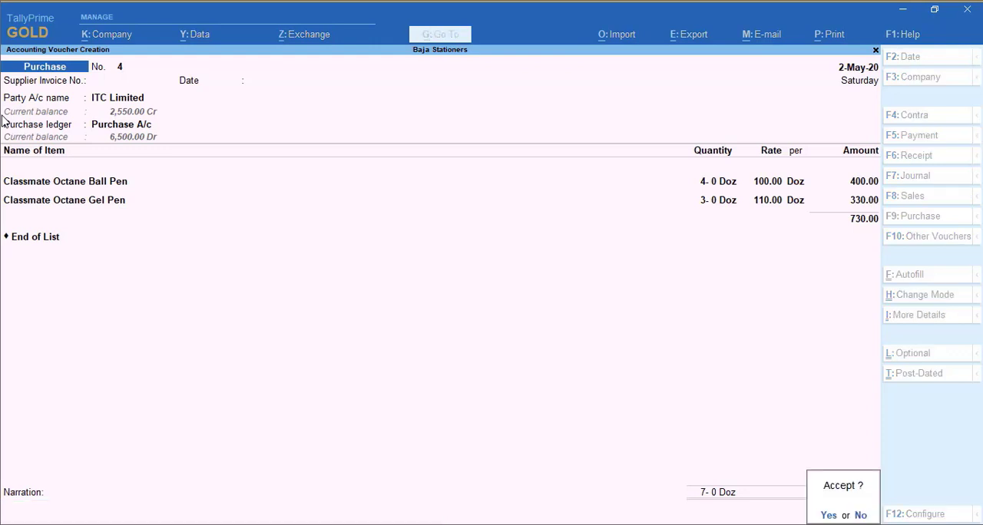
key("y")
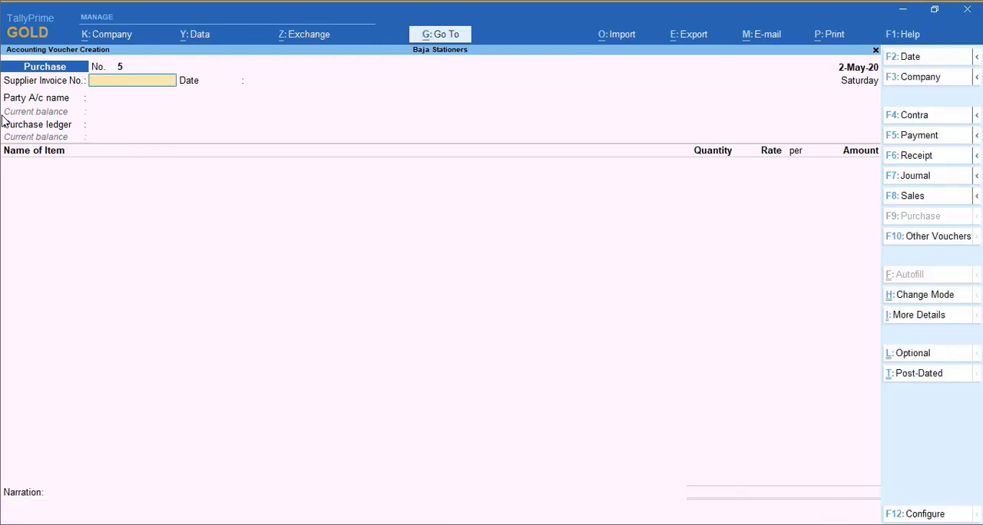
Leave voucher entry and open the Stock Summary, expanding the Stationery group to its individual items
key("Escape")
key("Down")
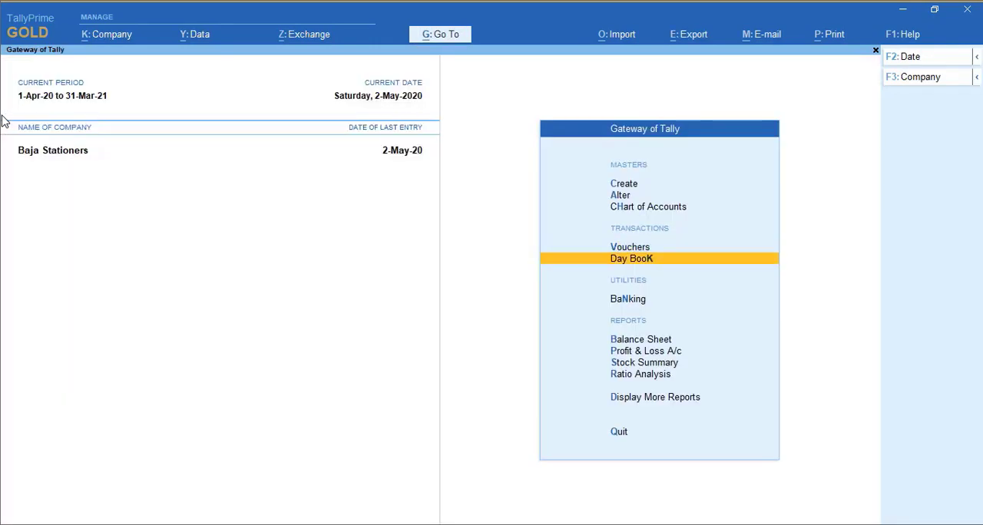
key("Down")
key("Down")
key("Down")
key("Down")
key("Return")
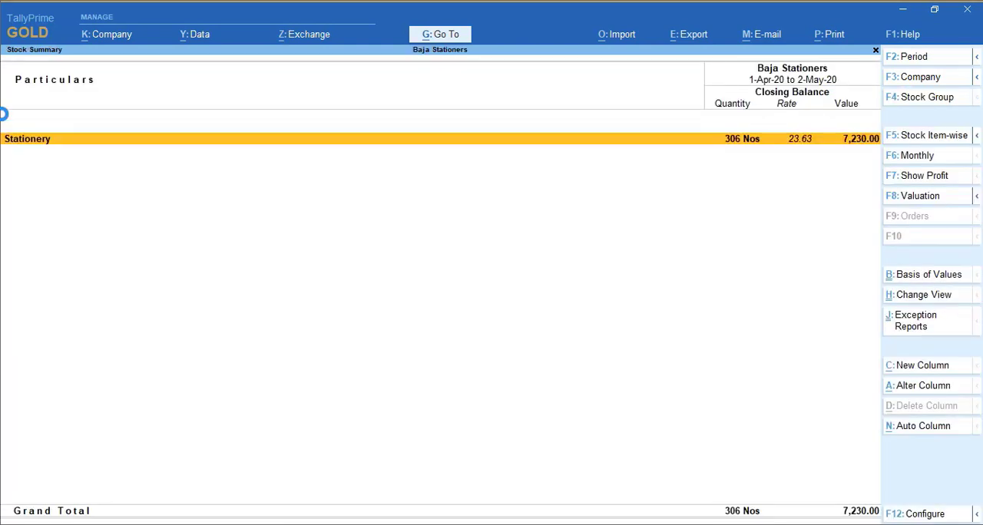
key("alt+F5")
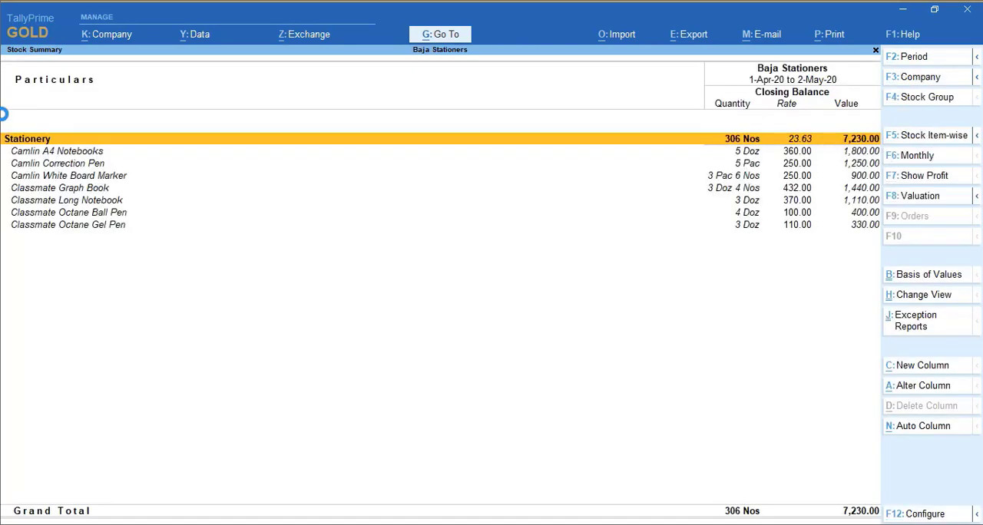
Examine the closing quantity, rate and value of each stock item under Stationery
key("Down")
key("Up")
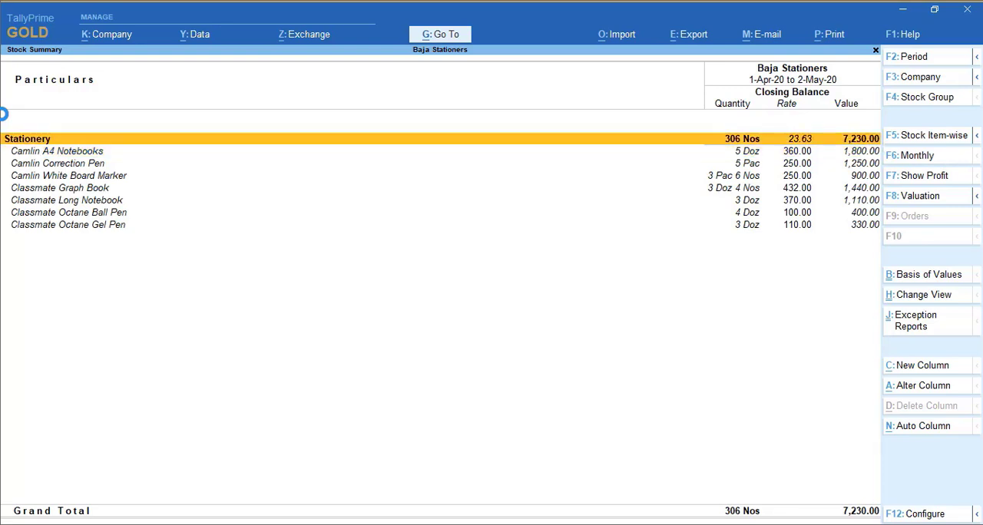
key("Down")
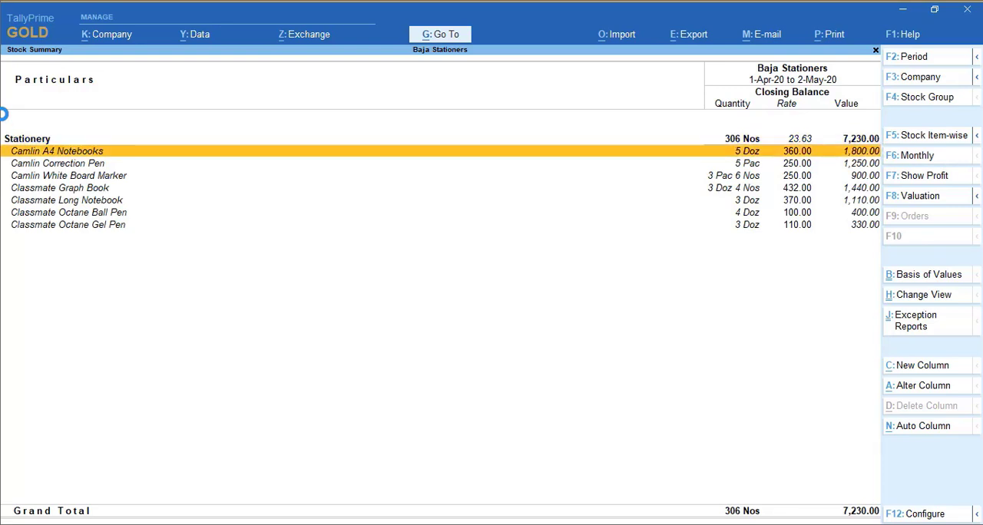
key("Down")
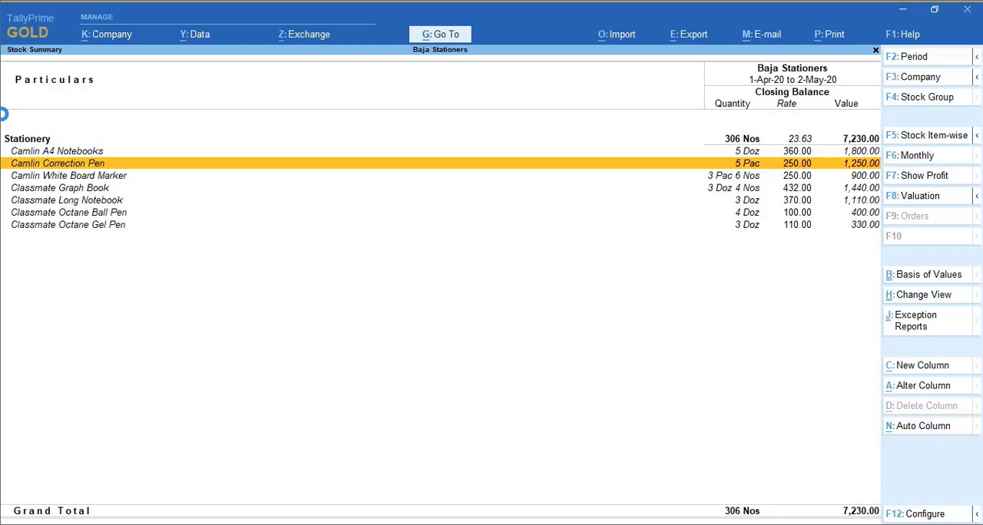
key("Down")
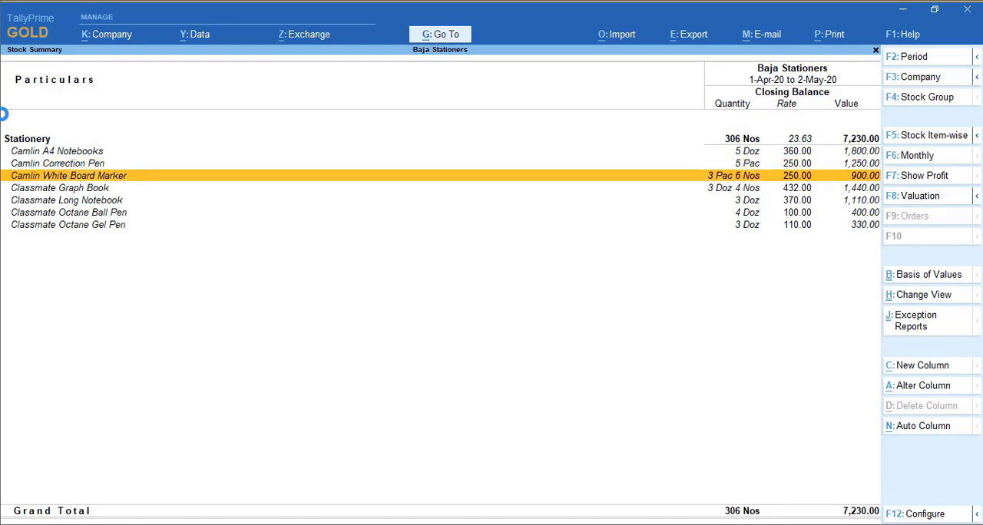
key("Down")
key("Down")
key("Down")
key("Down")
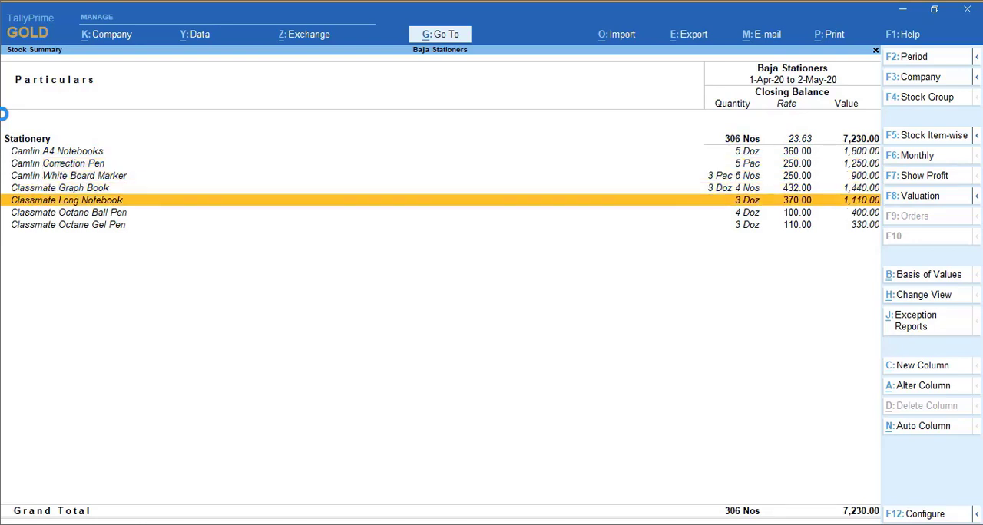
key("Up")
key("Up")
key("Up")
key("Up")
key("Up")
key("Up")
key("Up")
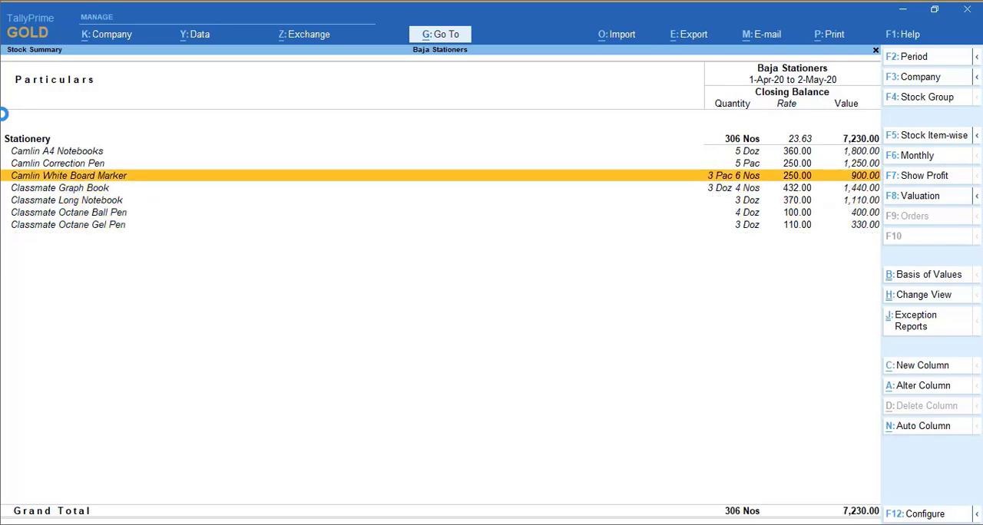
key("Down")
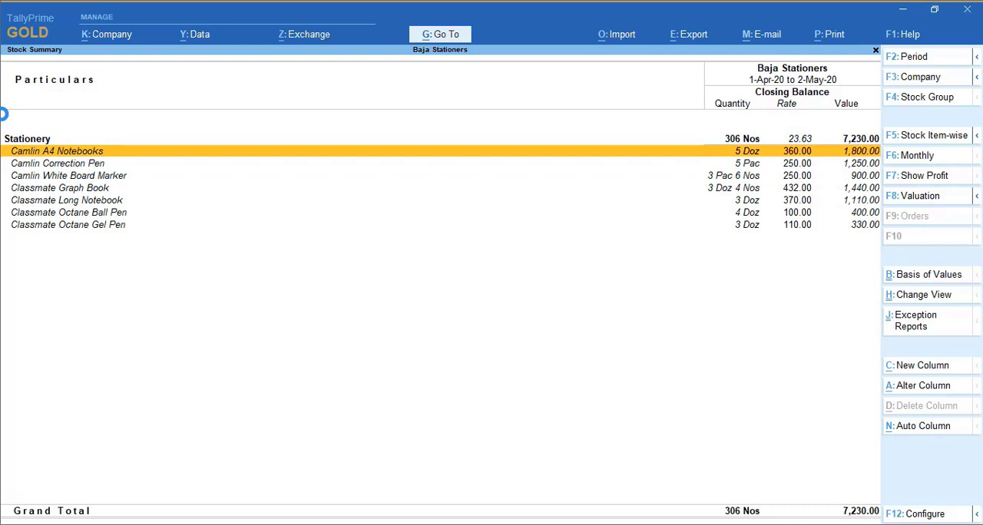
Look at the monthly summary of Camlin A4 Notebooks and leave the stock reports for the Gateway of Tally
key("Return")
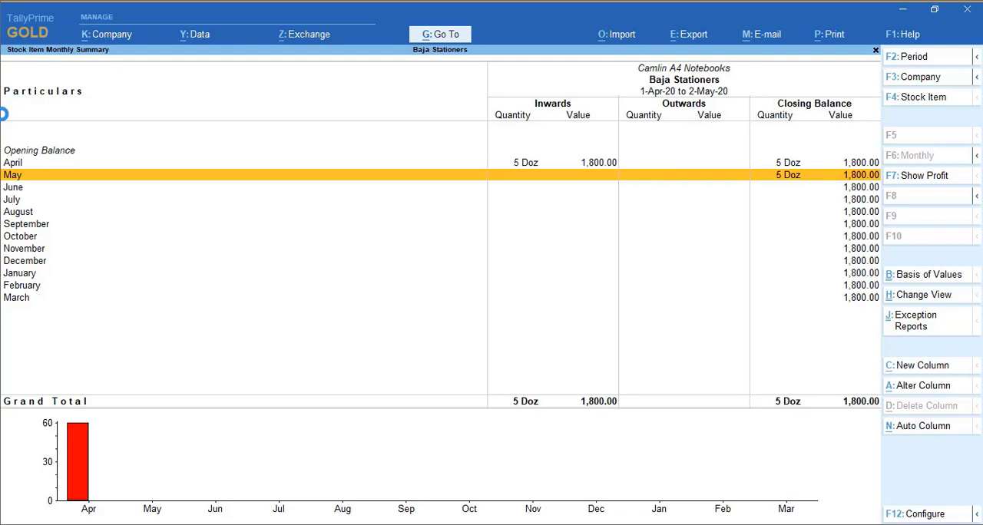
key("Escape")
key("Escape")
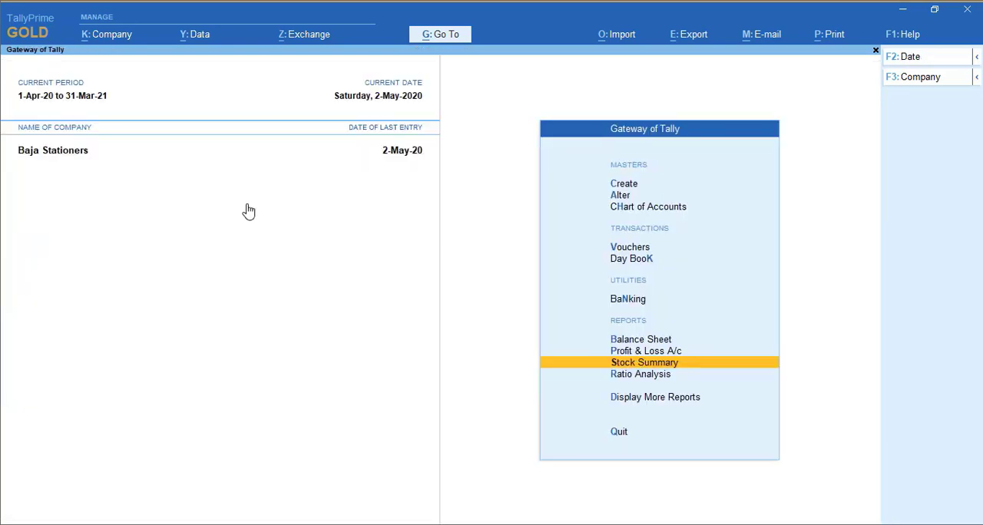
Open voucher entry and switch the voucher type from Purchase to Sales
key("Up")
key("Up")
key("Up")
key("Up")
key("Up")
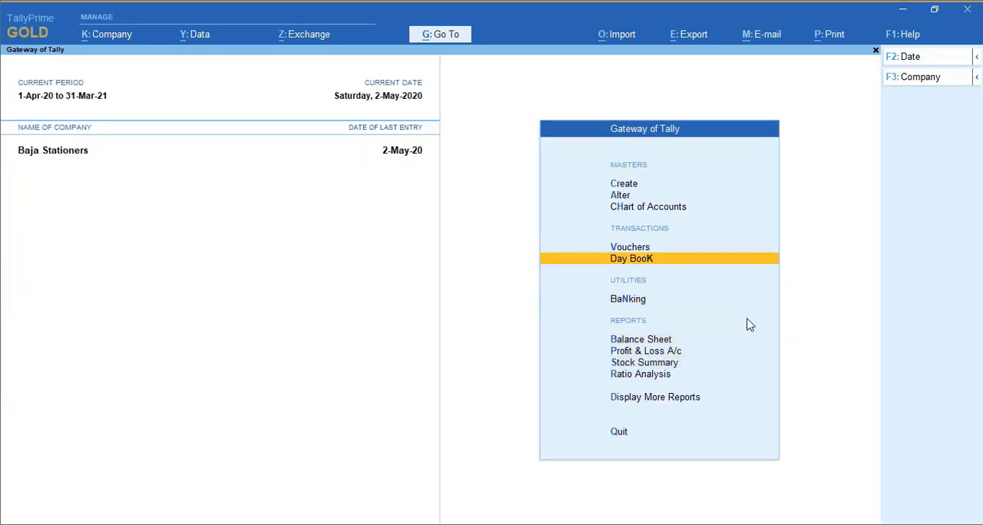
key("Return")
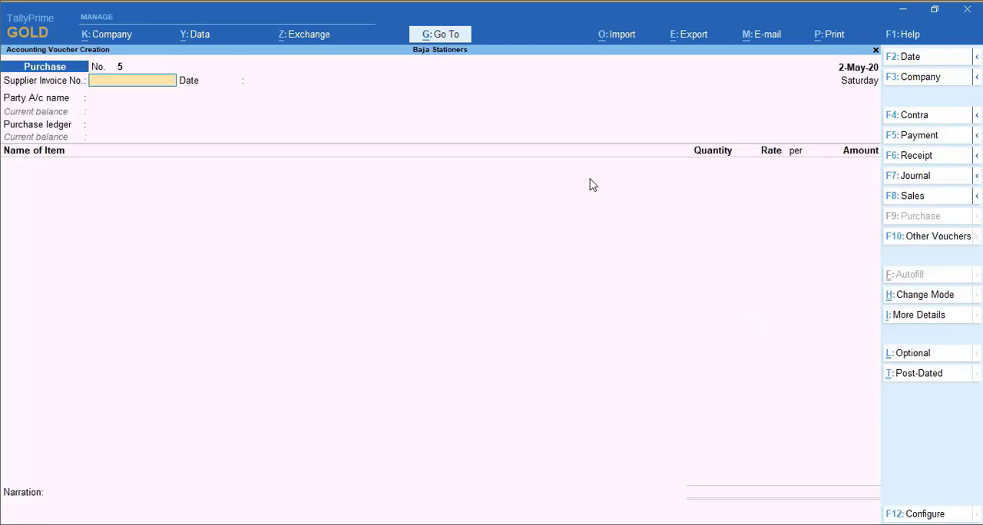
left_click(901, 202)
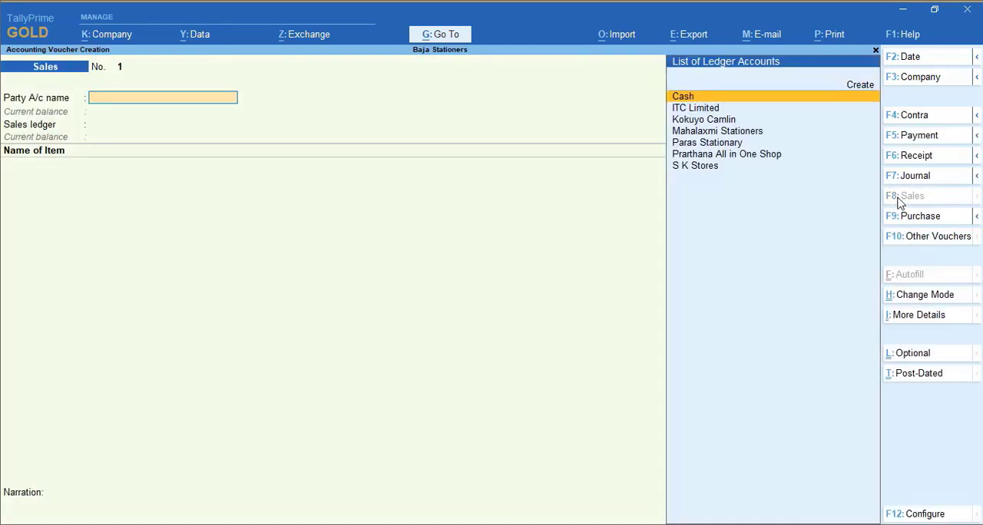
Set the sales voucher's date to 1-4, with Paras Stationary as the party and Sales A/c as the sales ledger
type("1-4")
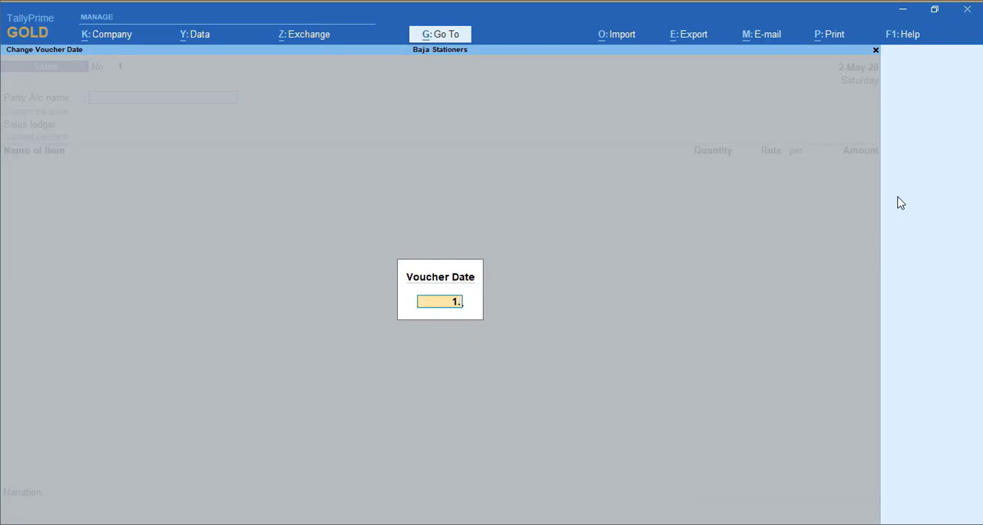
key("Return")
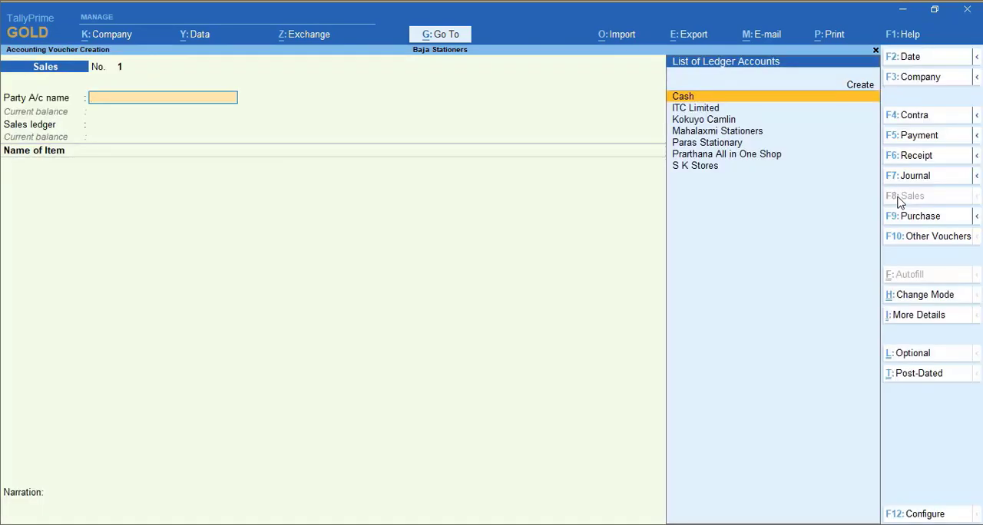
type("P")
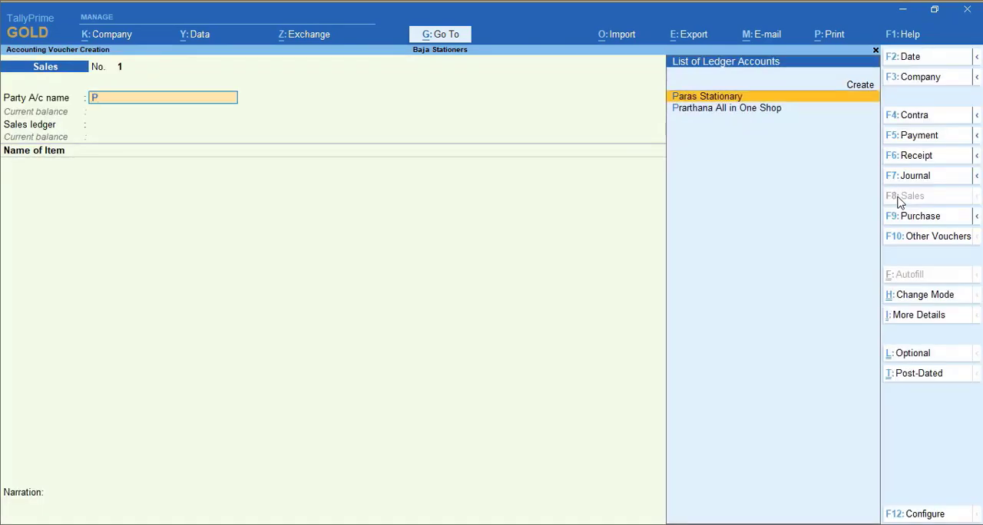
key("Return")
key("Return")
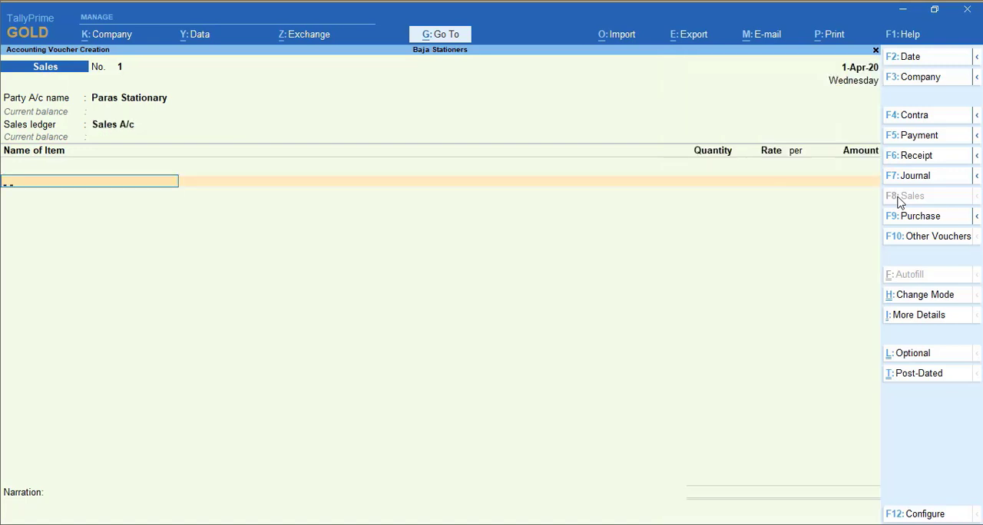
Add Camlin A4 Notebooks to the Paras Stationary sales voucher with a quantity of 2 Doz at a rate of 420 per Doz
type("A4")
key("Return")
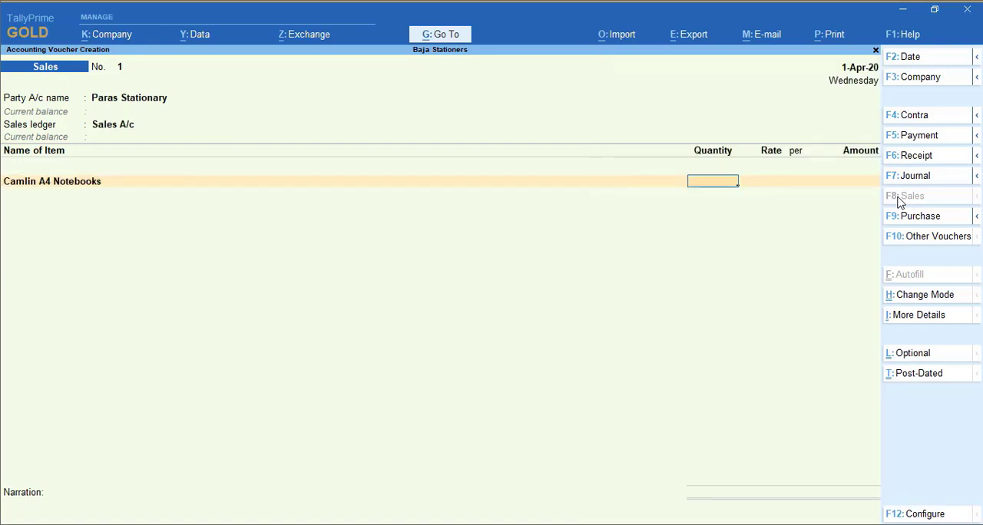
type("2")
key("Return")
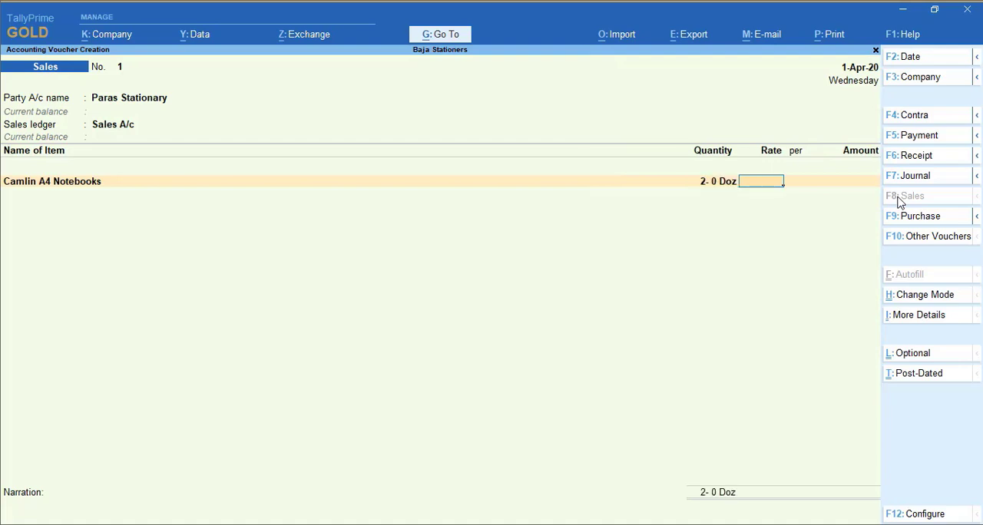
type("420")
key("Return")
key("Return")
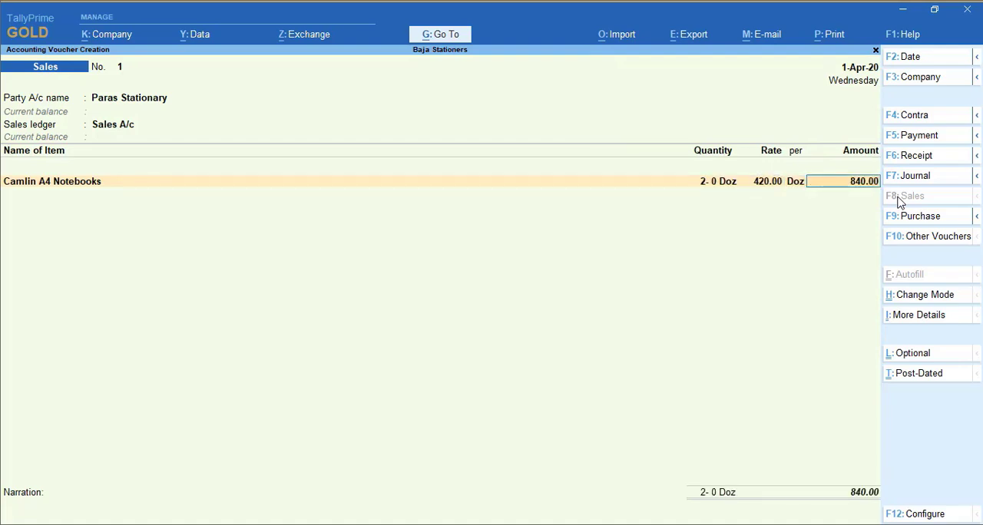
key("Return")
End the item list, accept the bill-wise New Ref 1 for Paras Stationary, and save the sales voucher without a narration
key("Return")
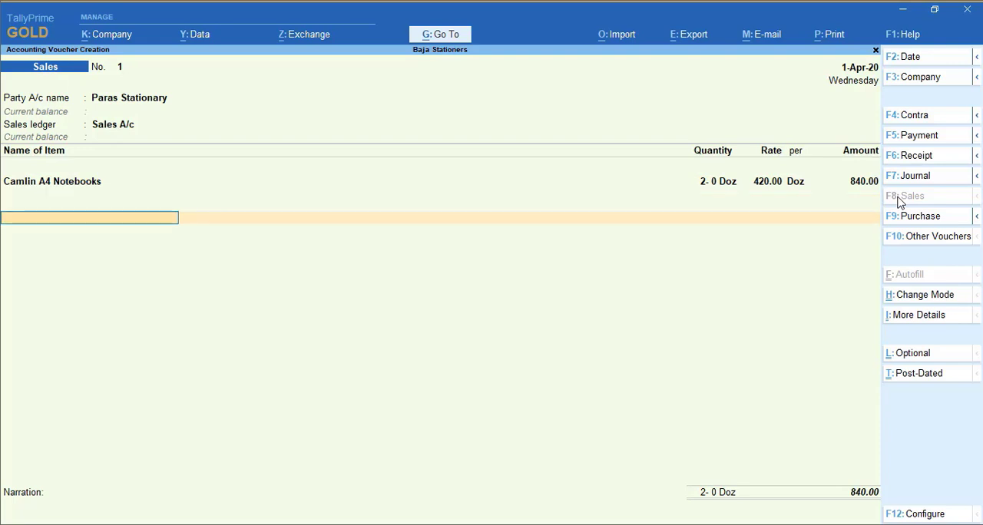
key("Return")
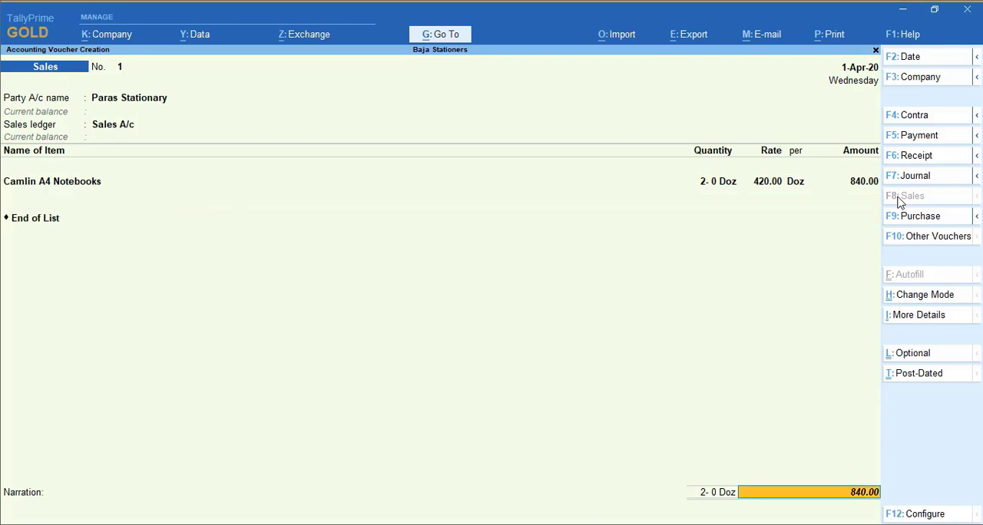
key("Return")
key("Return")
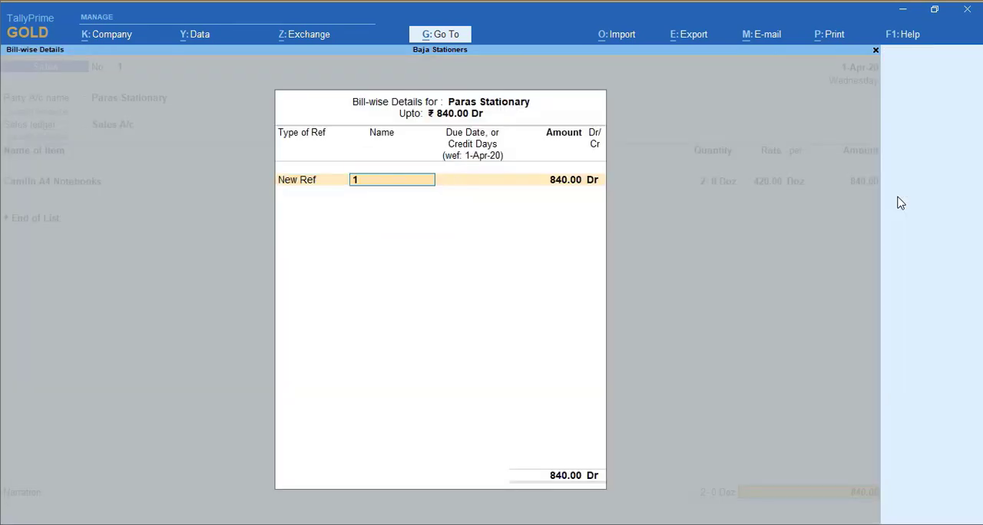
key("Return")
key("Return")
key("Return")
key("Return")
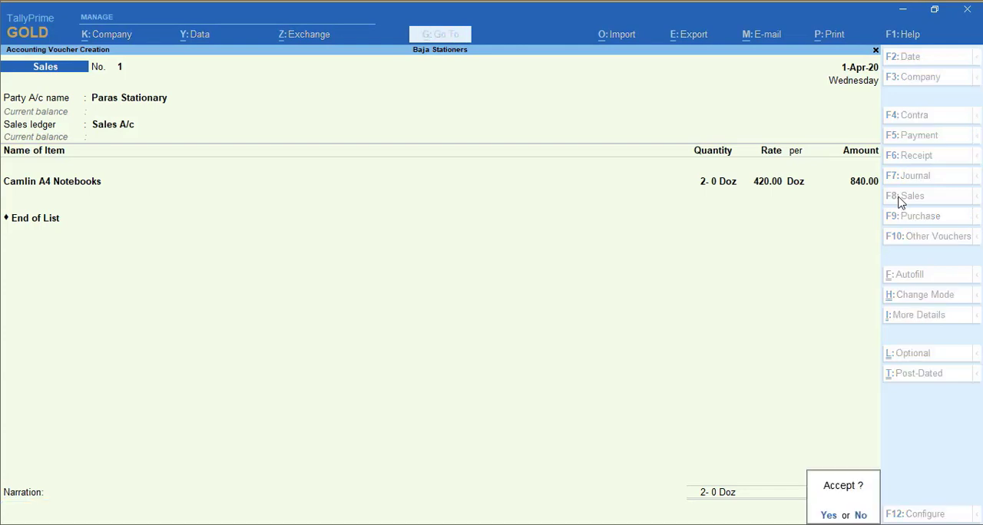
key("Return")
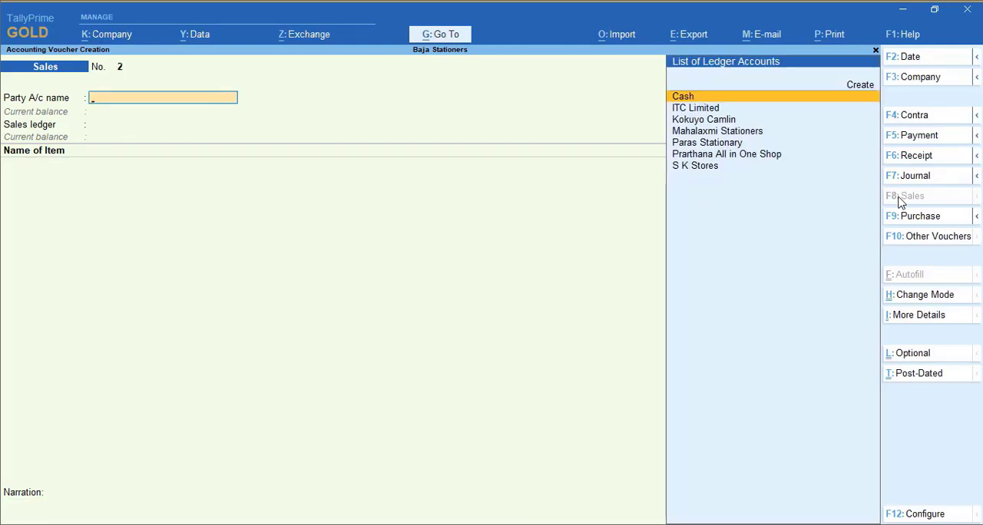
Date the second sales voucher 2-Apr-20, with Mahalaxmi Stationers as the party and Sales A/c as the sales ledger
key("F2")
key("Return")
type("Ma")
key("Return")
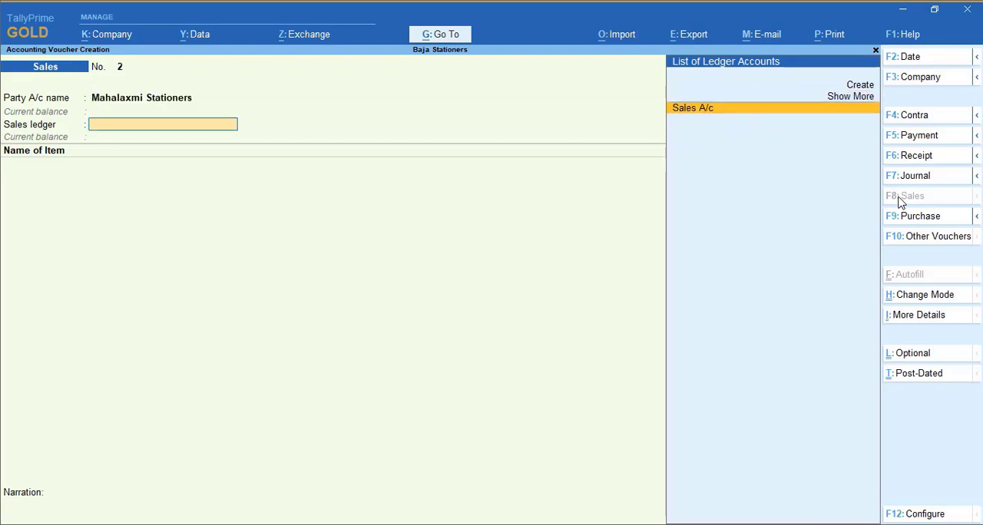
key("Return")
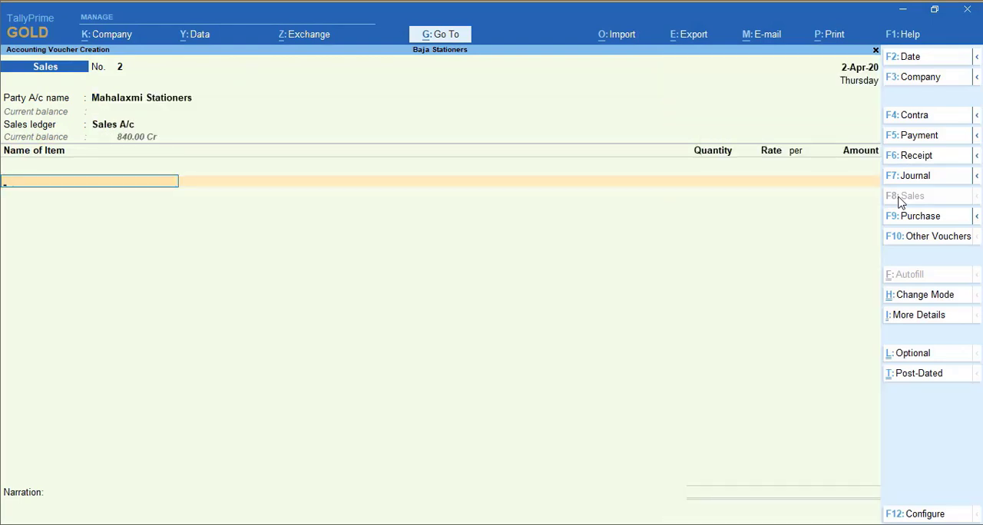
Add 15 nos of Camlin A4 Notebooks to the Mahalaxmi Stationers sales voucher, keeping the rate of 420 per Doz
type("A4")
key("Return")
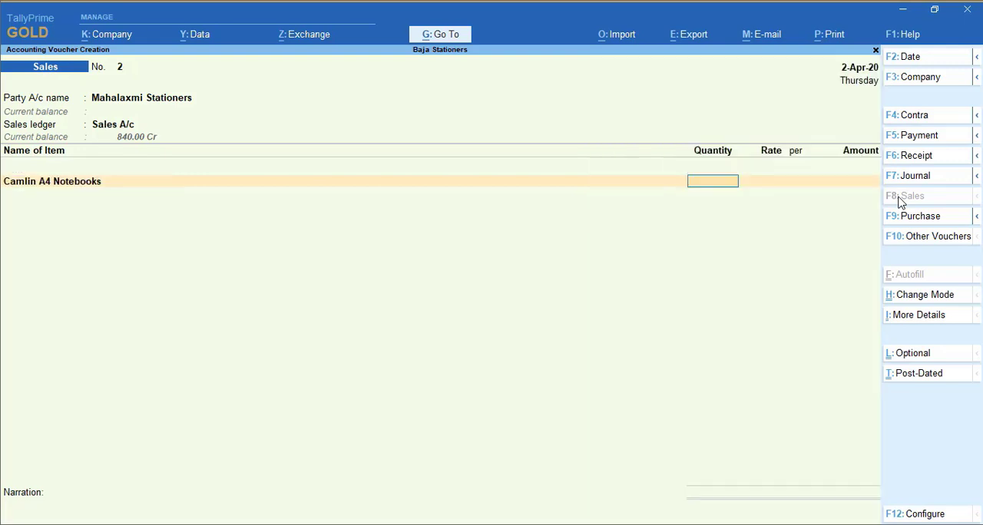
type("15 nos")
key("Return")
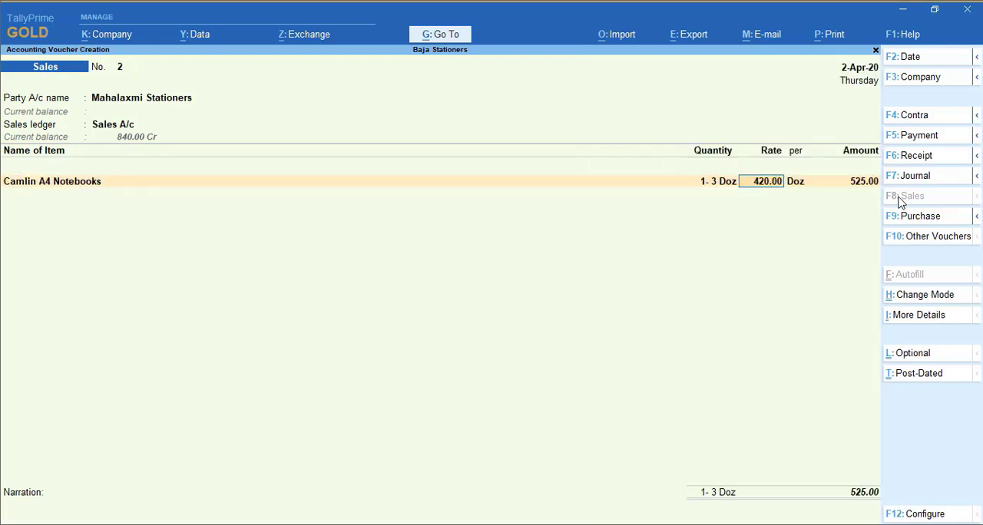
key("Return")
key("Return")
key("Return")
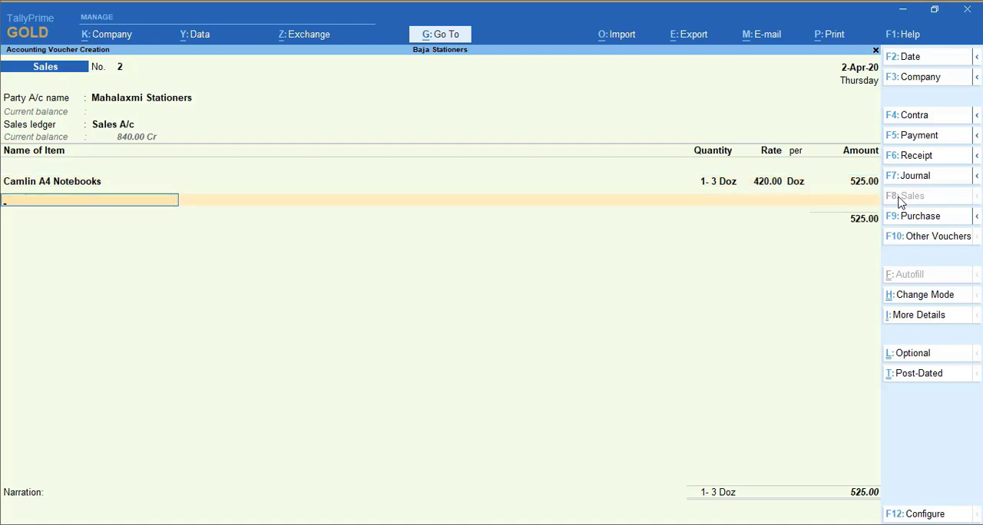
Add 16 nos of Classmate Long Notebook to the Mahalaxmi Stationers sales voucher at a rate of 450 per Doz
type("lon")
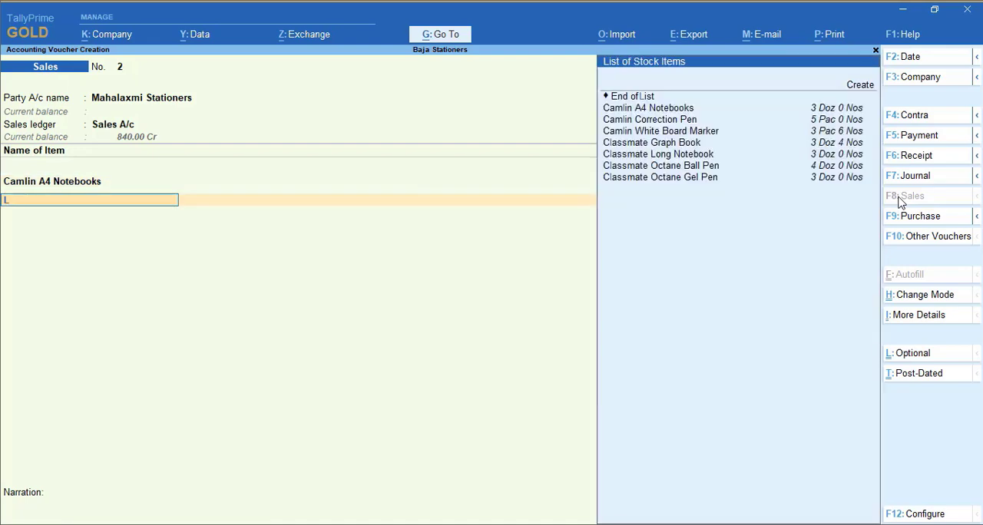
key("Return")
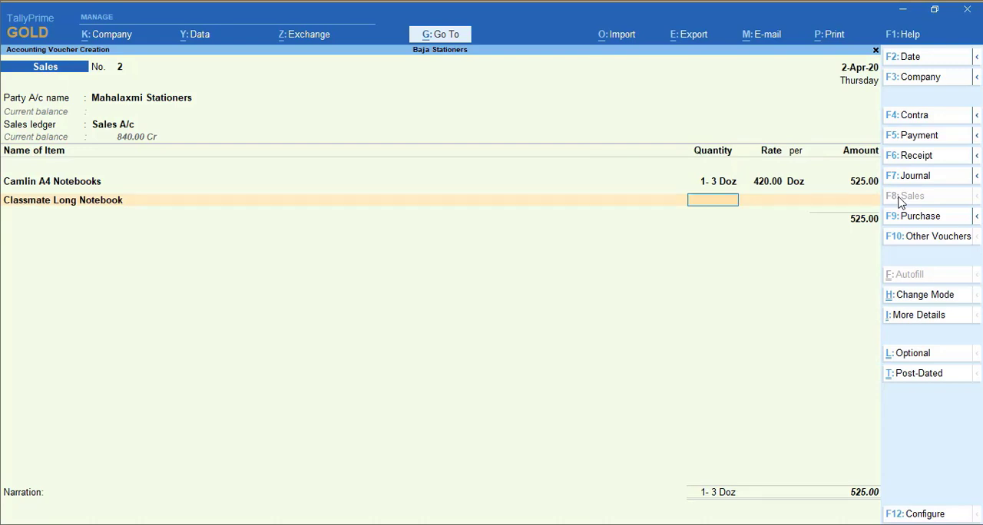
type("16 nos")
key("Return")
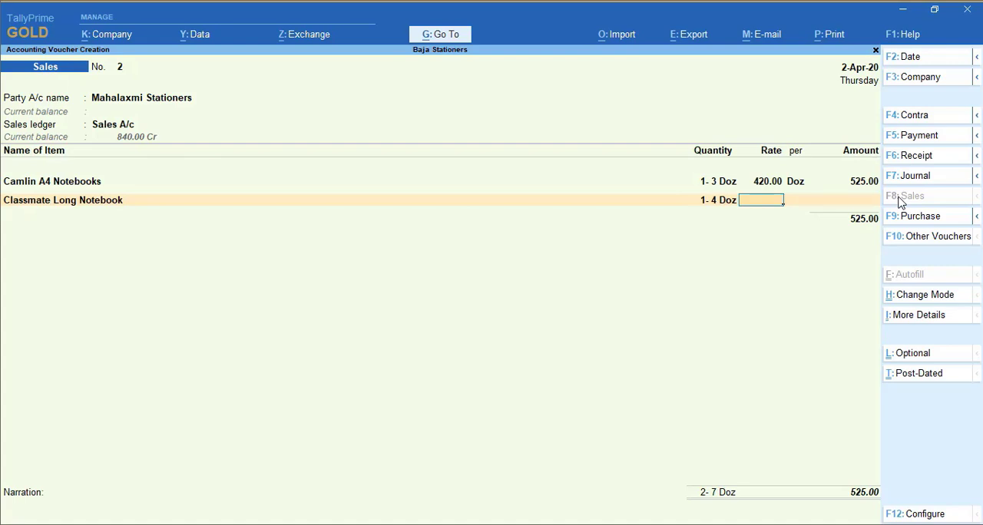
type("450")
key("Return")
key("Return")
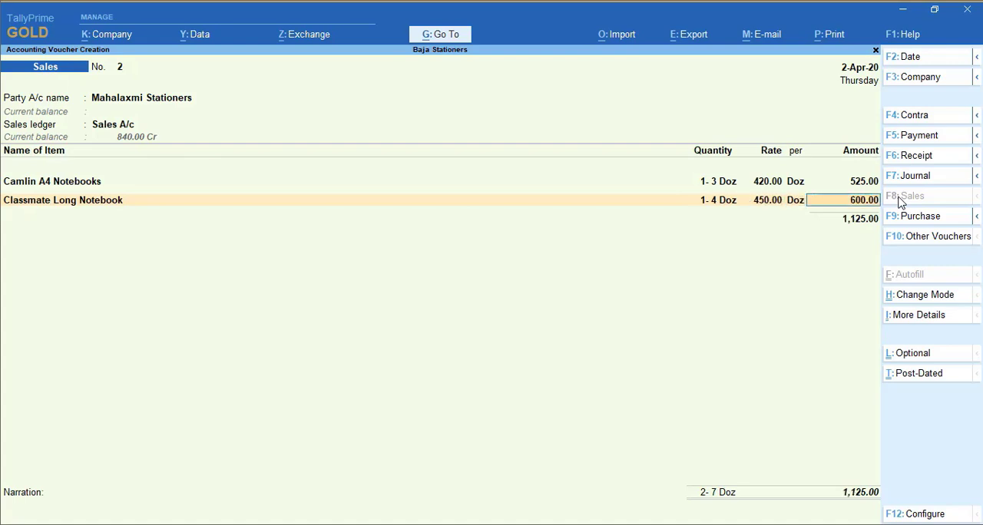
key("Return")
End the item list, accept the bill-wise New Ref 2 for Mahalaxmi Stationers, and save the second sales voucher without a narration
key("Return")
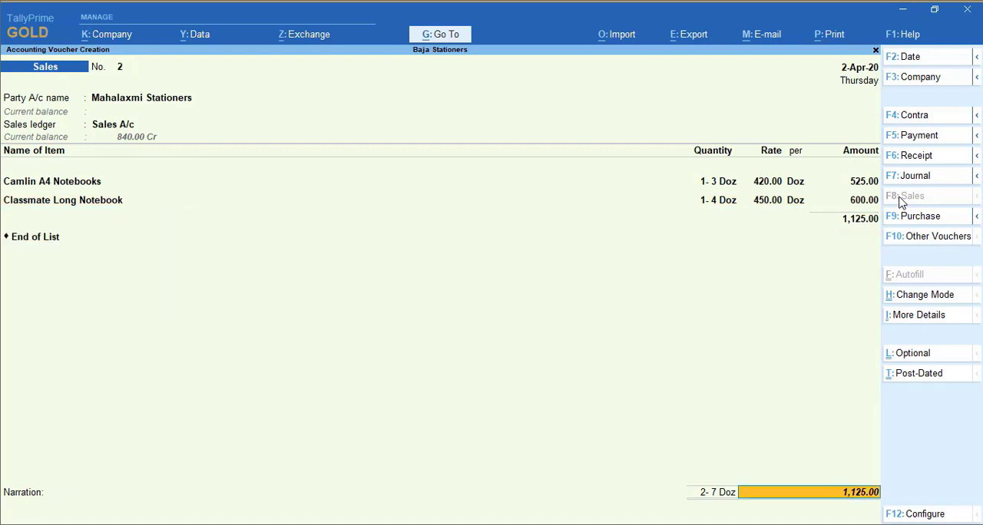
key("Return")
key("Return")
key("Return")
key("Return")
key("Return")
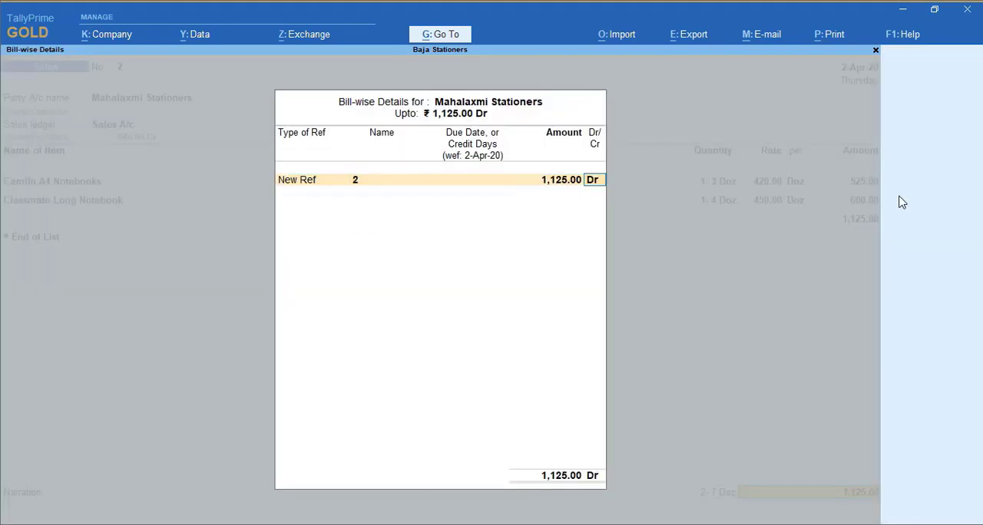
key("Return")
key("Return")
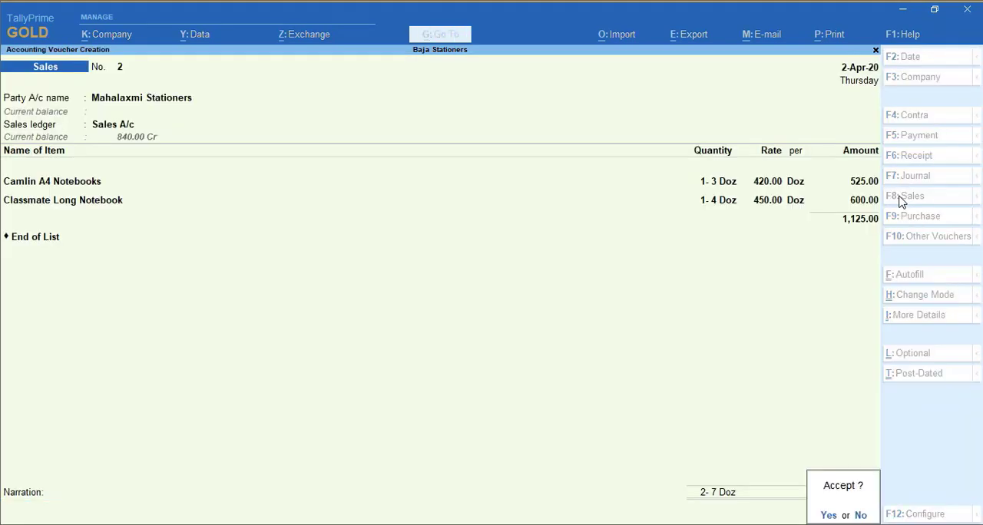
key("Return")
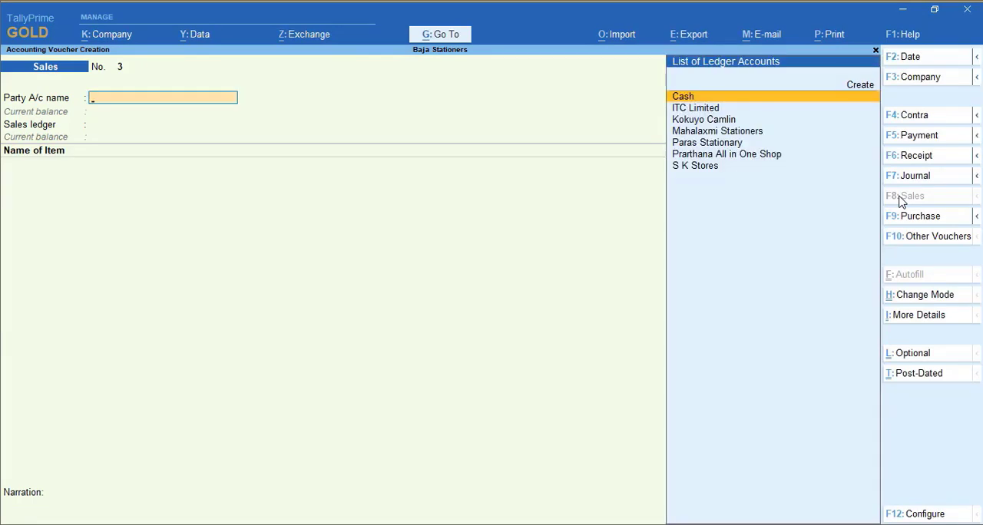
Start the third sales voucher with Cash as party and Sales A/c as ledger, adding 1 Doz of Classmate Graph Book at 485 per Doz
key("Return")
key("Return")
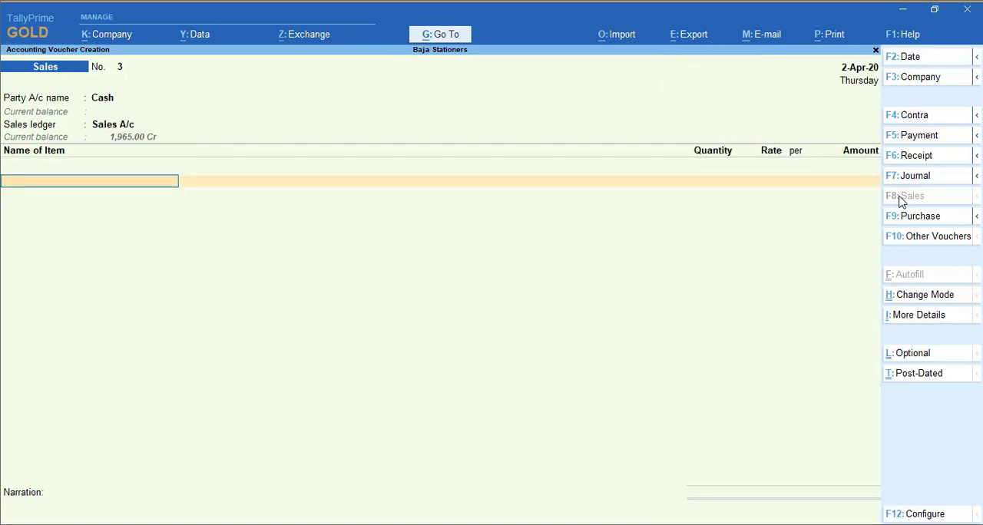
type("Gr")
key("Return")
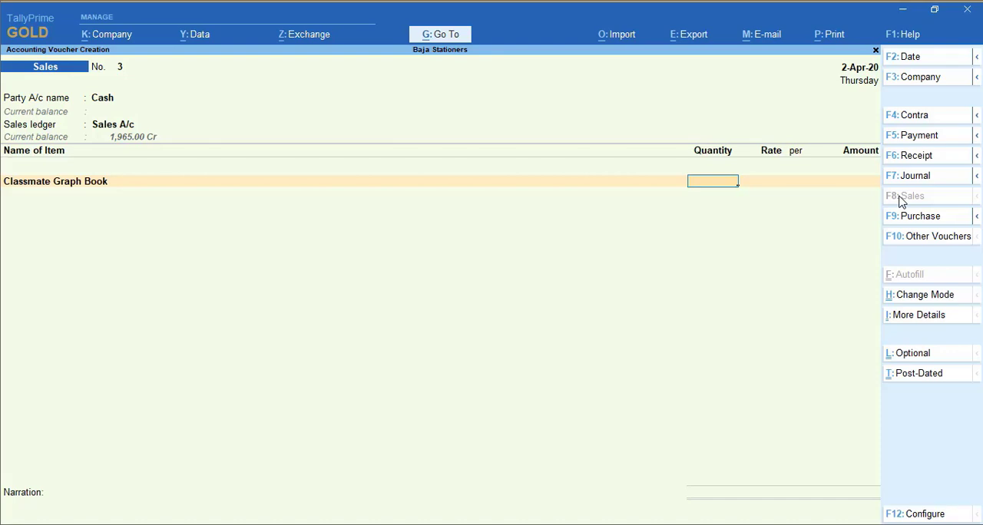
type("1")
key("Return")
type("485")
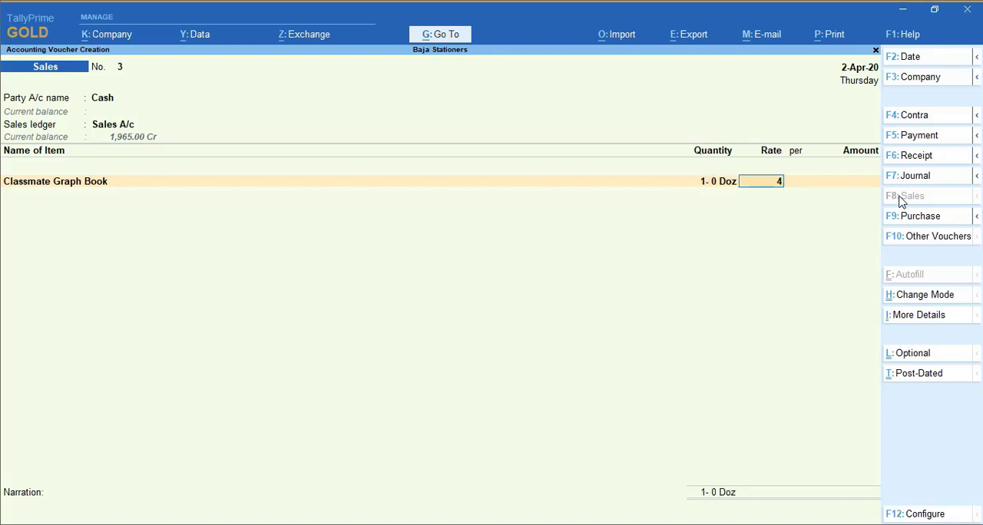
key("Return")
key("Return")
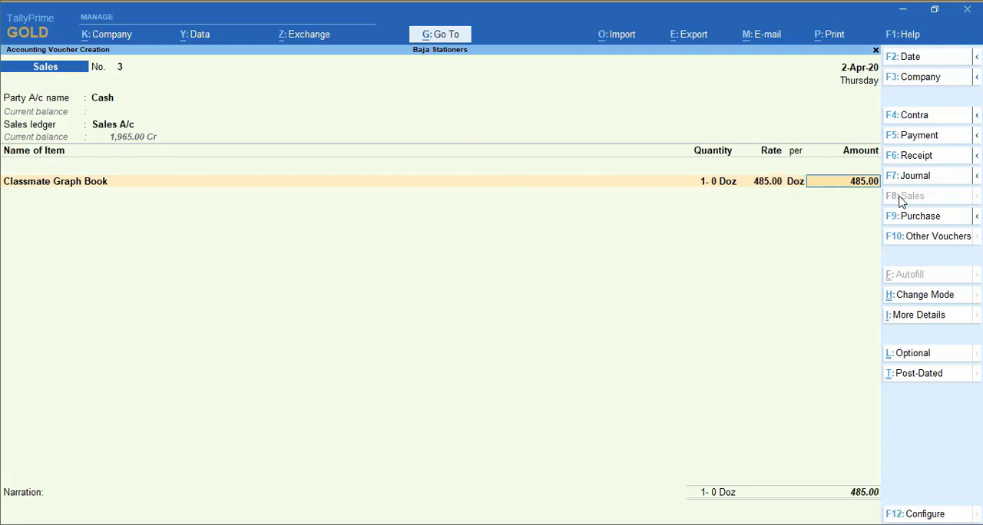
key("Return")
Add 1 Doz of Classmate Long Notebook at 450 per Doz to the Cash sales voucher and save it without a narration
type("Long")
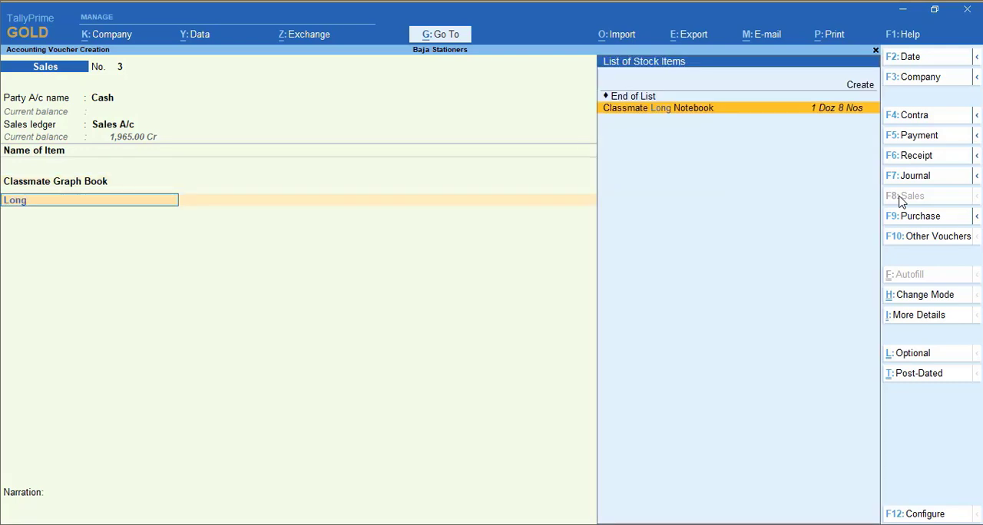
key("Return")
type("1")
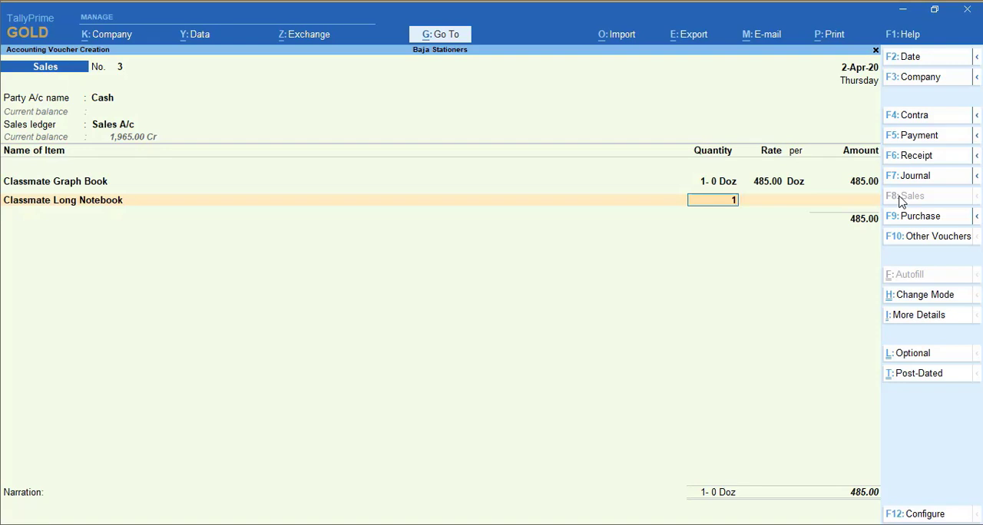
key("Return")
type("450")
key("Return")
key("Return")
key("Return")
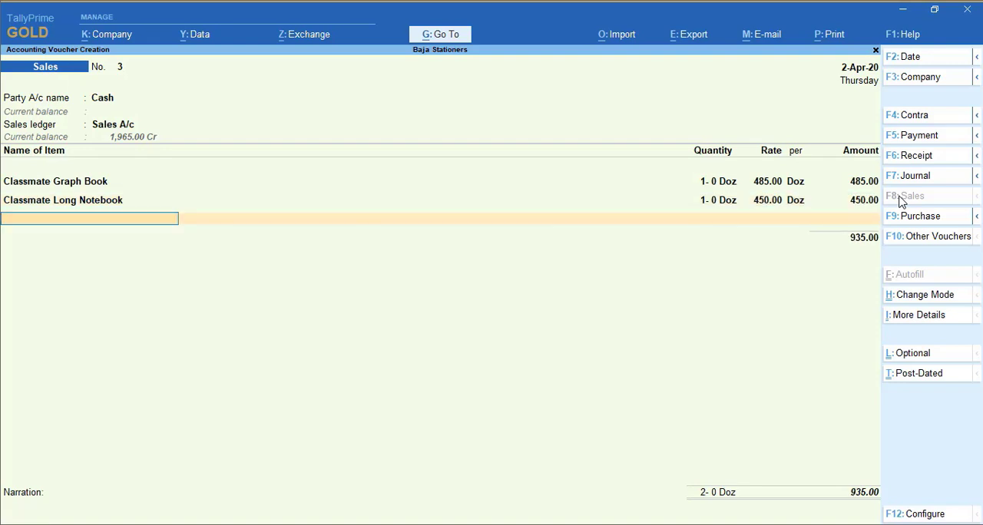
key("Return")
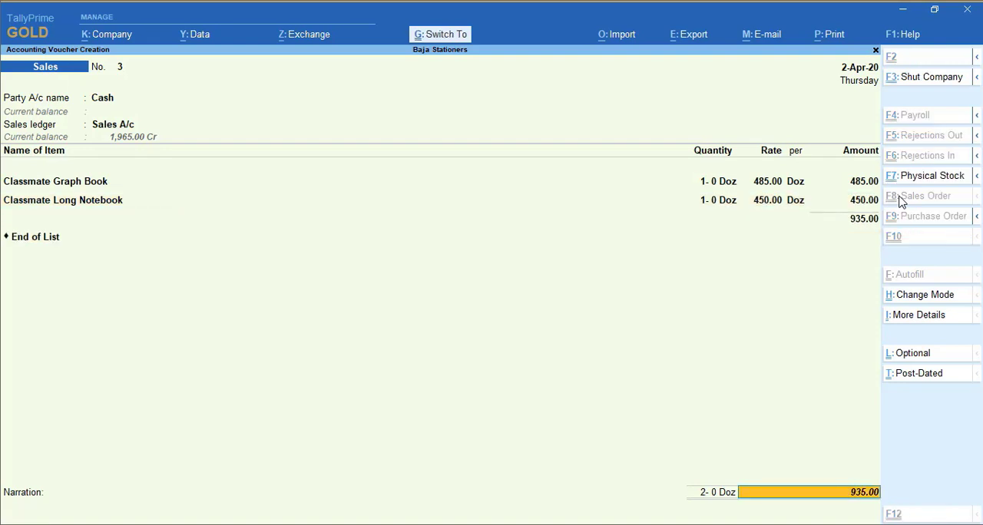
key("ctrl+a")
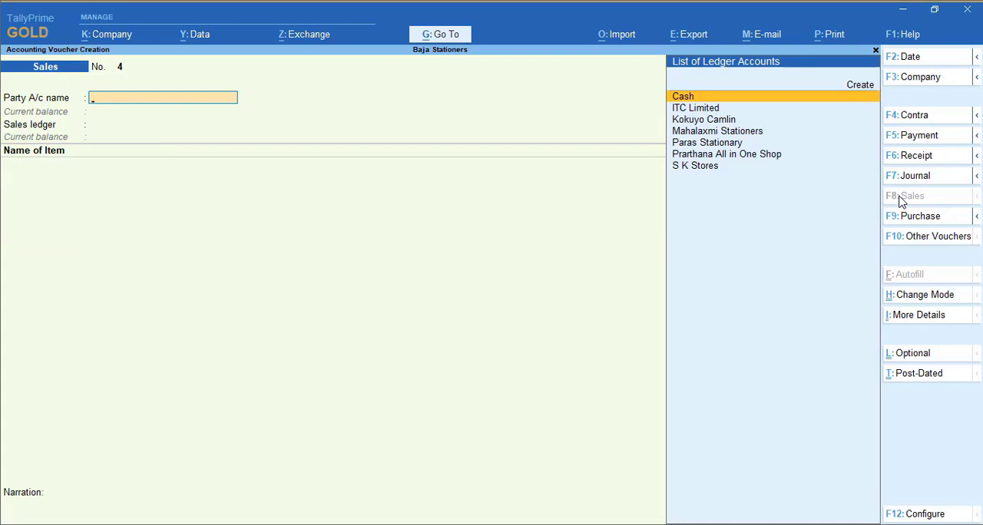
Date the fourth sales voucher 1-May-20 and set Prarthana All in One Shop as party with Sales A/c as sales ledger
key("F2")
type("1")
key("Return")
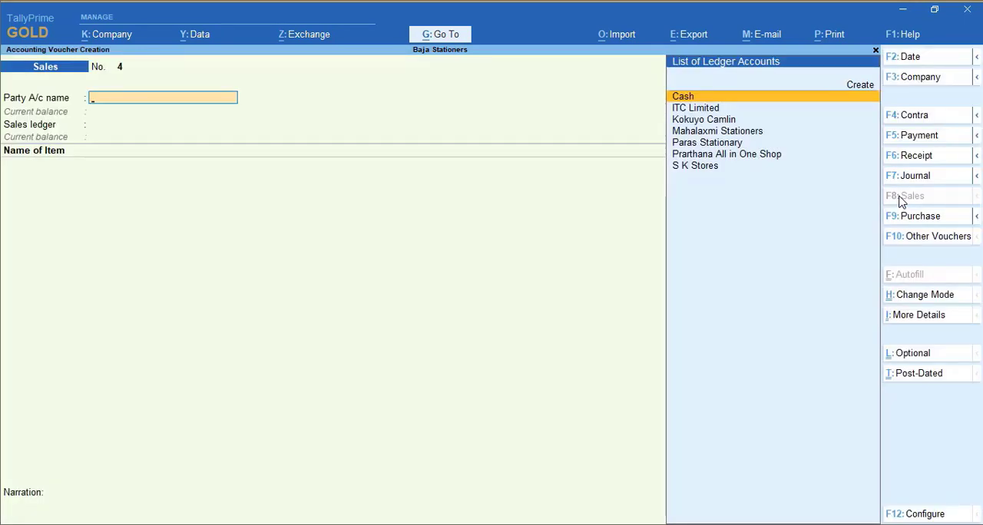
type("Pa")
key("BackSpace")
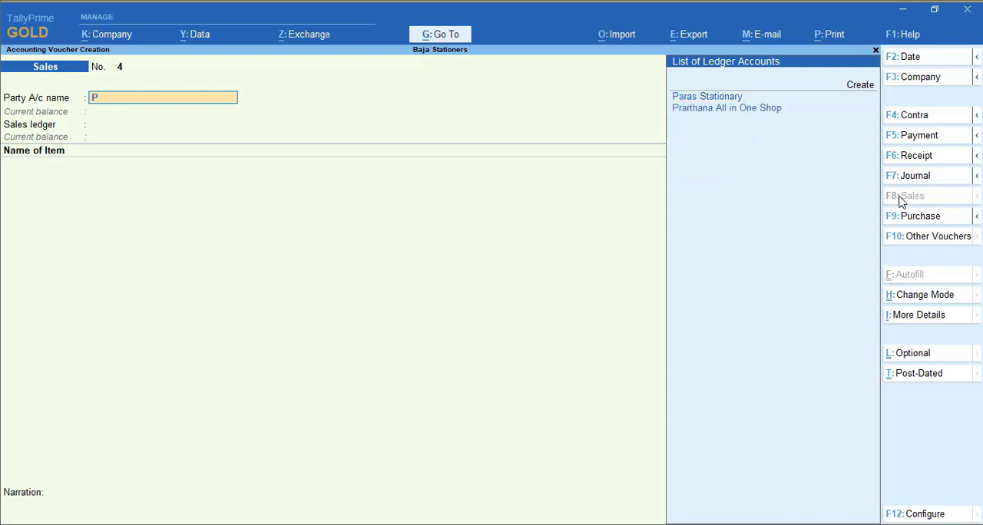
type("ra")
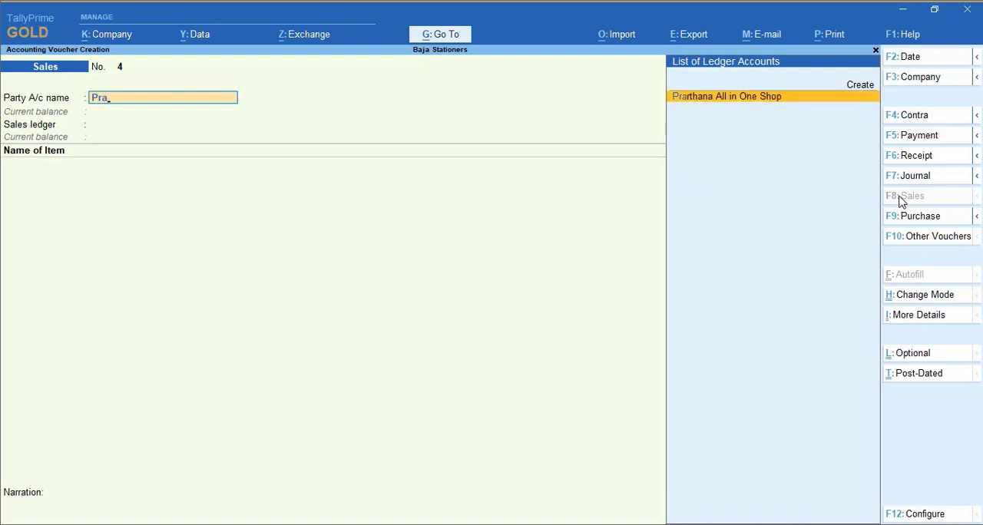
key("Return")
key("Return")
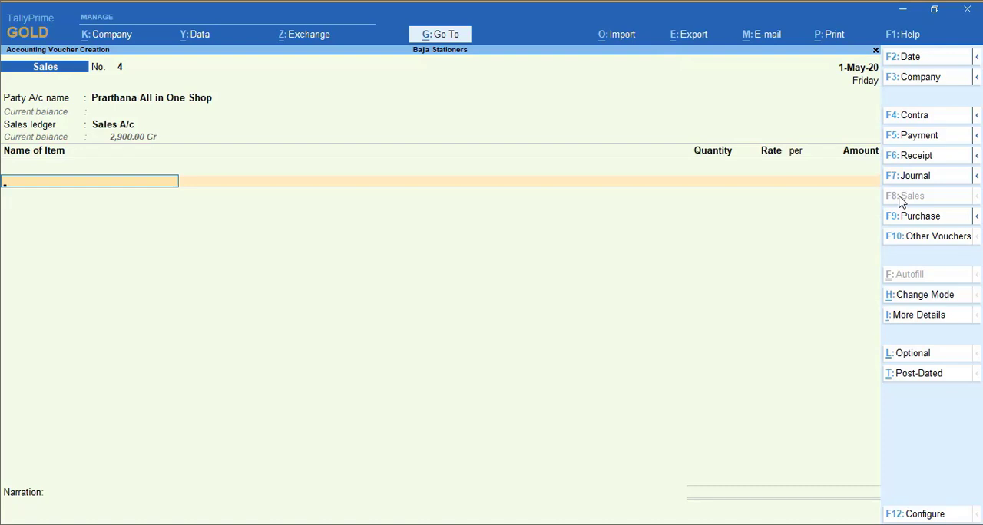
Enter Camlin A4 Notebooks in the Prarthana All in One Shop voucher with quantity 20 Doz, keeping the rate of 420 per Doz
type("A4")
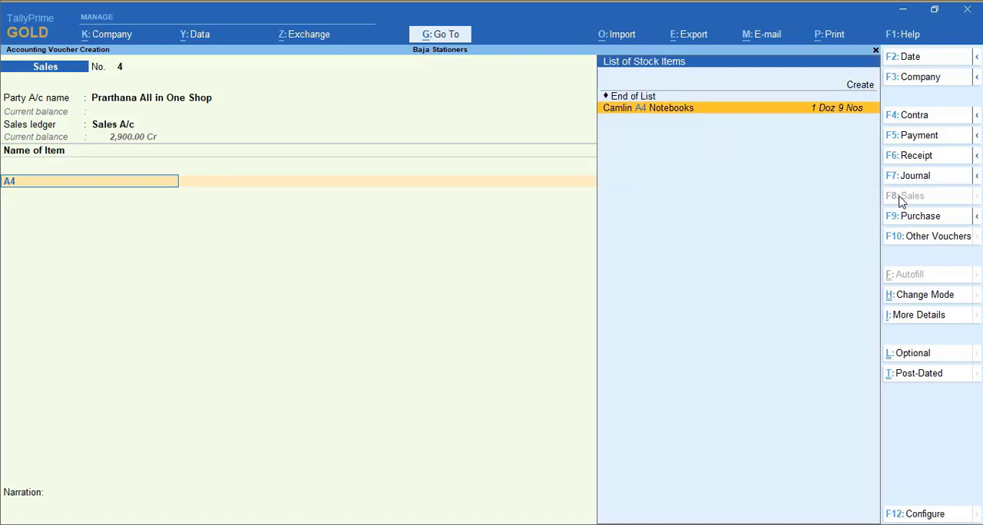
key("Return")
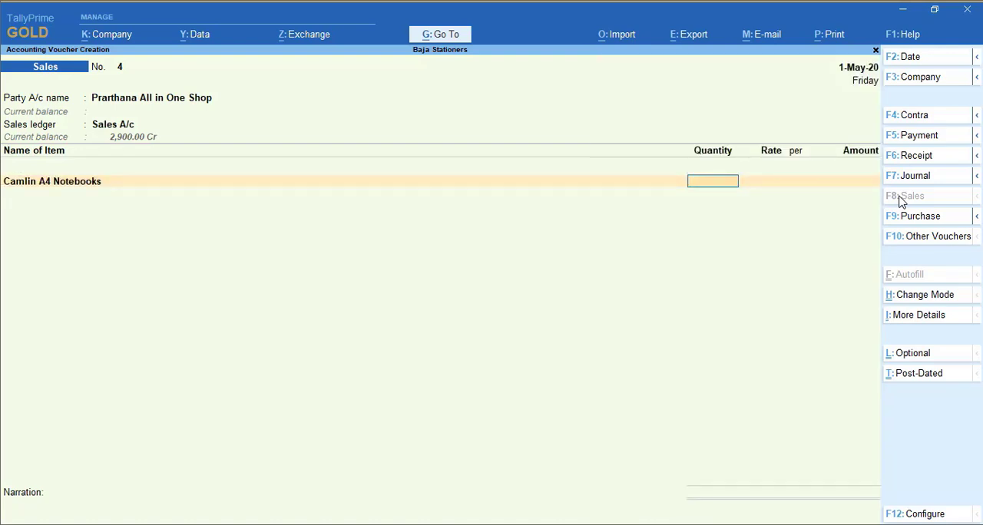
type("20")
key("Return")
key("Return")
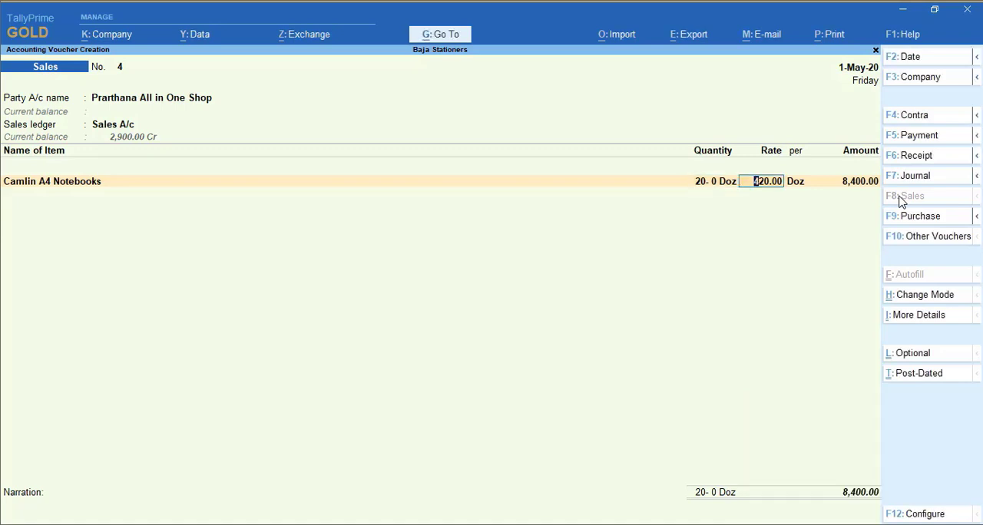
key("Return")
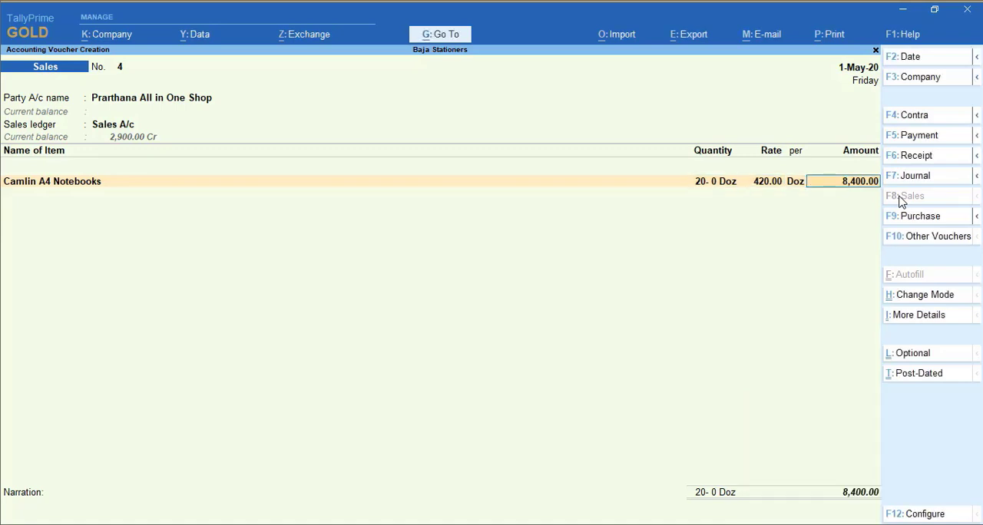
Change the Camlin A4 Notebooks quantity to 20 Nos, keep the rate of 420 per Doz, and accept the item line
key("BackSpace")
key("BackSpace")
key("BackSpace")
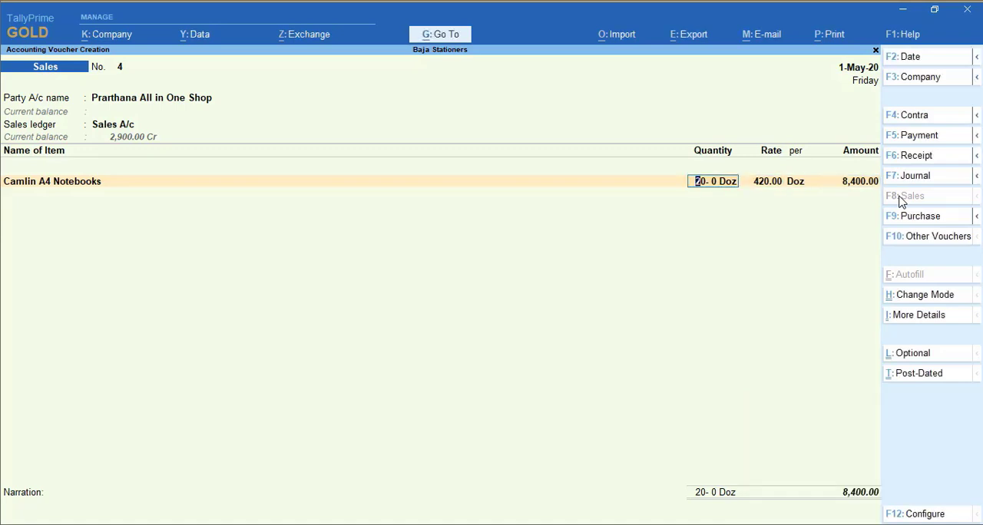
key("Return")
key("BackSpace")
key("BackSpace")
key("BackSpace")
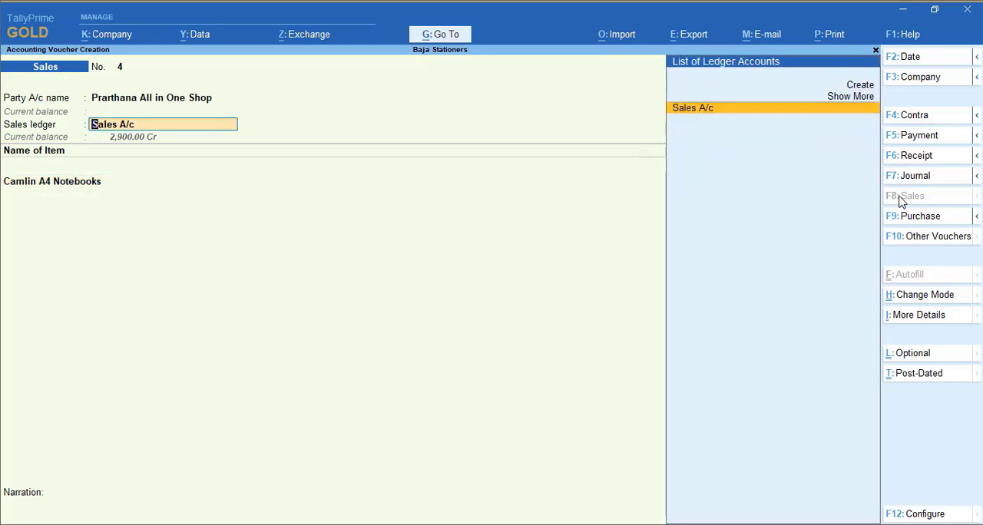
key("Return")
key("Return")
key("Return")
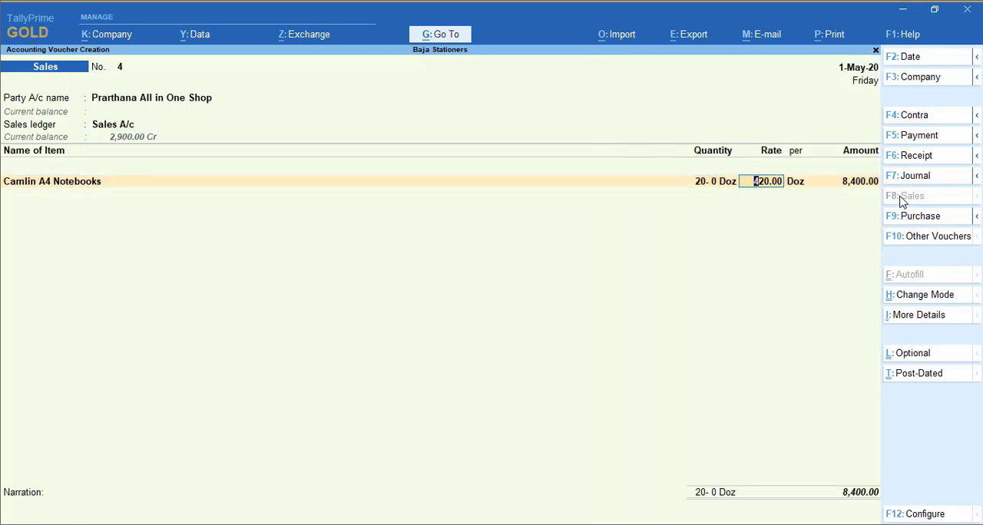
key("BackSpace")
type("20")
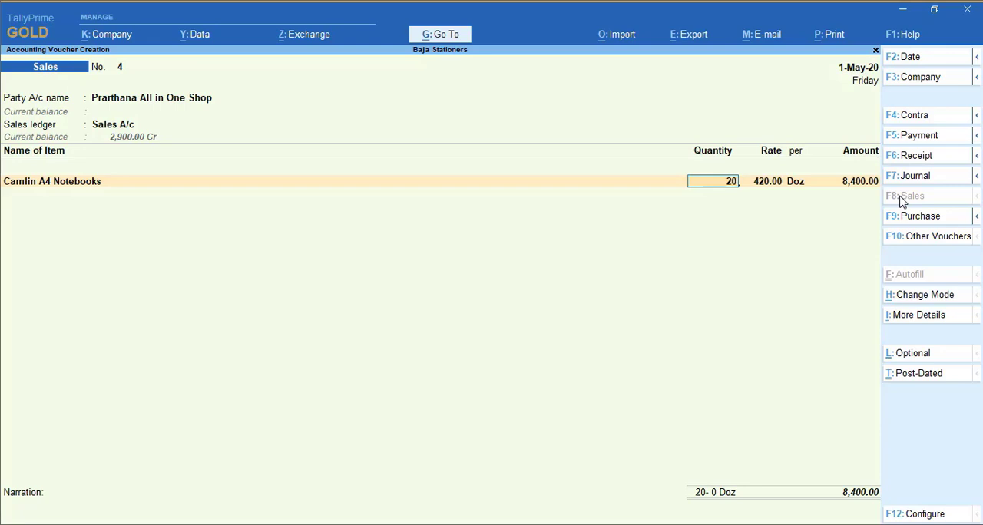
type(" Nos")
key("Return")
key("Return")
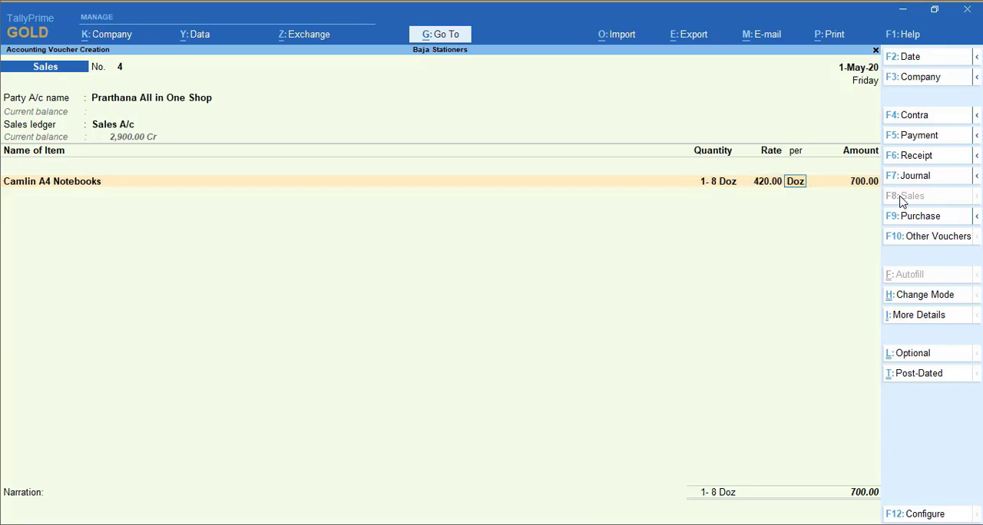
key("Return")
key("Return")
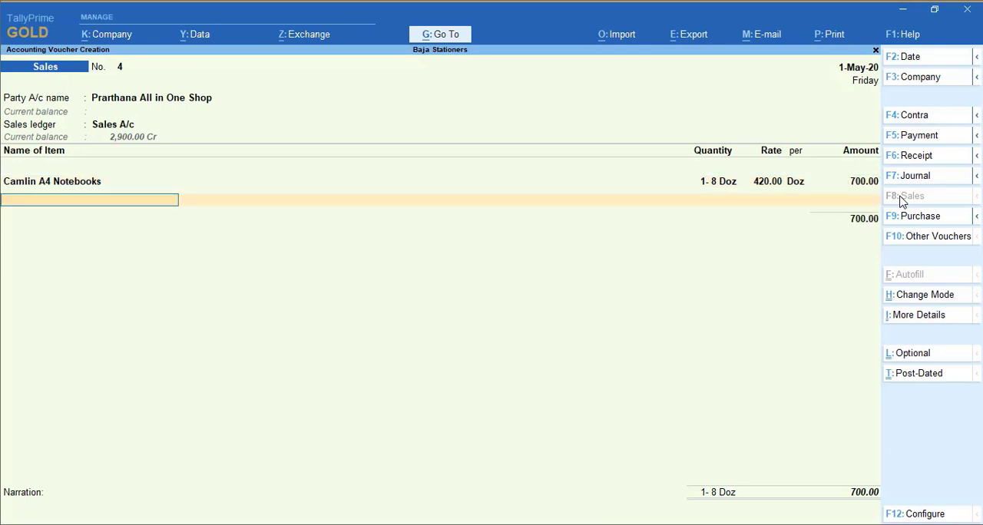
Add 2 Pac of Camlin Correction Pen at 295 per Pac to the Prarthana All in One Shop sales voucher
type("Cor")
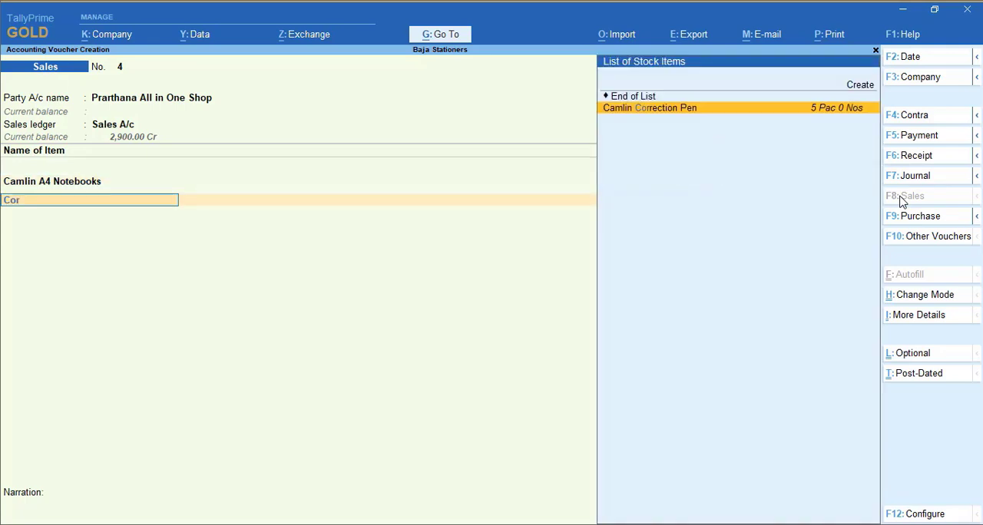
key("Return")
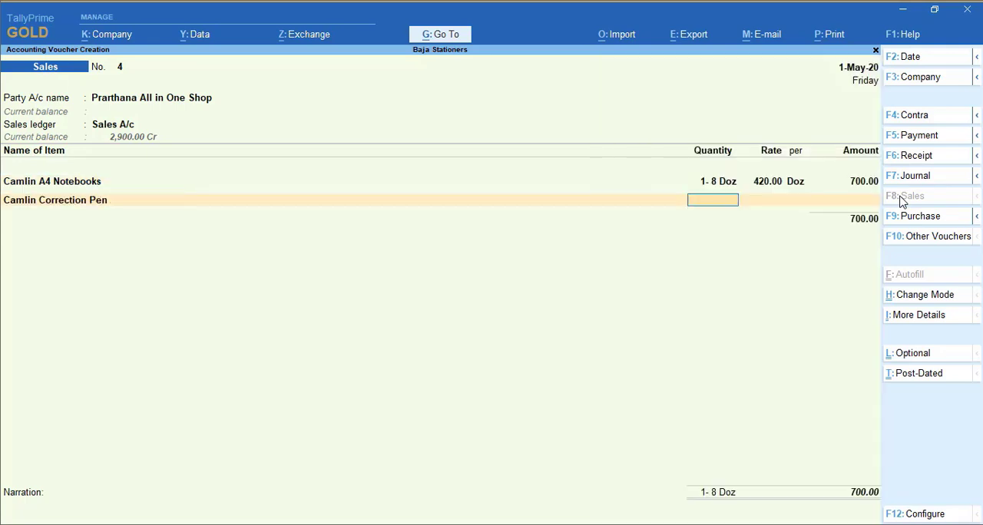
type("2")
key("Return")
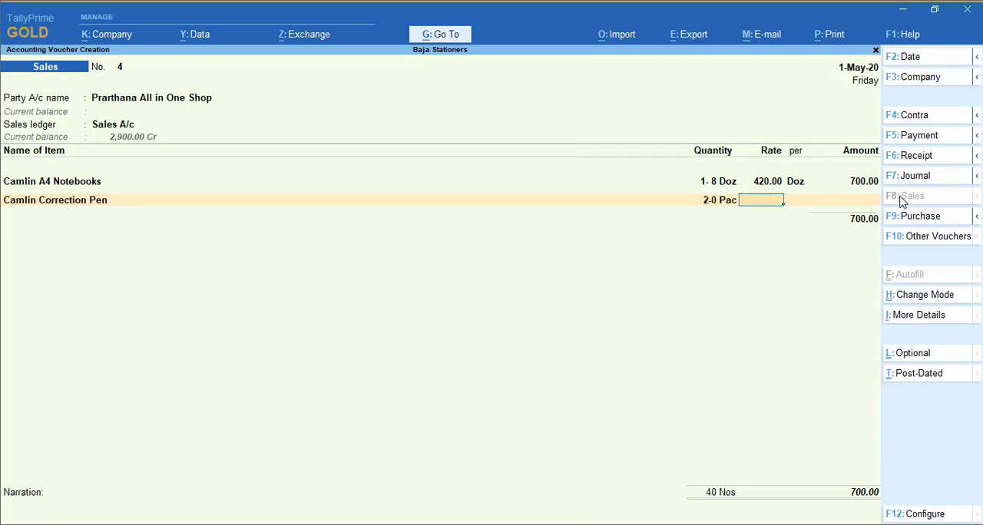
type("295")
key("Return")
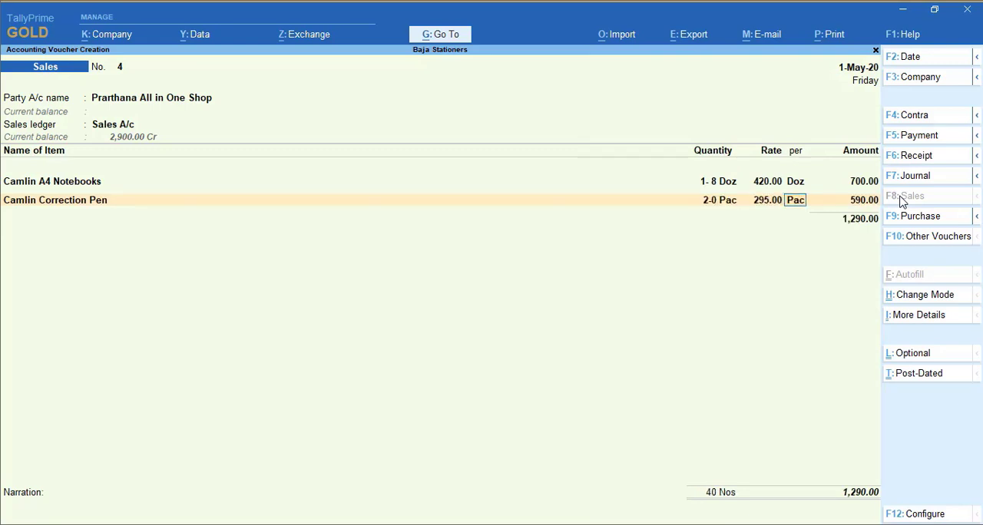
key("Return")
key("Return")
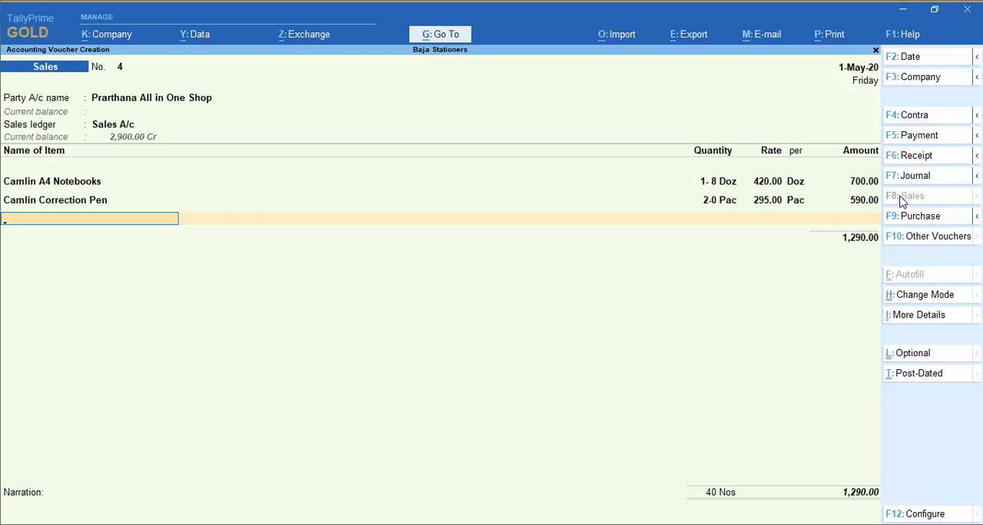
End the item list, accept the bill-wise New Ref 4 for Prarthana All in One Shop, and save the fourth sales voucher
key("Return")
key("Return")
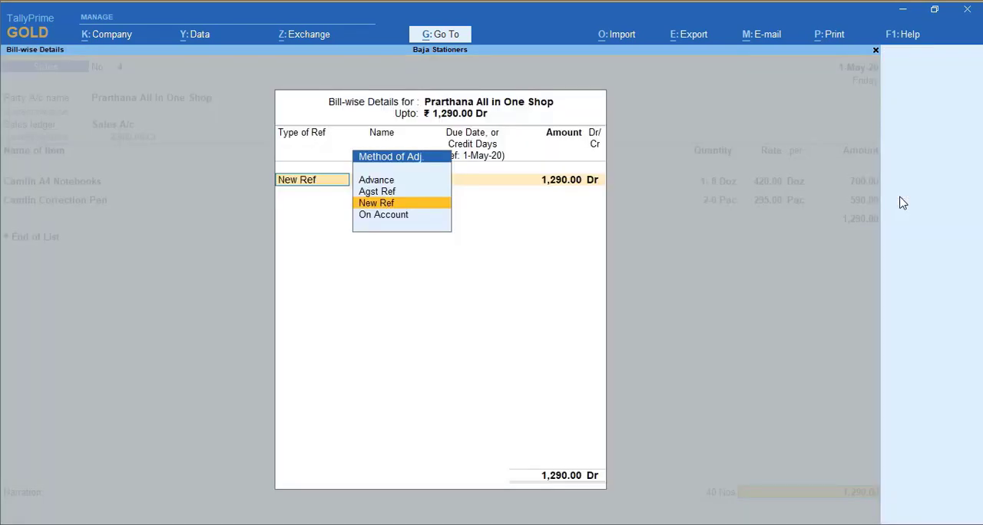
key("Return")
key("Return")
key("Return")
key("Return")
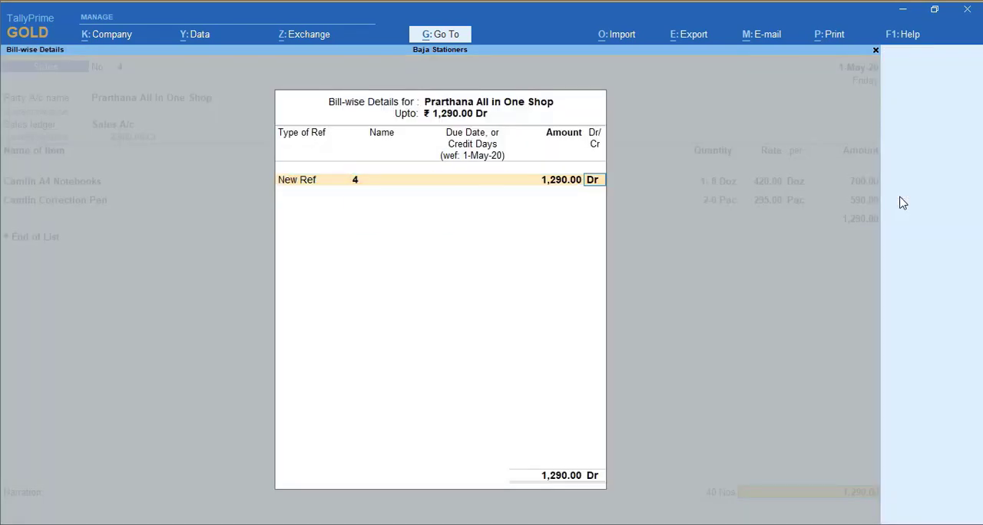
key("Return")
key("ctrl+a")
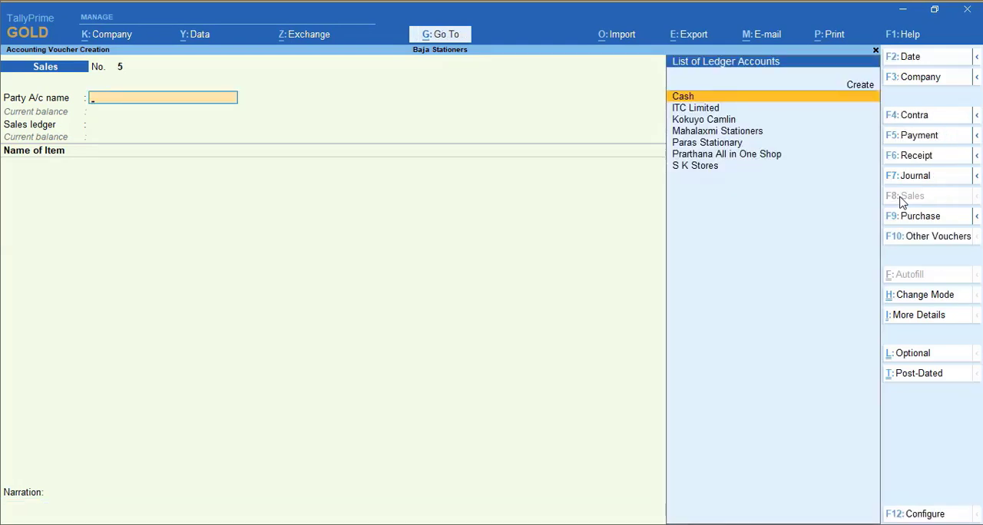
Date the fifth sales voucher 2-May-20 and set S K Stores as party with Sales A/c as sales ledger
key("F2")
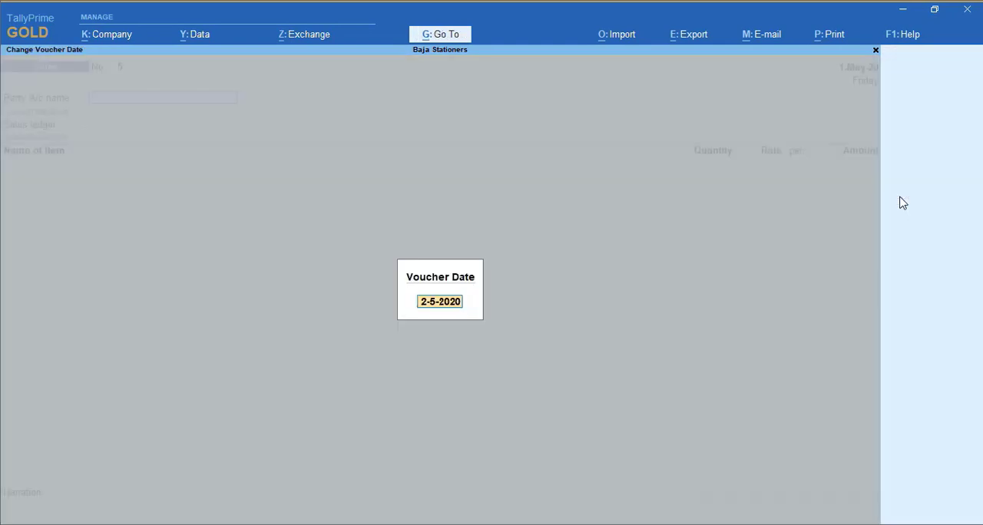
type("2.")
key("Return")
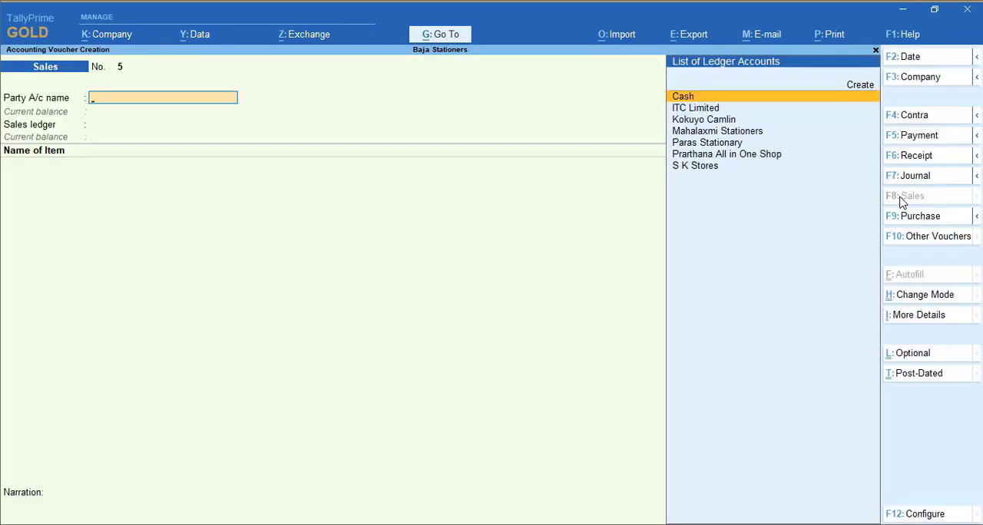
type("sk")
key("Return")
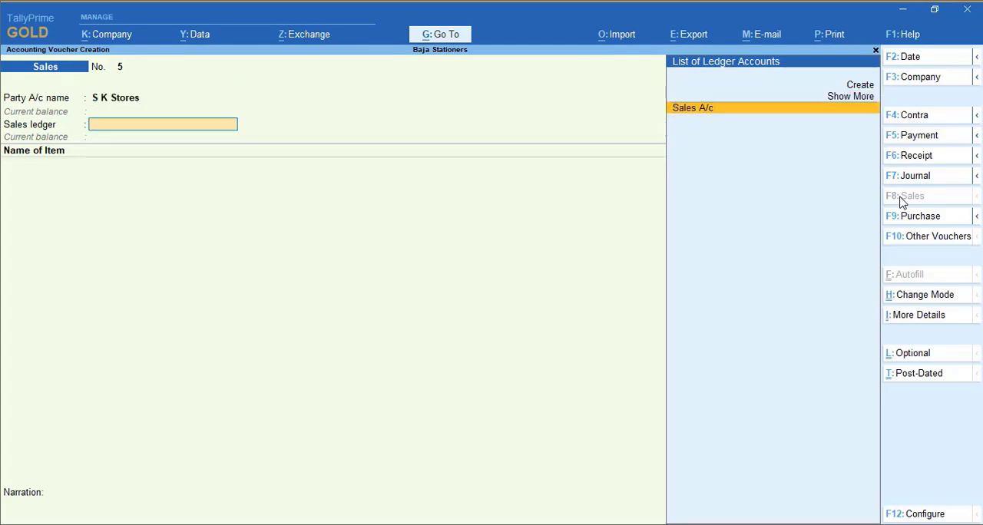
key("Return")
Enter Camlin Correction Pen in the S K Stores sales voucher with a quantity of 12 Pac
type("Ca")
key("Return")
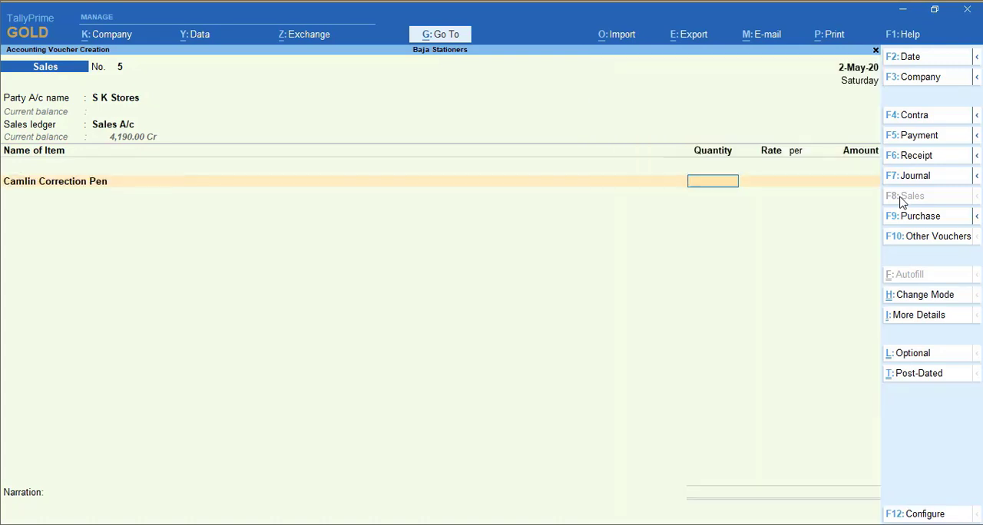
type("12")
key("Return")
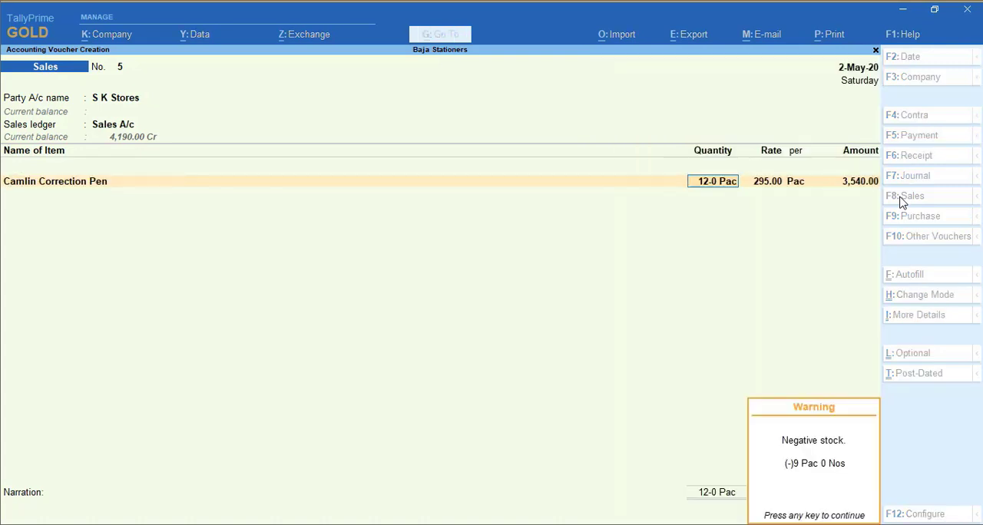
key("Return")
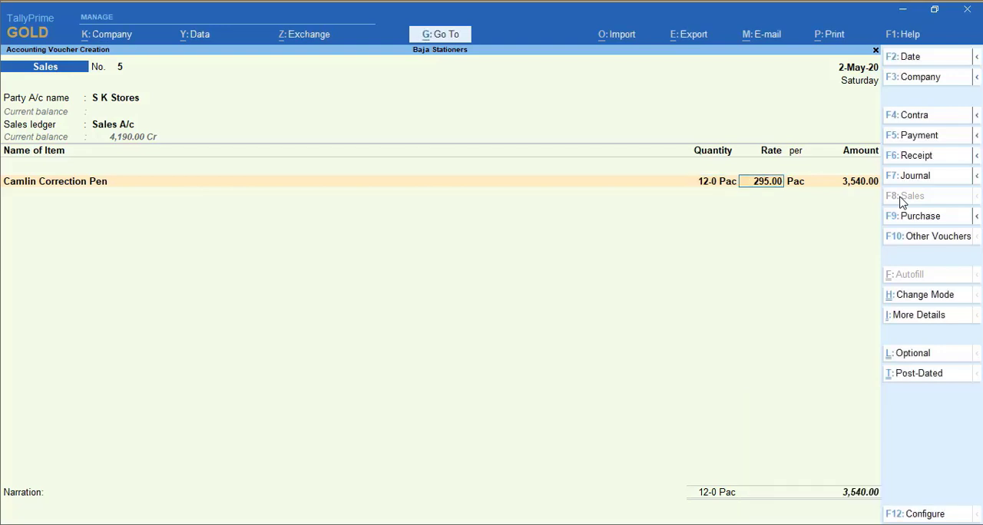
Correct the Camlin Correction Pen quantity in the S K Stores sales voucher to 12 nos
key("BackSpace")
type("12 nos")
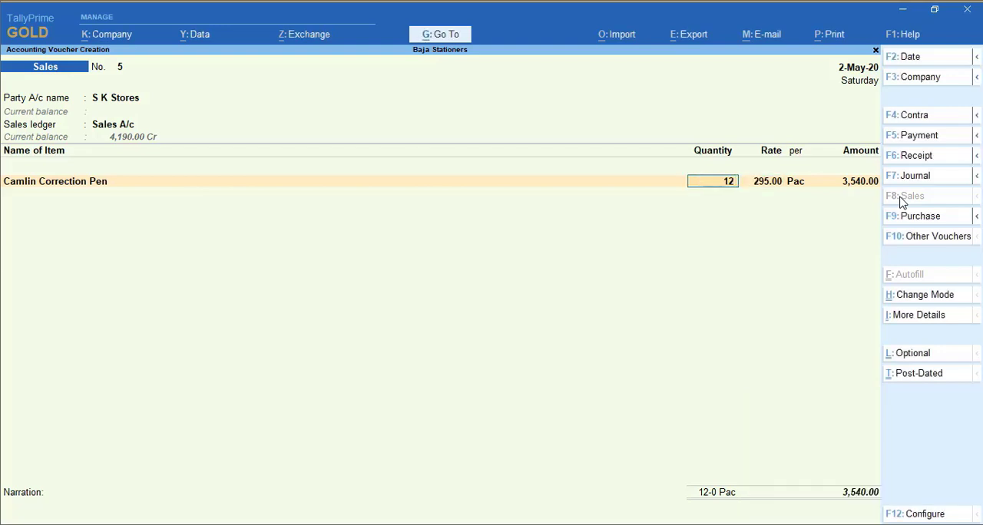
key("Return")
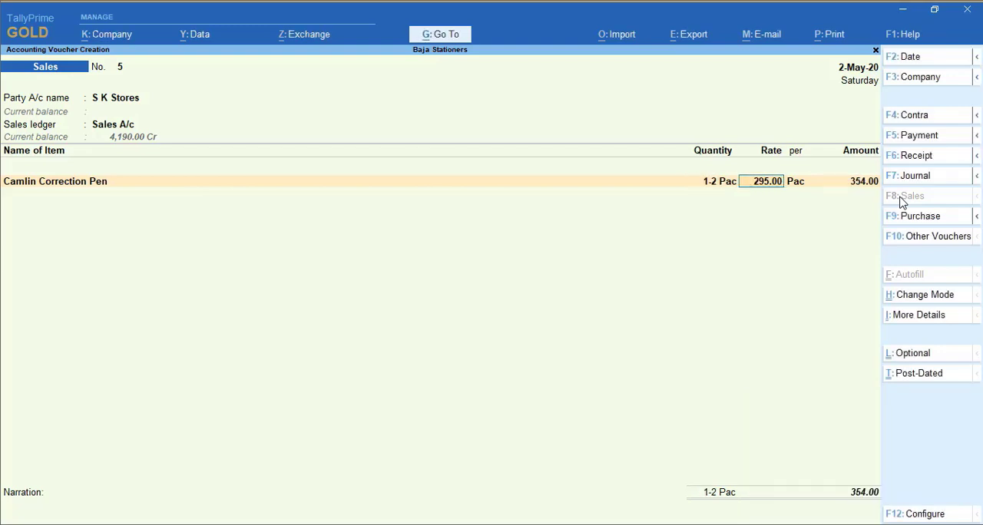
Accept the rate of 295.00 per Pac for Camlin Correction Pen in the S K Stores sales voucher
key("Return")
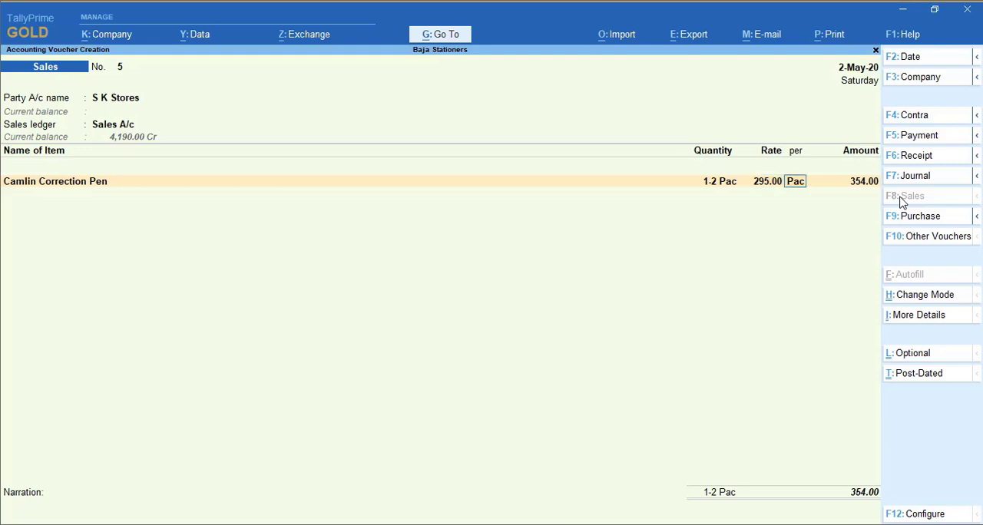
key("Return")
key("Return")
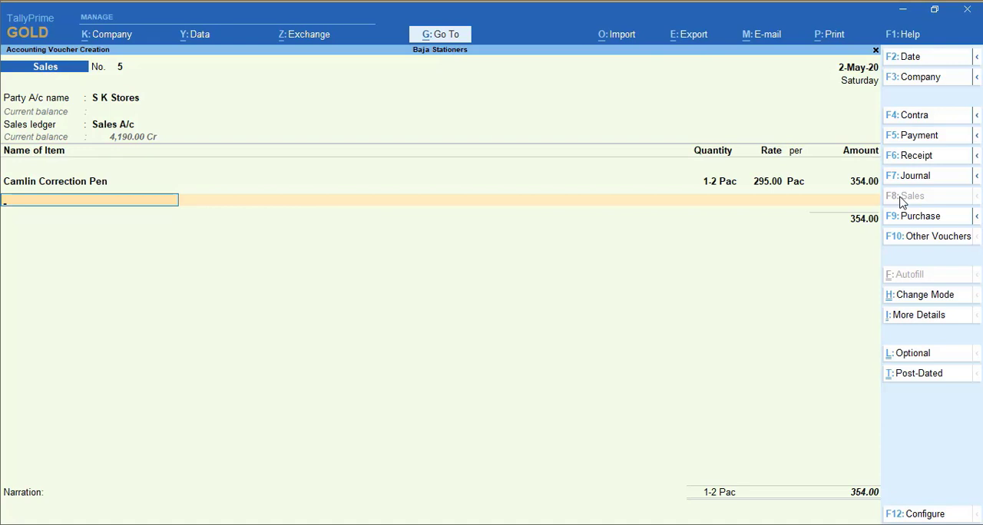
Add Camlin White Board Marker to the S K Stores sales voucher with a quantity of 1 Pac at 300.00 per Pac
type("Whi")
key("Return")
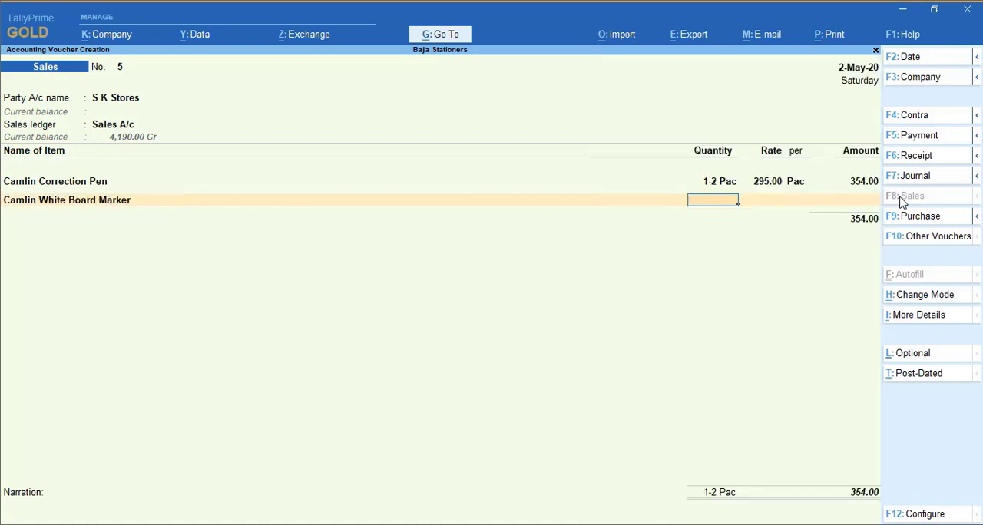
type("1")
key("Return")
type("300")
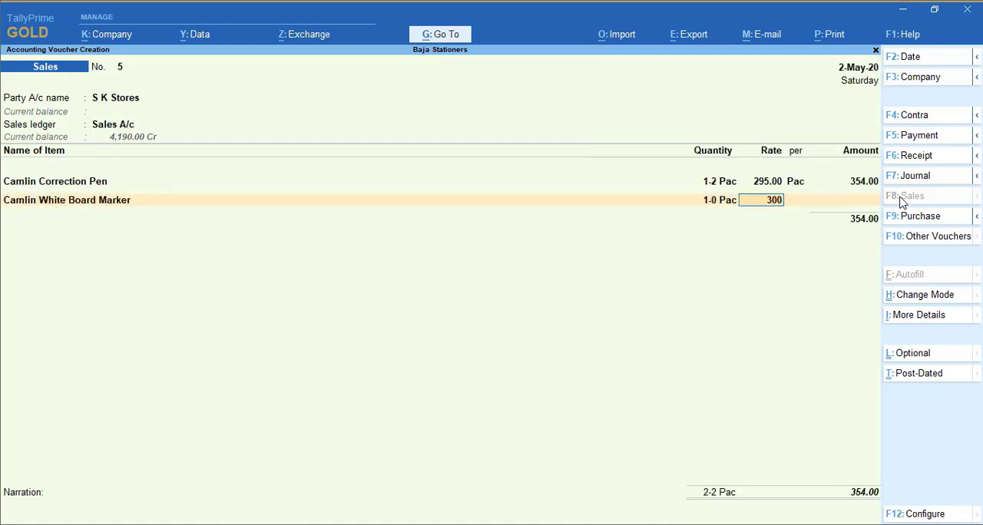
key("Return")
End the item list, accept the bill-wise New Ref for S K Stores, and save the fifth sales voucher
key("Return")
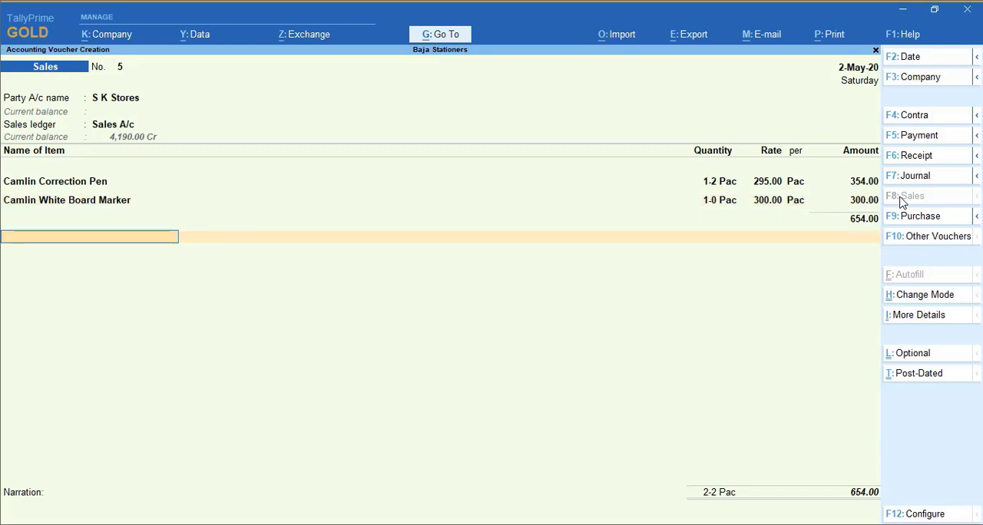
key("Return")
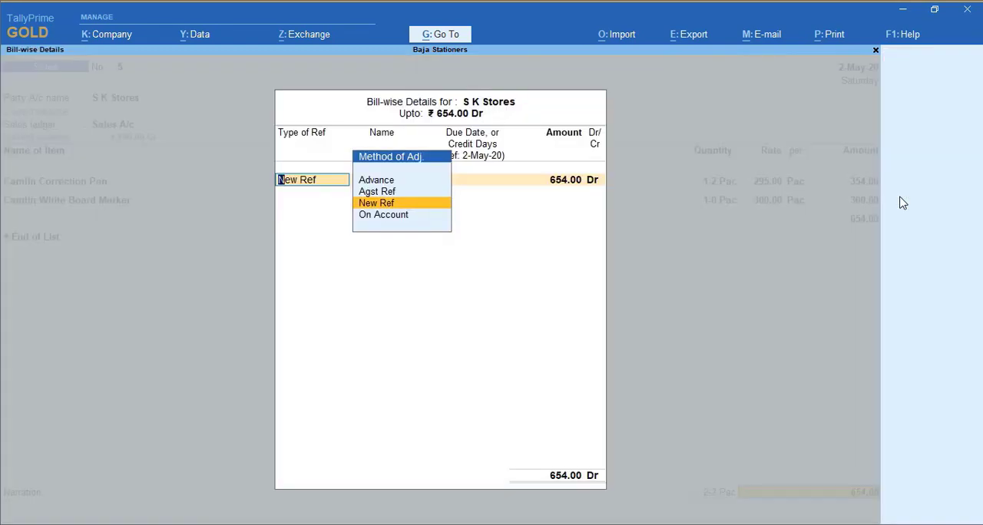
key("Return")
key("Return")
key("Return")
key("ctrl+a")
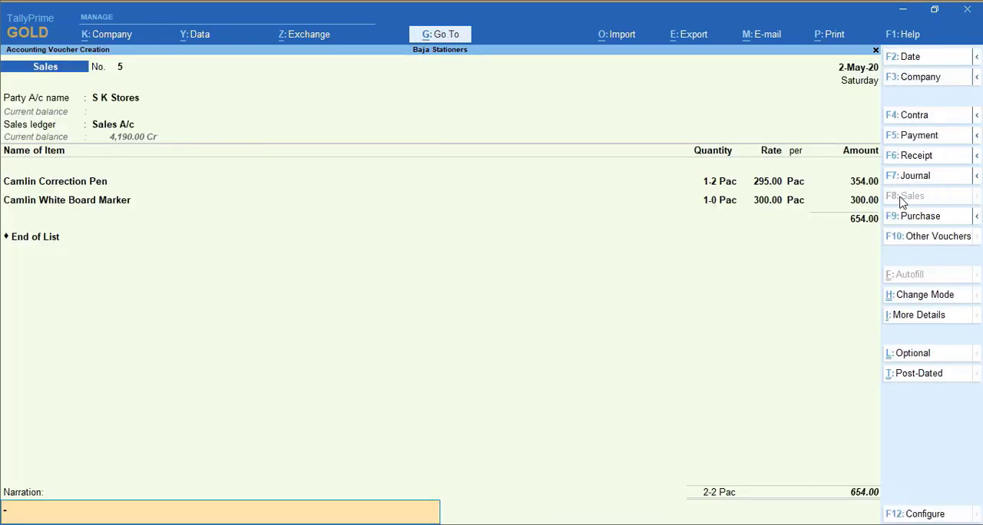
key("Return")
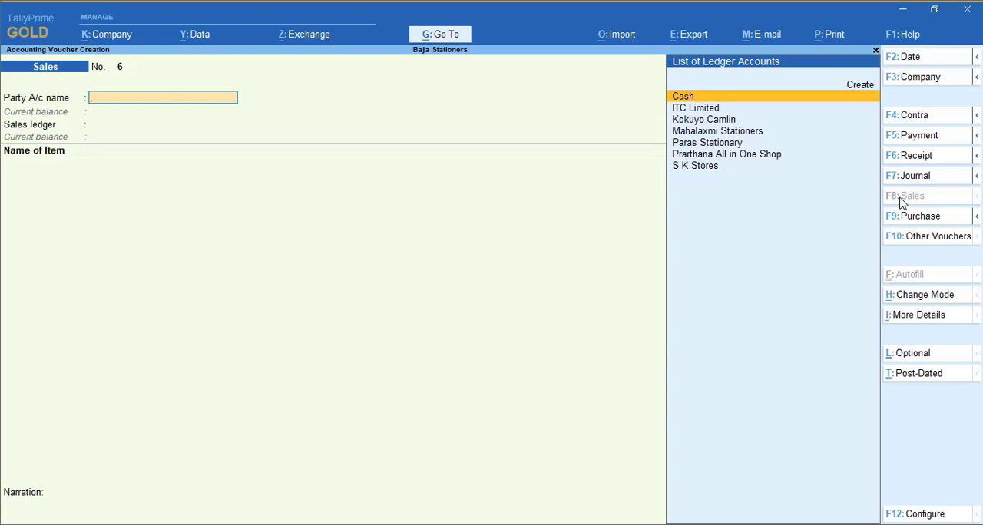
Create the ledger HDFC Bank under Bank Accounts as party of the sixth sales voucher, leaving the bank account details blank
type("h")
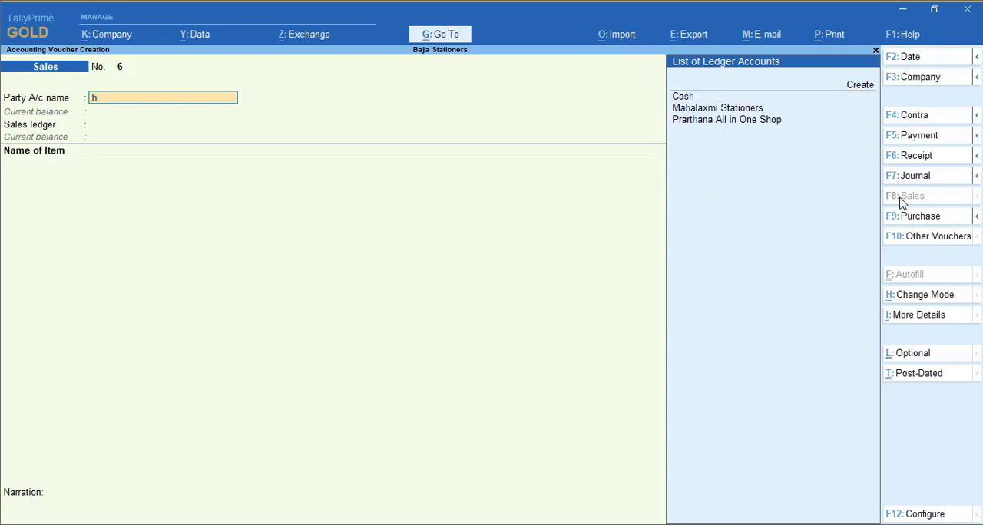
key("BackSpace")
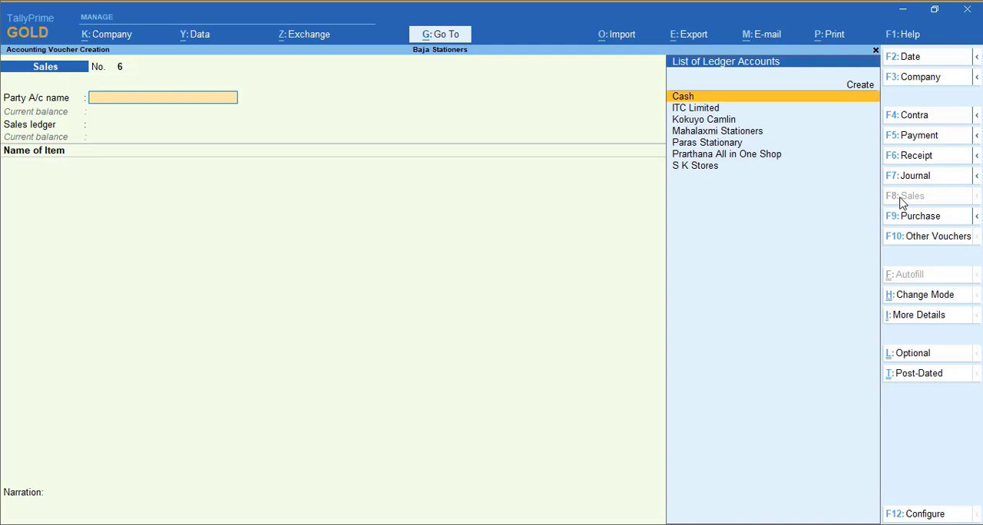
key("alt+c")
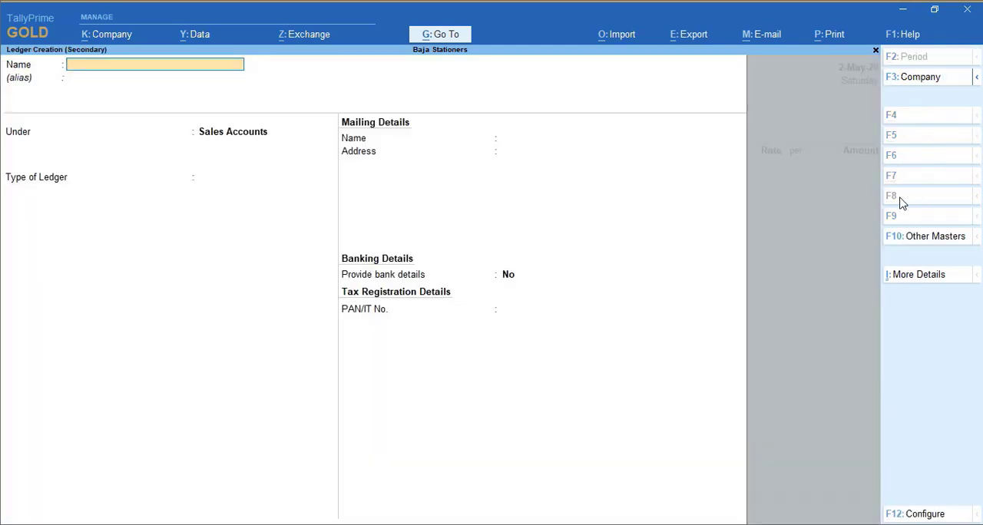
type("HDFC Bank")
key("Return")
key("Return")
type("Bank")
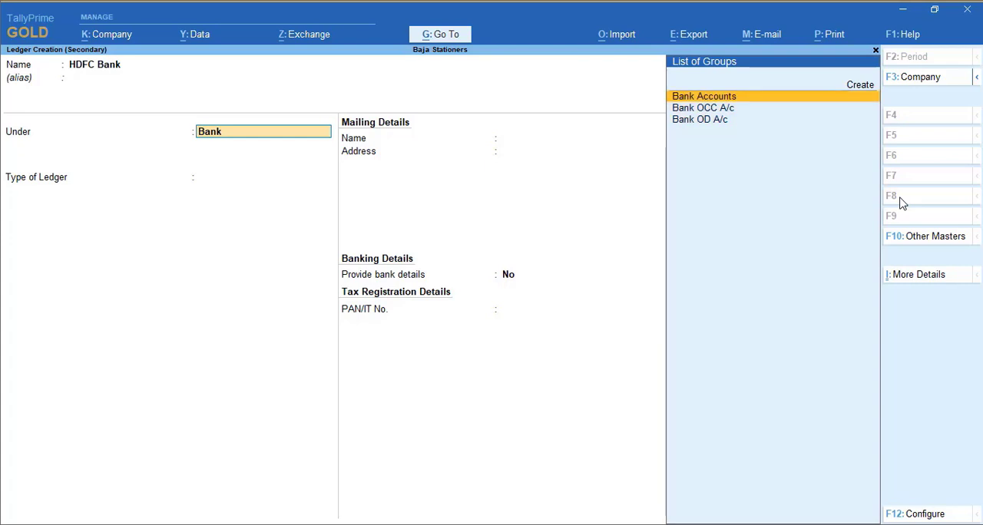
key("Return")
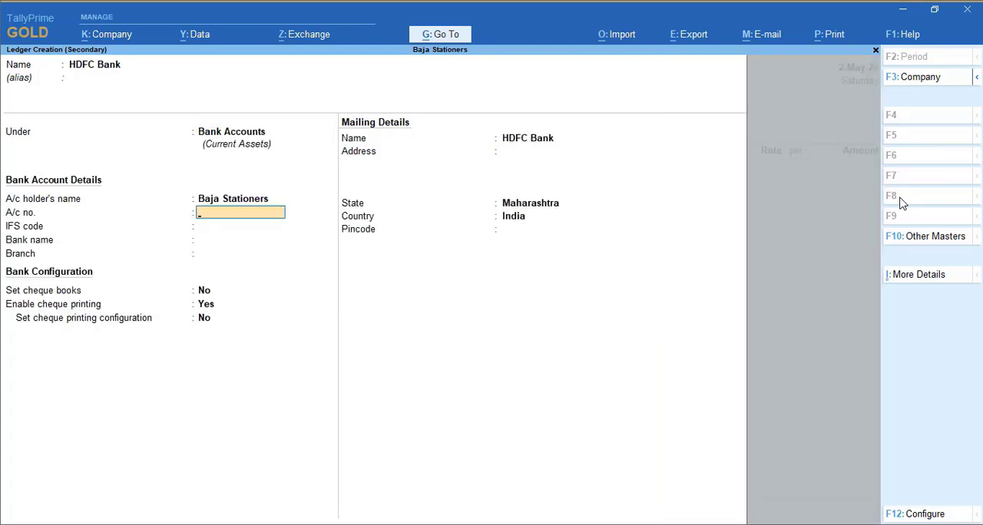
key("Return")
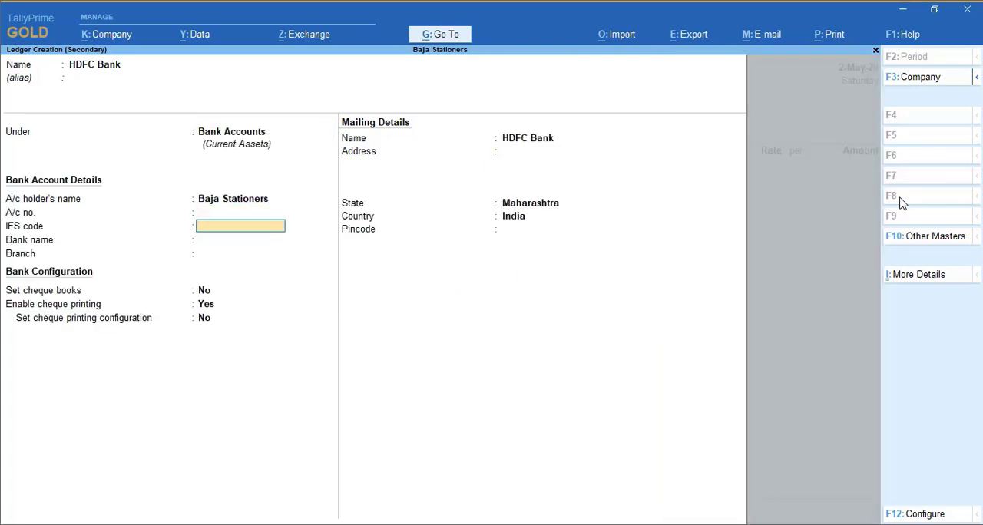
key("ctrl+a")
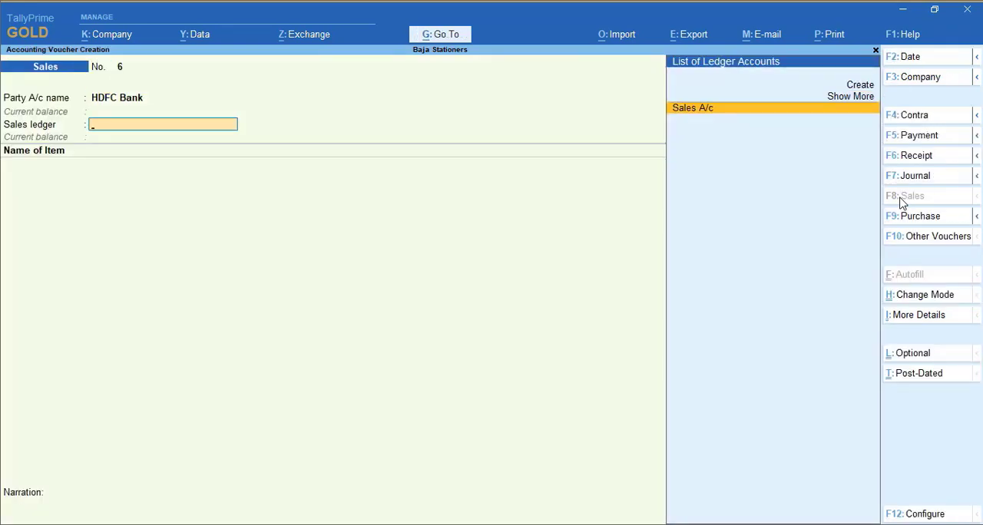
Set Sales A/c as sales ledger and enter 6 nos of Classmate Long Notebook at 450.00 per Doz
key("Return")
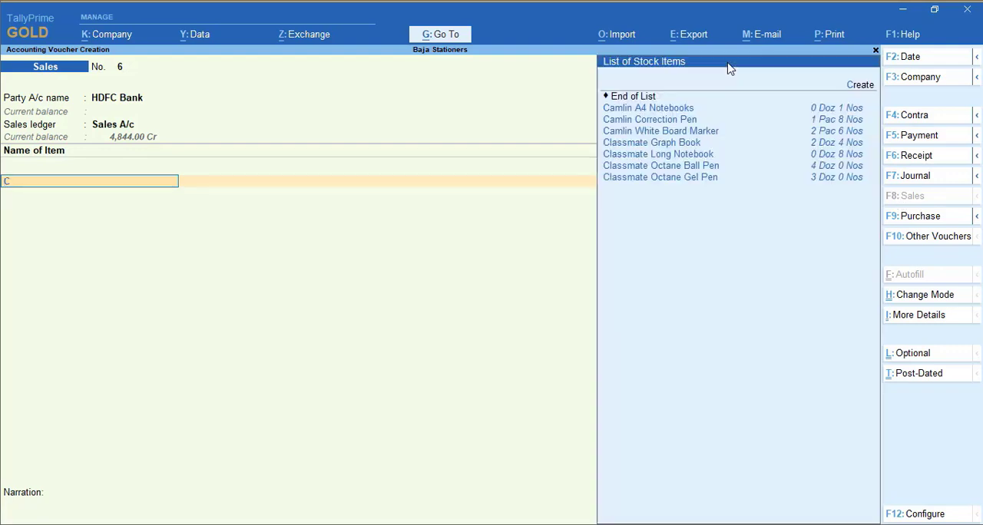
type("Lon")
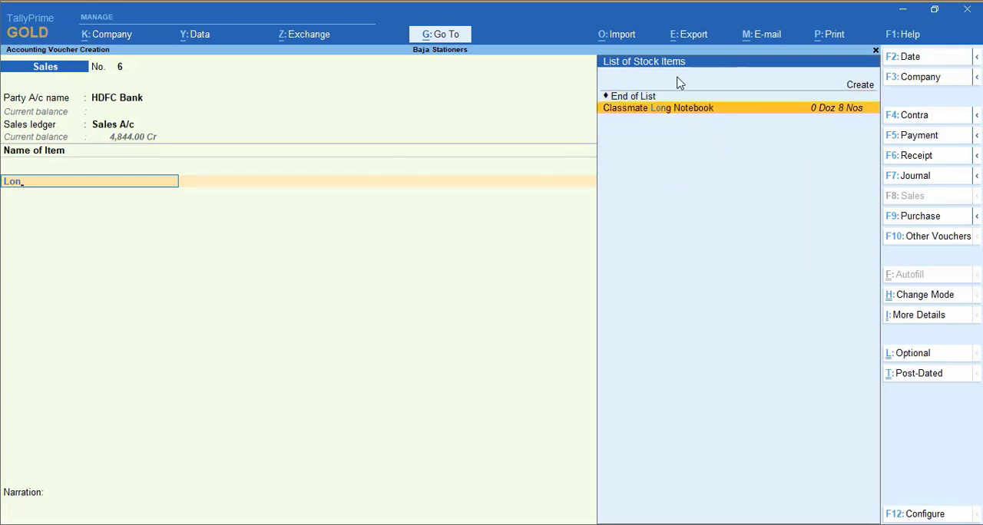
key("Return")
type("6 n")
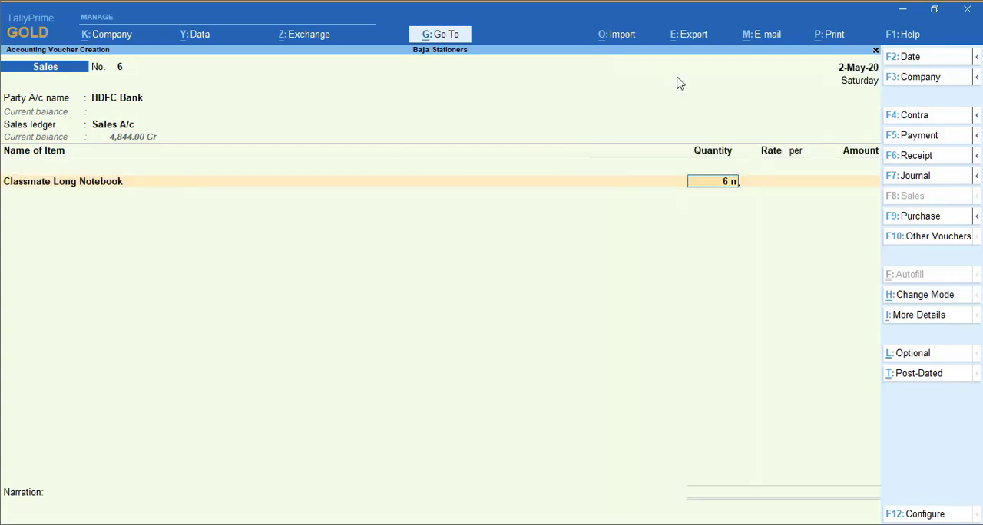
type("os")
key("Return")
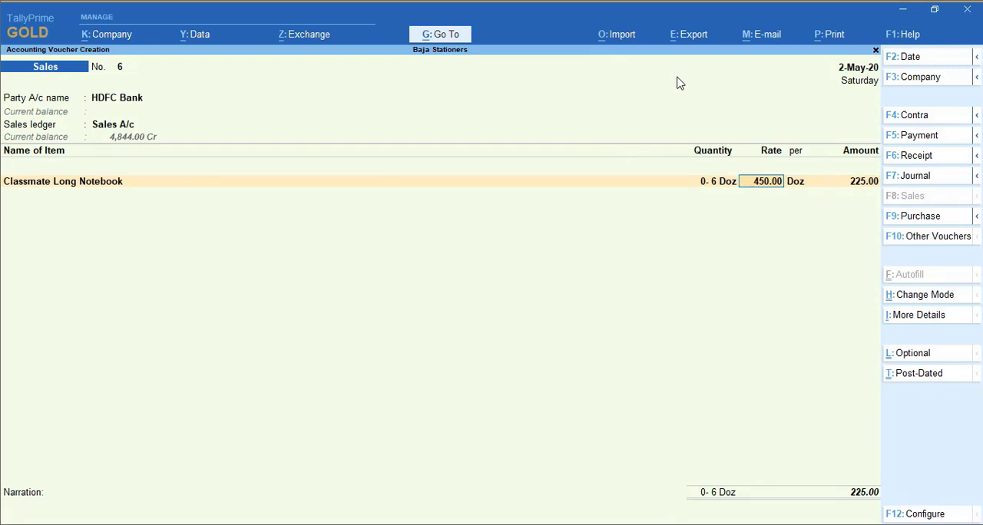
key("Return")
key("Return")
key("Return")
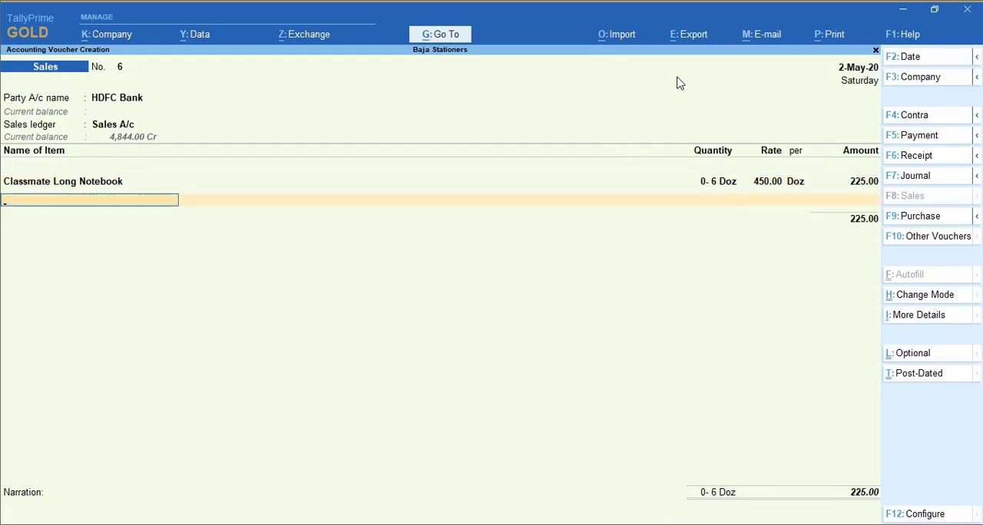
Add Classmate Octane Ball Pen to the HDFC Bank sales voucher with a quantity of 2 nos at 120 per Doz
type("Ball")
key("Return")
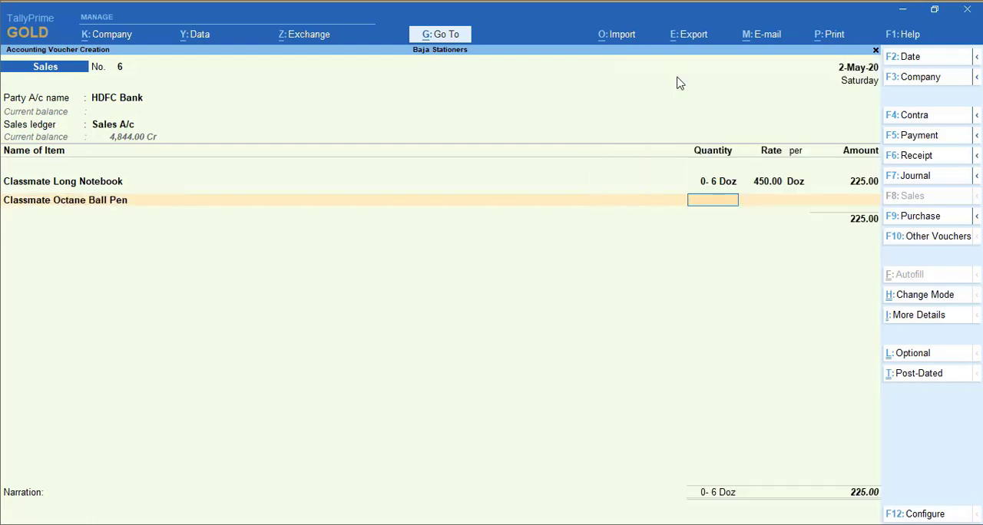
type("2")
key("Return")
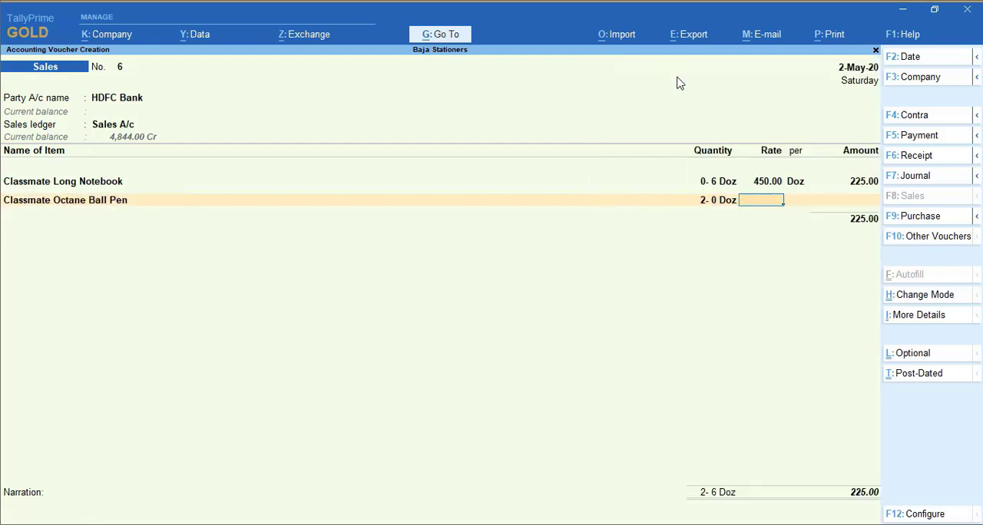
key("BackSpace")
type("2")
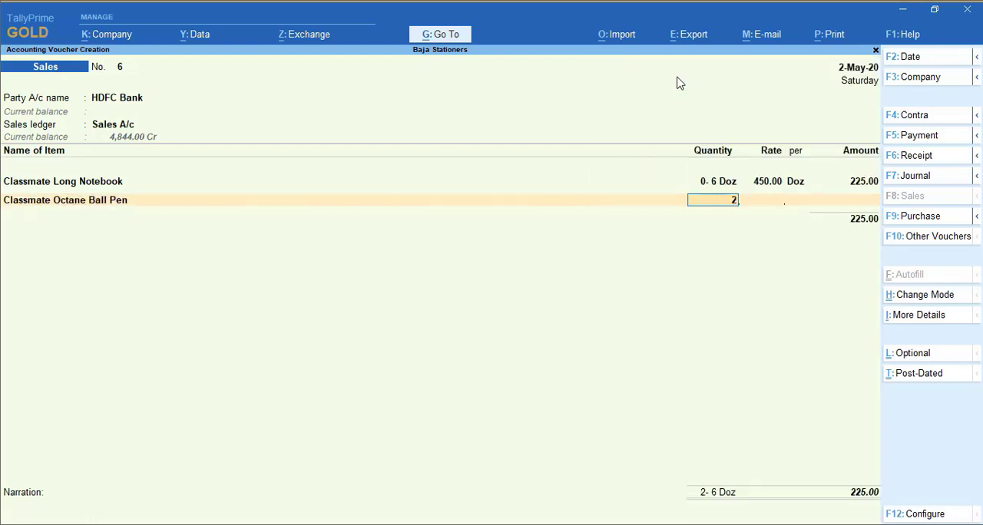
type(" nos")
key("Return")
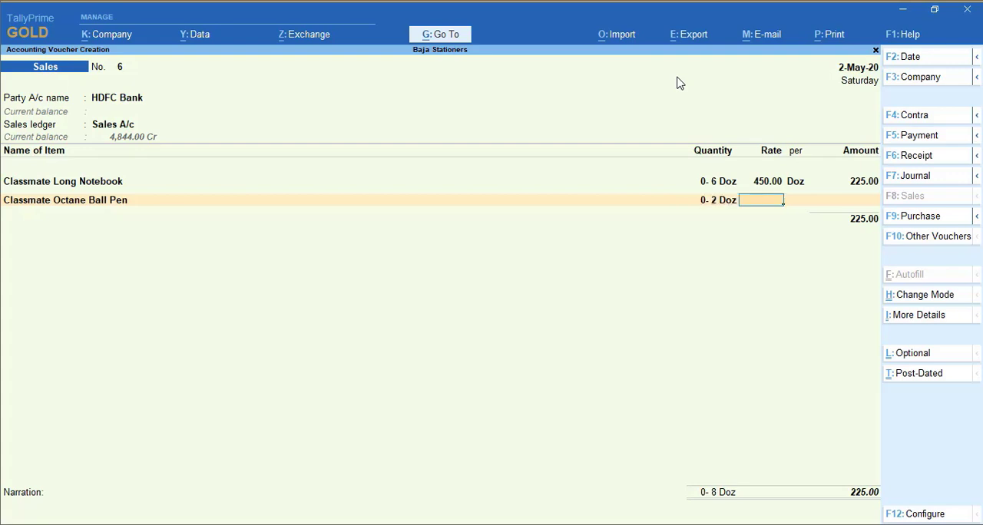
type("120")
key("Return")
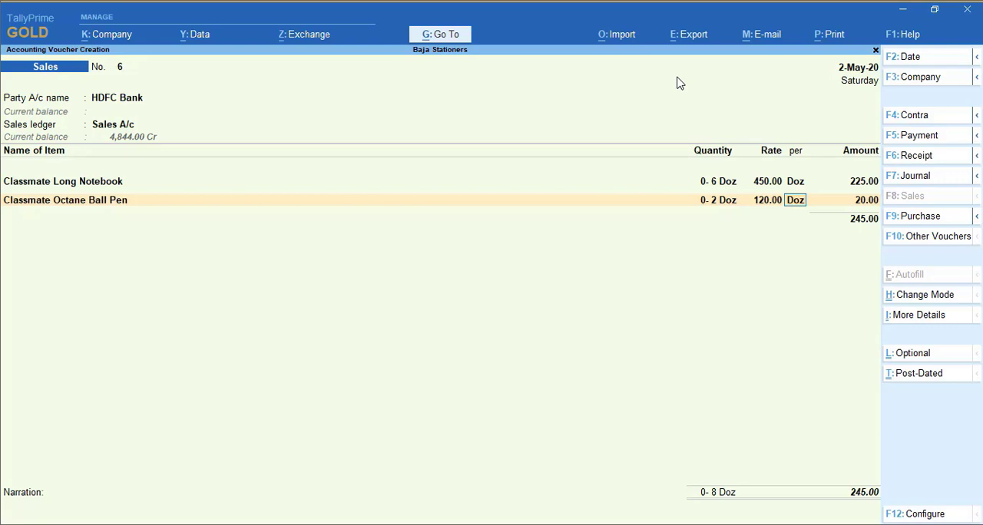
key("Return")
Add Classmate Octane Gel Pen to the HDFC Bank sales voucher with a quantity of 2 nos at 138 per Doz
key("Return")
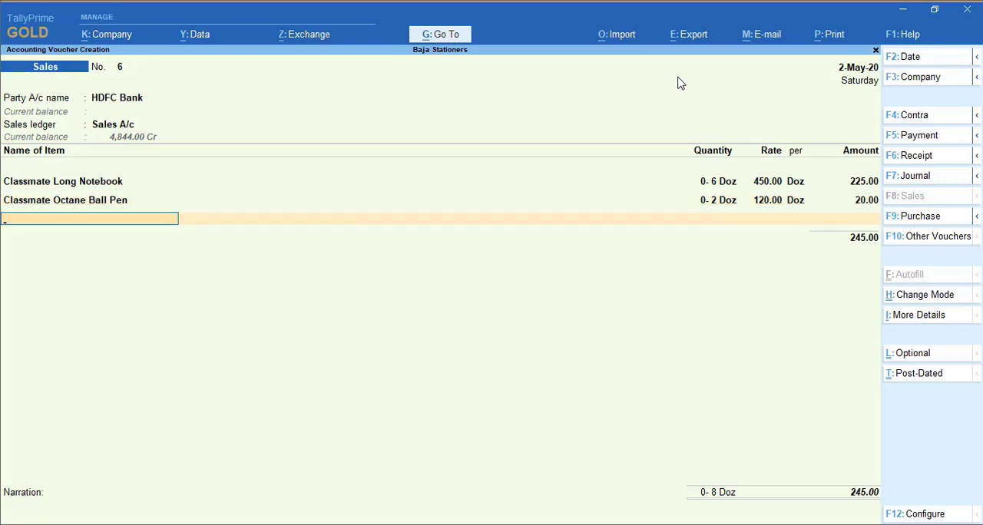
type("Ge")
key("Return")
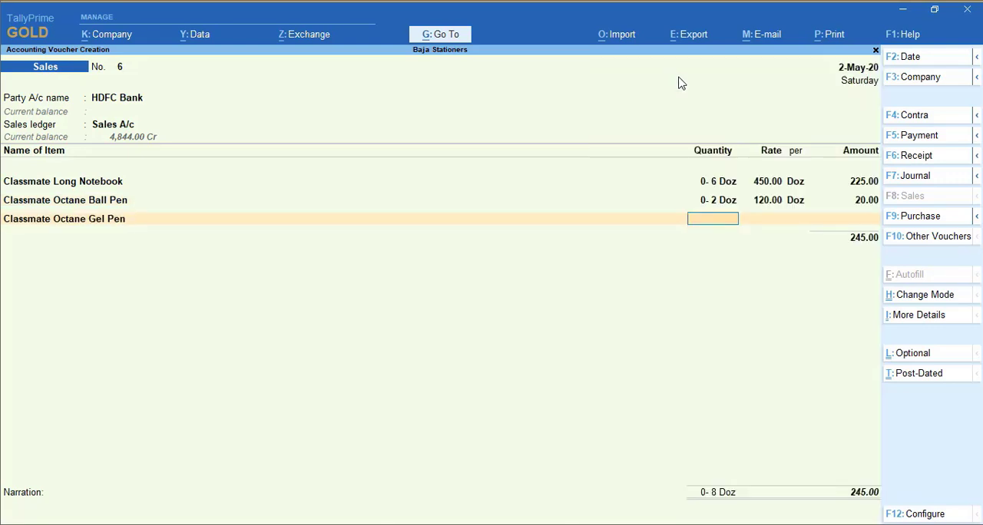
type("2 nos")
key("Return")
type("138")
key("Return")
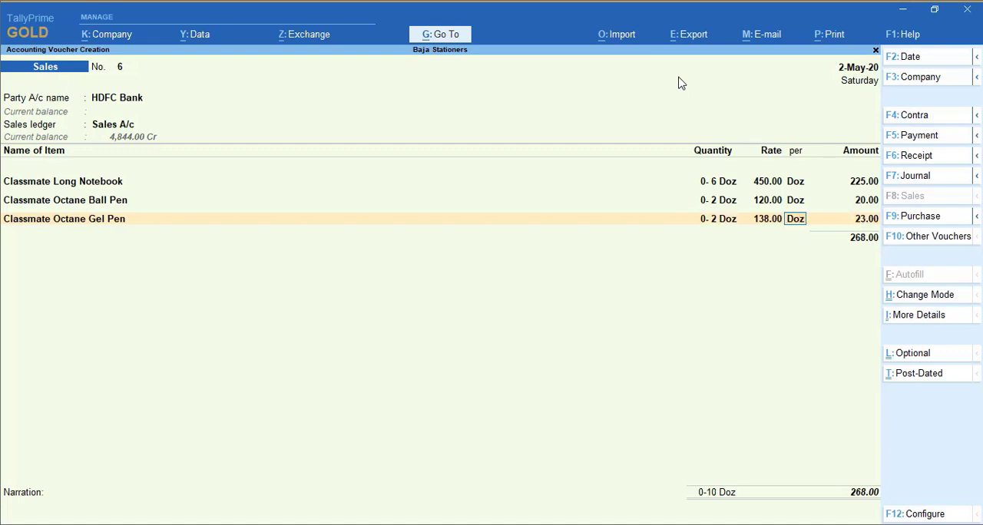
key("Return")
key("Return")
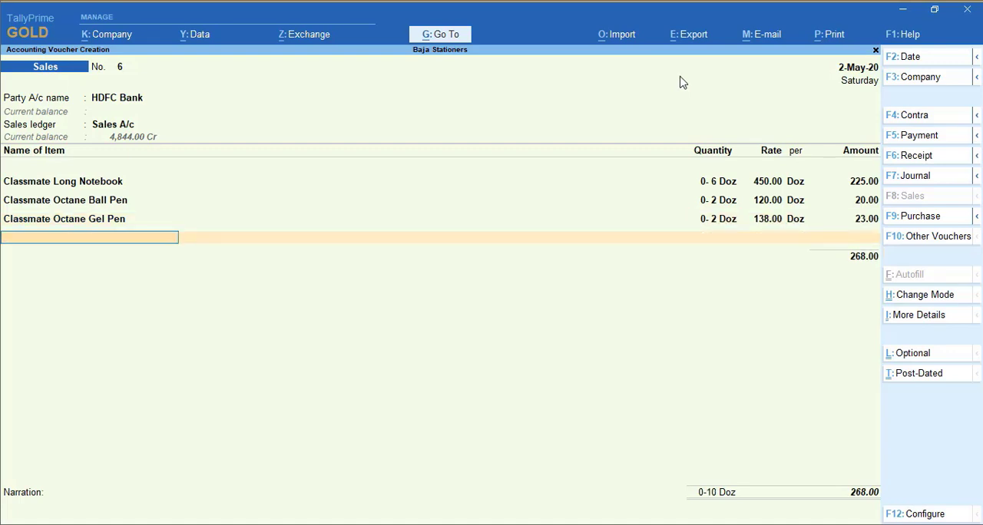
Add Camlin White Board Marker to the HDFC Bank sales voucher with a quantity of 6 nos at 300.00 per Pac
type("Mark")
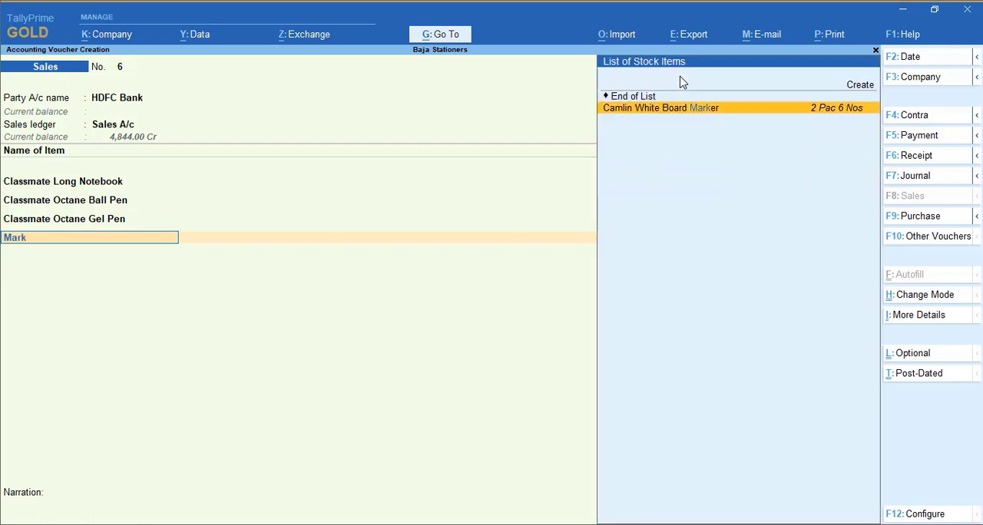
key("Return")
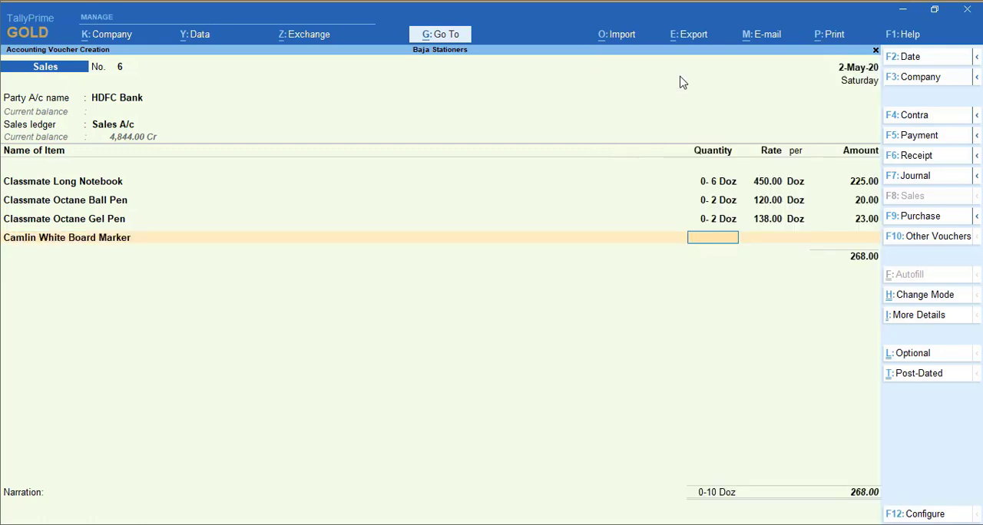
type("6 nos")
key("Return")
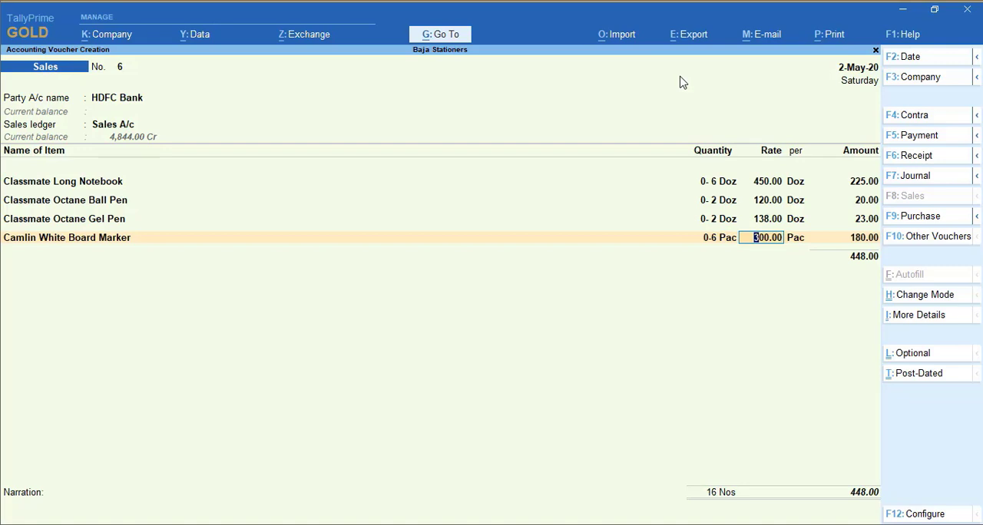
key("Return")
key("Return")
key("Return")
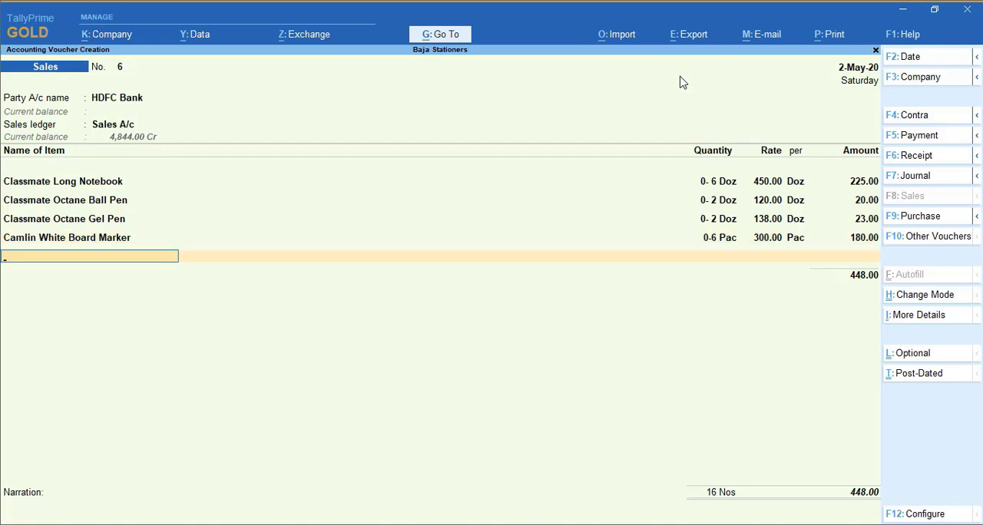
End the item list and accept the HDFC Bank allocation as Cheque/DD dated 2-May-20 with the instrument number left blank
key("Return")
key("Return")
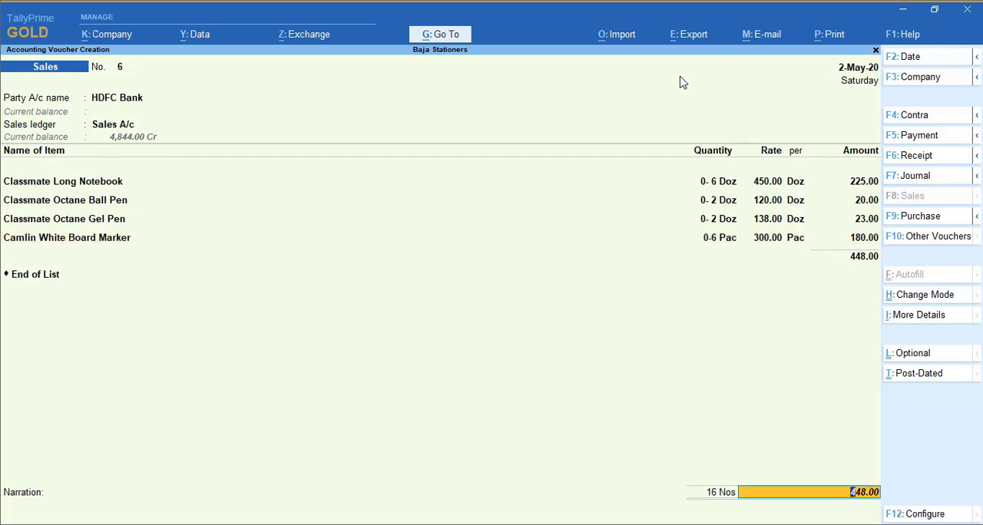
key("Return")
key("Escape")
key("BackSpace")
key("Return")
key("Return")
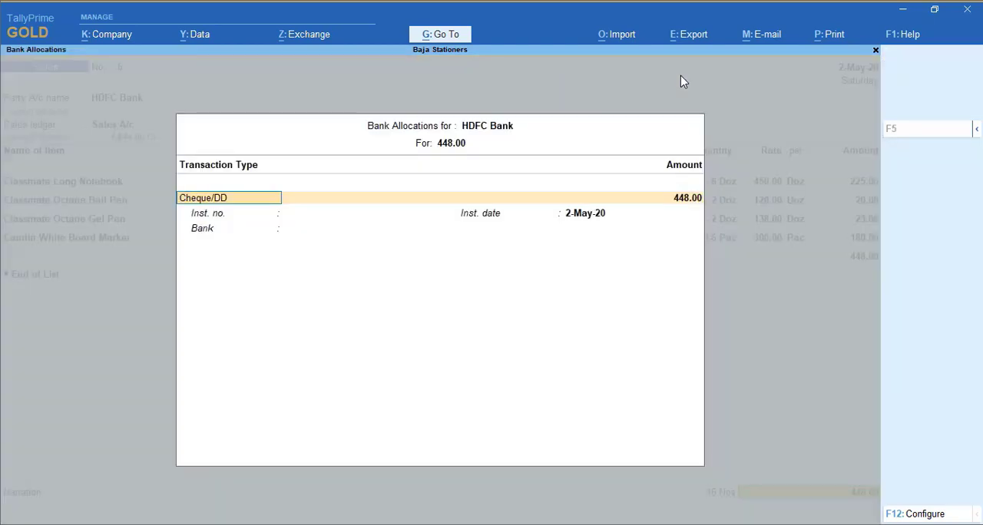
key("Return")
key("Return")
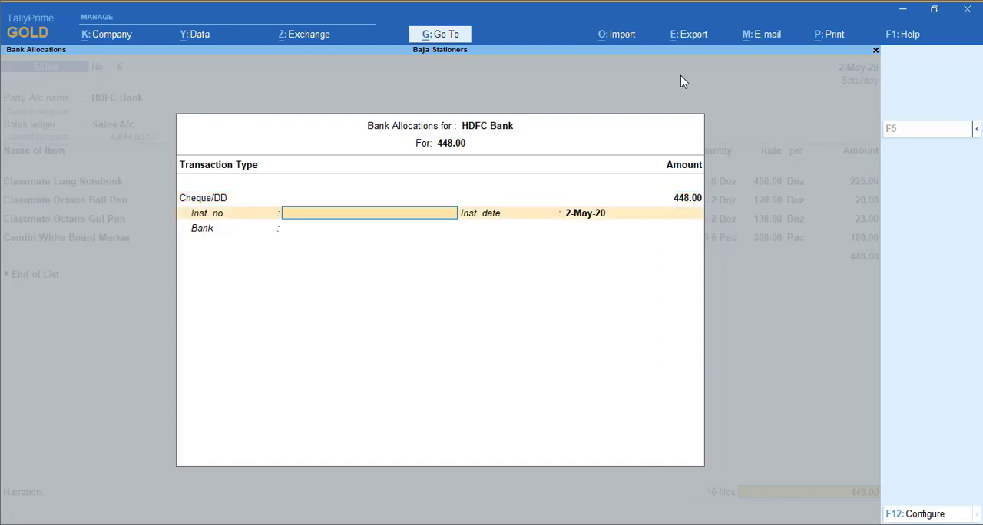
key("Return")
key("Return")
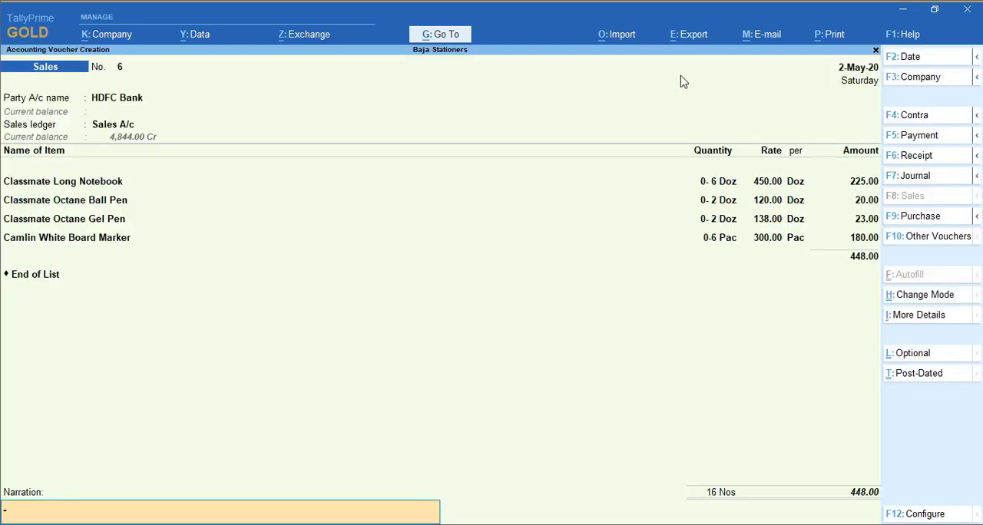
Enter a narration stating that goods were sold and the numbered cheque was received and deposited in hdfc bank, and save the sales voucher
type("Being goods sold to")
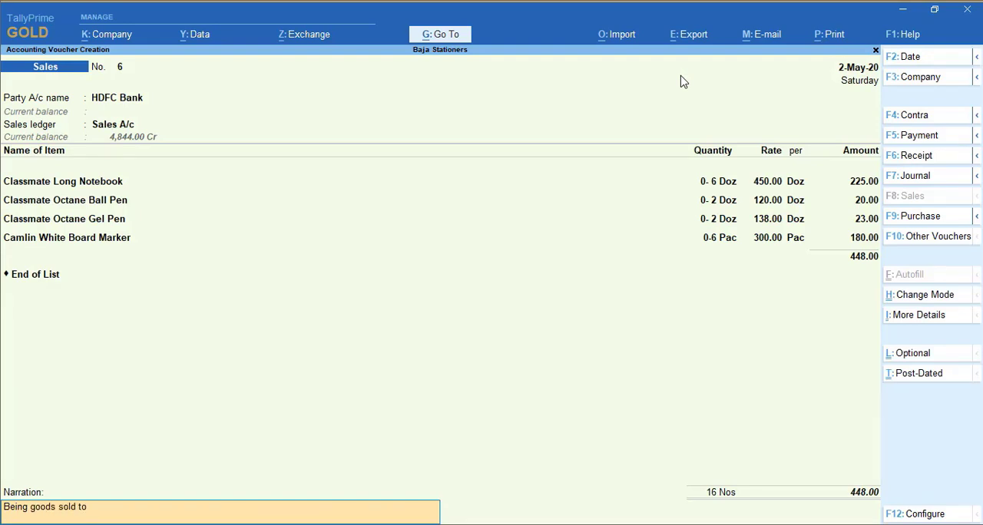
key("BackSpace")
key("BackSpace")
type("al")
key("BackSpace")
type("nd cheque received 11212")
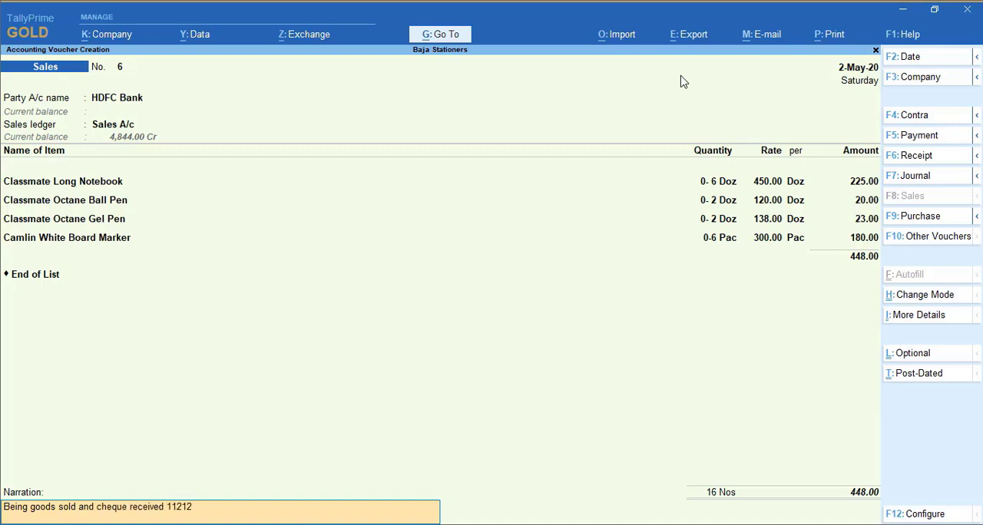
type(" and deop")
key("BackSpace")
type("osited in  hdfc bank.")
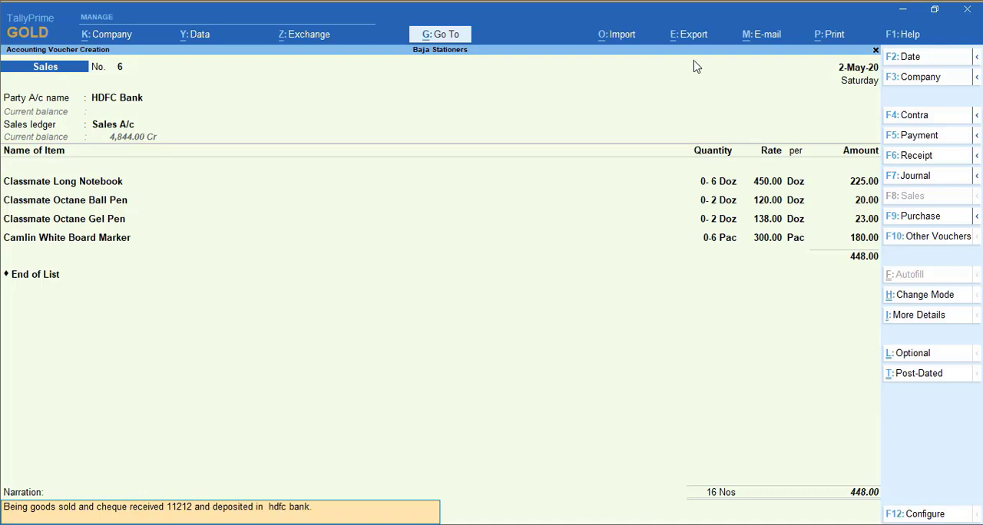
key("Return")
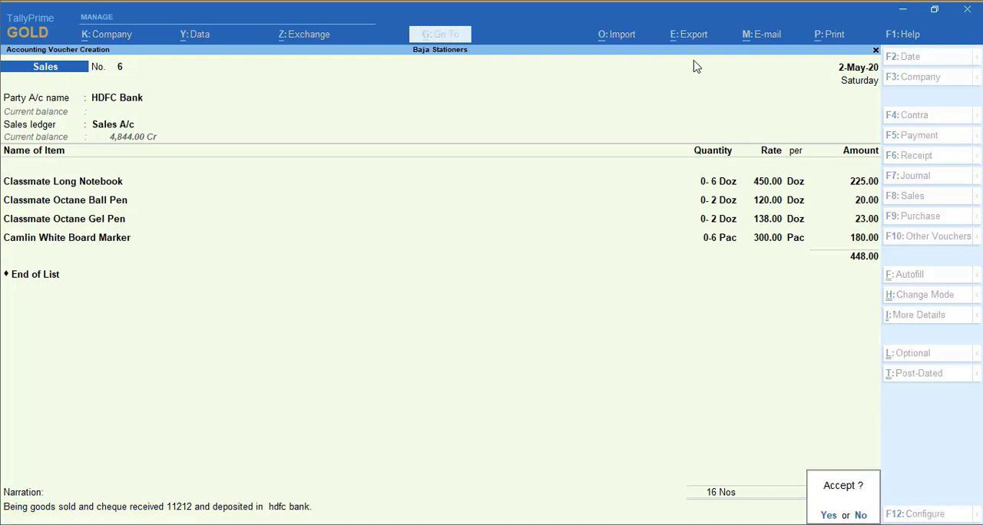
key("Return")
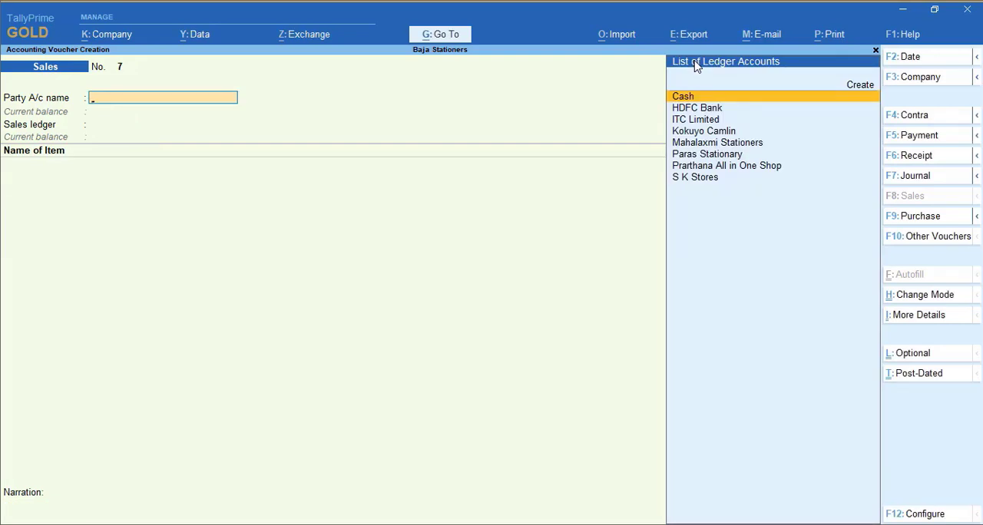
Date the new sales voucher 1-Jun-20, with Paras Stationary as party and Sales A/c as sales ledger
key("F2")
type("1-6")
key("Return")
type("Pa")
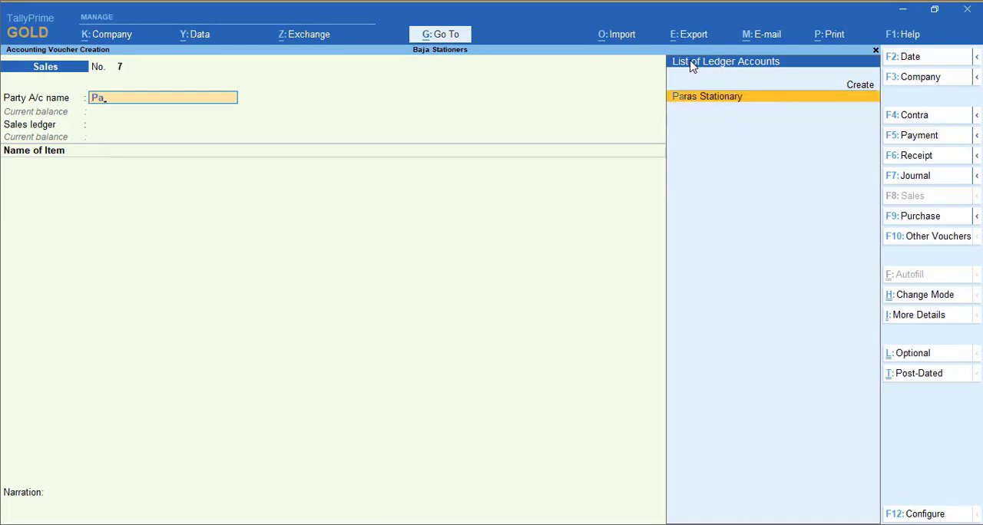
key("Return")
key("Return")
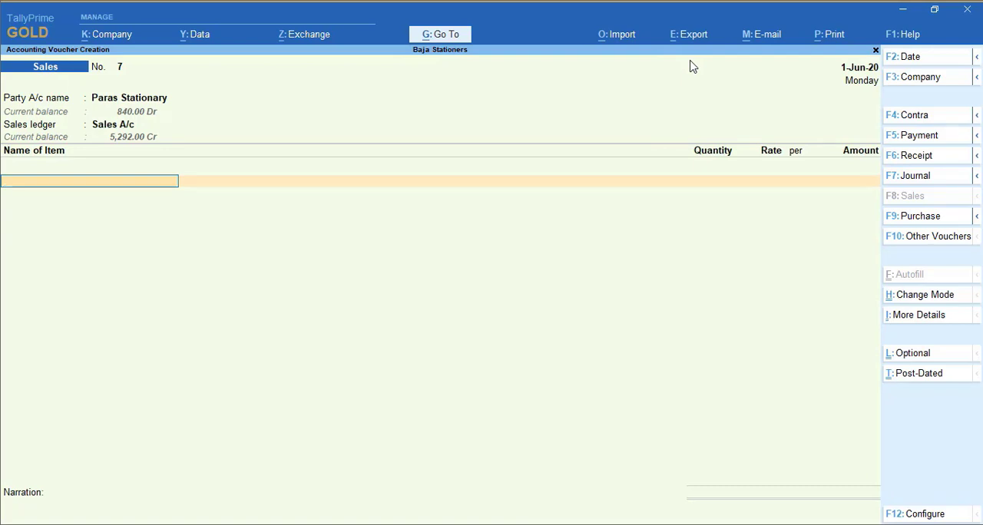
Add Classmate Octane Ball Pen to the Paras Stationary sales voucher with a quantity of 20 nos at 120.00 per Doz
type("Ball")
key("Return")
type("20 nos")
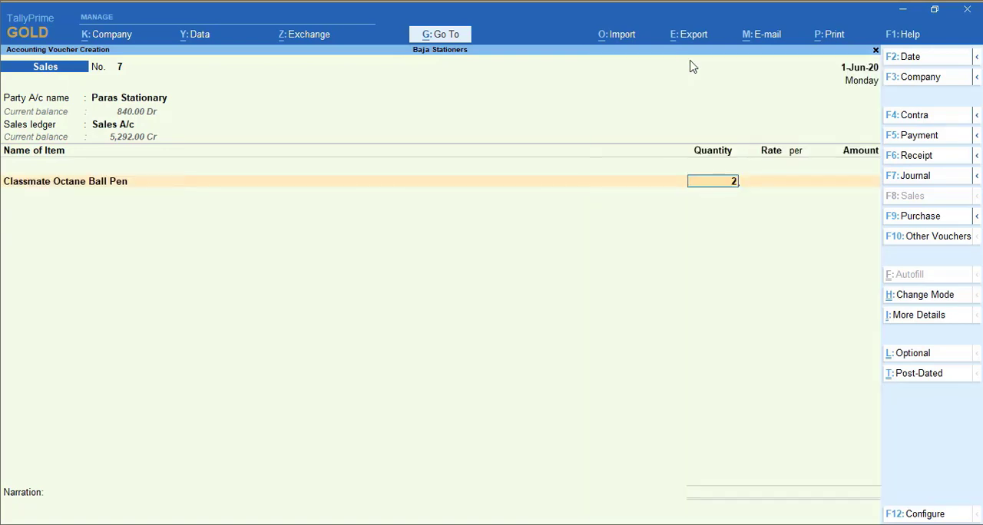
key("Return")
key("Return")
key("Return")
key("Return")
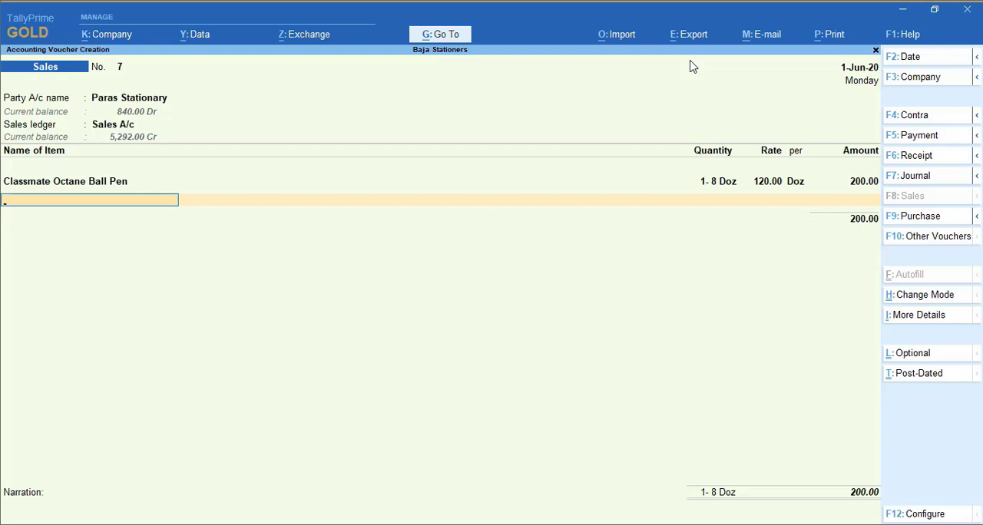
Add Classmate Octane Gel Pen to the Paras Stationary sales voucher with a quantity of 1 Doz at 138.00 per Doz
type("Gel")
key("Return")
type("1")
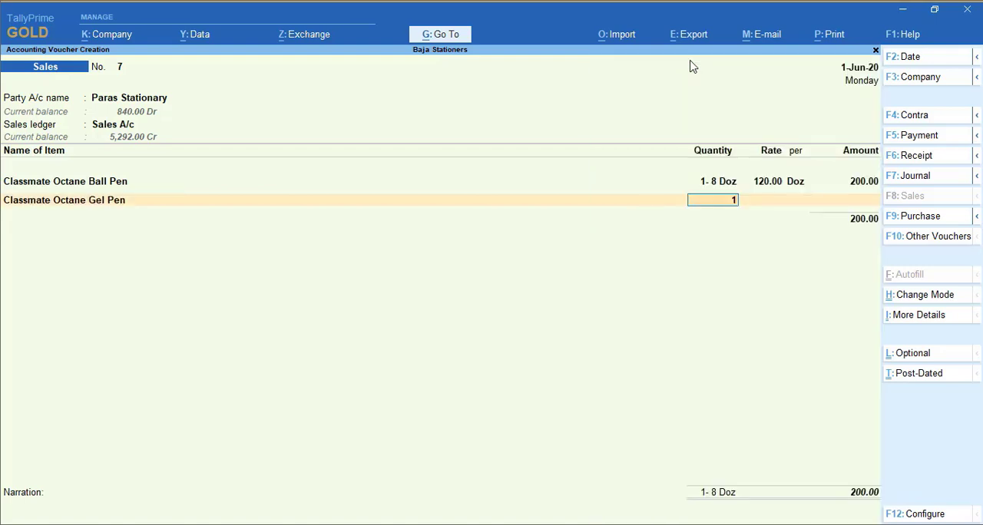
key("Return")
key("Return")
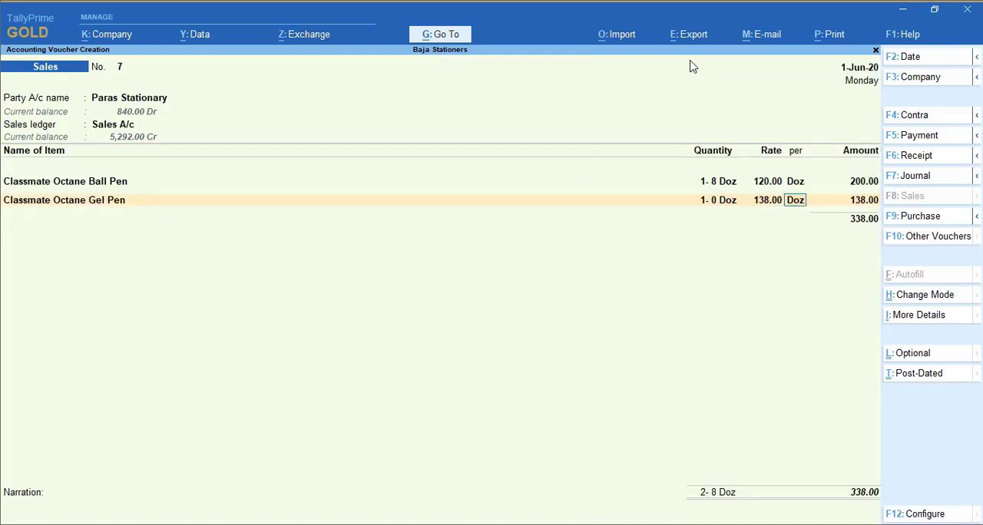
key("Return")
key("Return")
key("Return")
Allocate the Paras Stationary bill as New Ref, save the voucher without a narration, and return to the Gateway of Tally
key("Return")
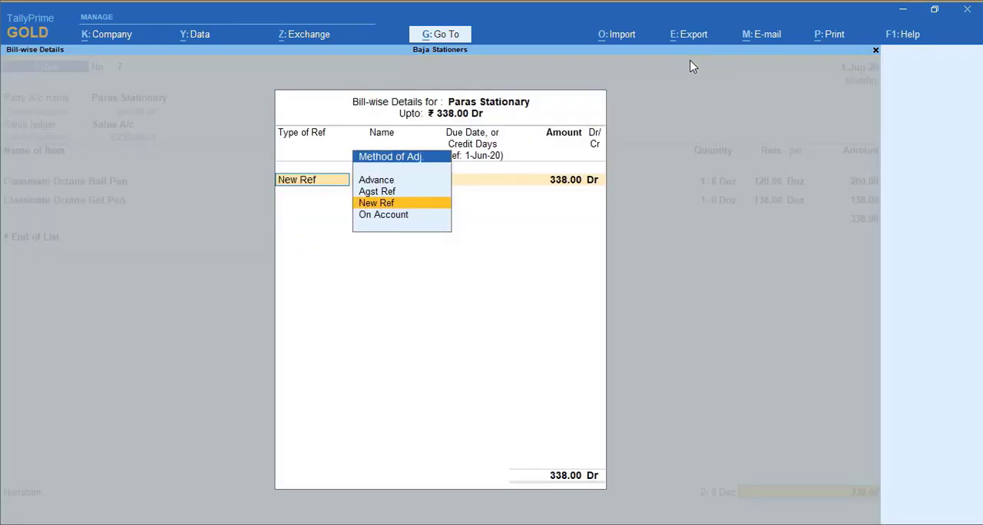
key("Return")
key("Return")
key("Return")
key("Return")
key("Return")
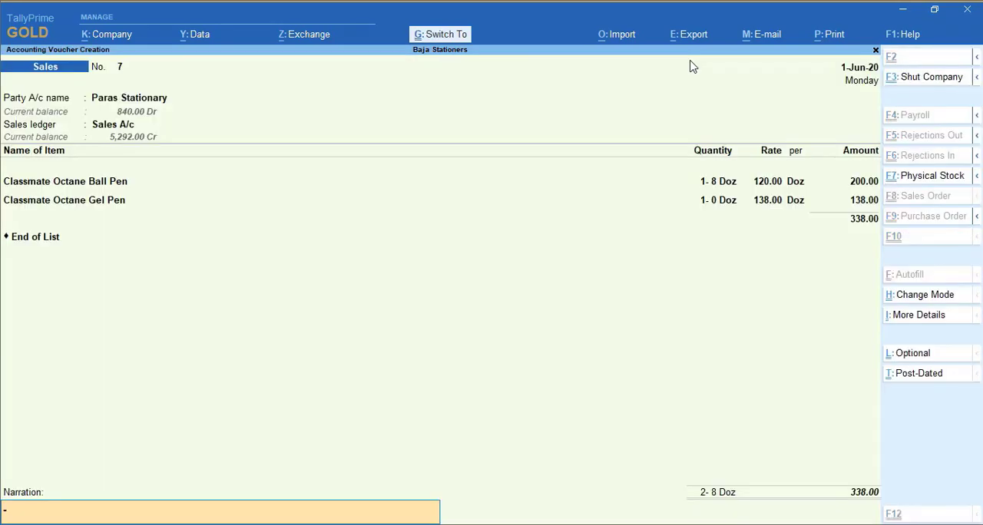
key("Return")
key("Escape")
key("y")
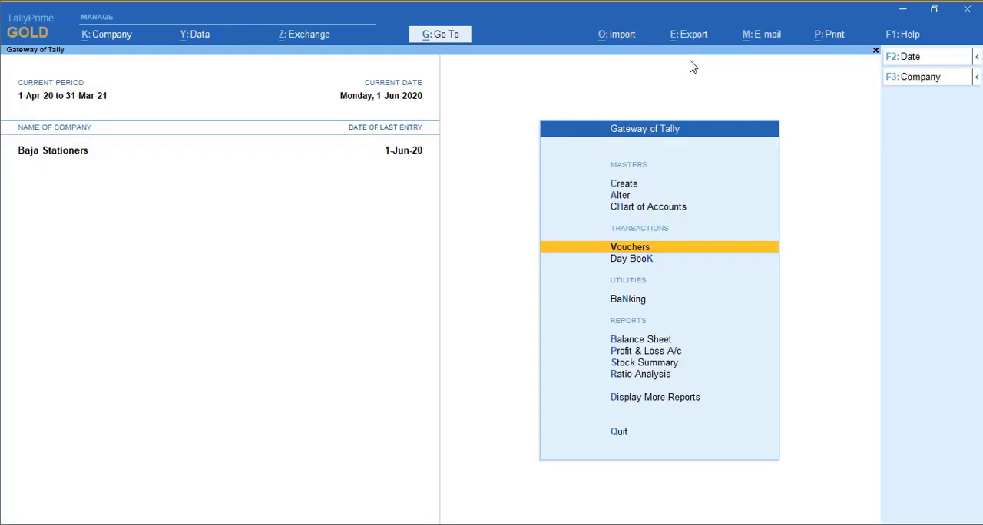
Open the Stock Summary and expand the Stationery group to list its individual stock items
key("Down")
key("Down")
key("Down")
key("Down")
key("Down")
key("Return")
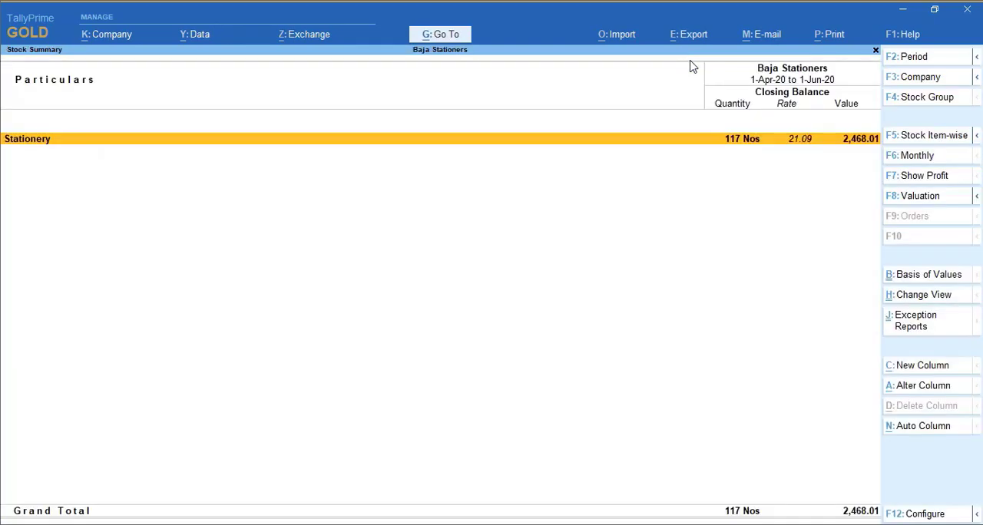
key("alt+F5")
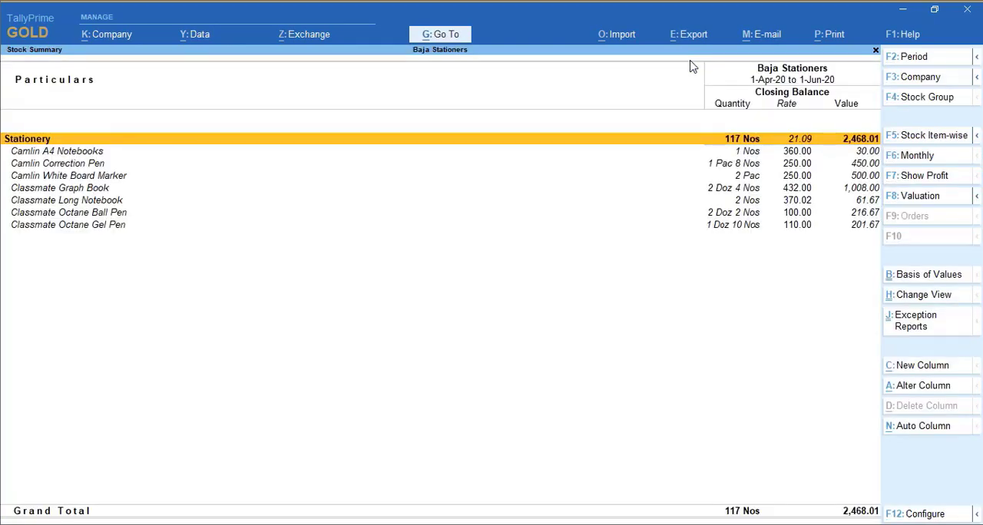
Examine the April to June inward, outward and closing figures in the monthly summary of Camlin A4 Notebooks
key("Down")
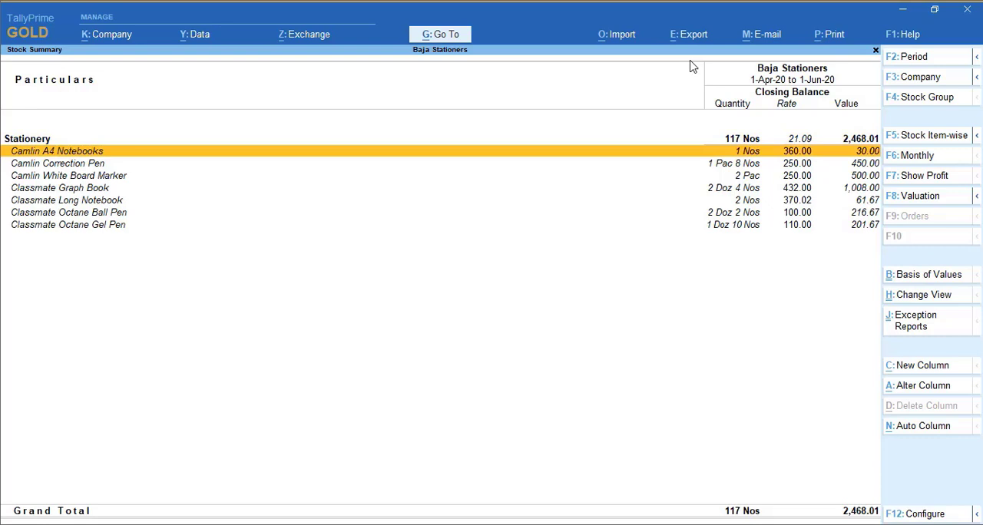
key("Return")
key("Up")
key("Up")
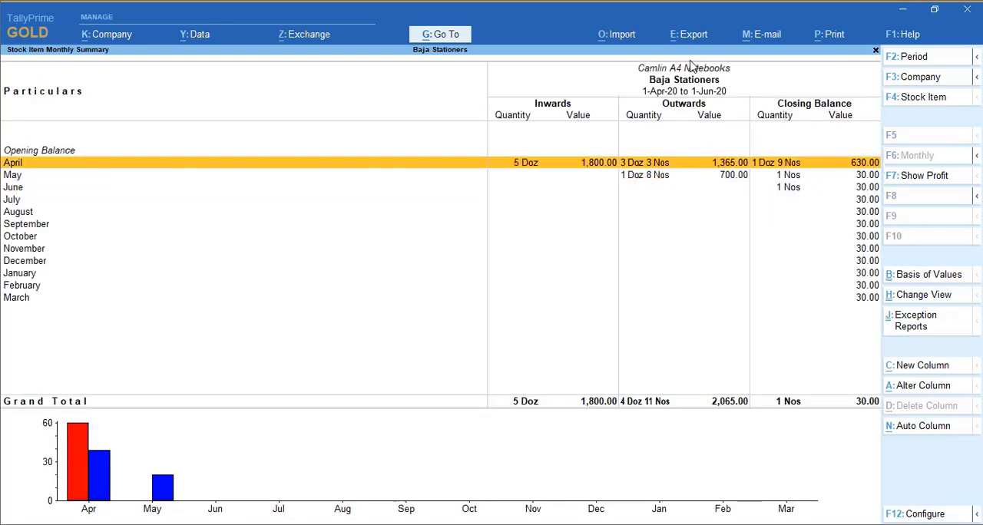
key("Down")
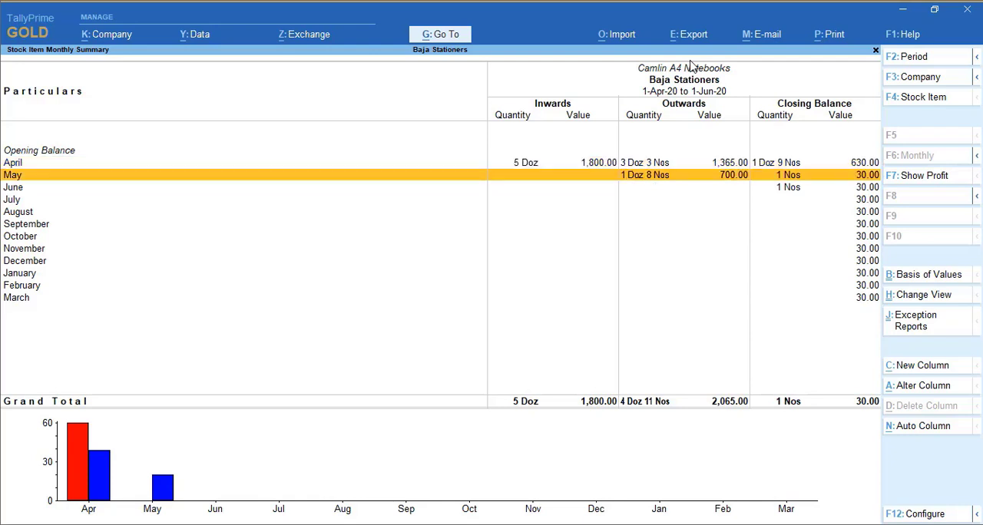
key("Down")
key("Up")
key("Up")
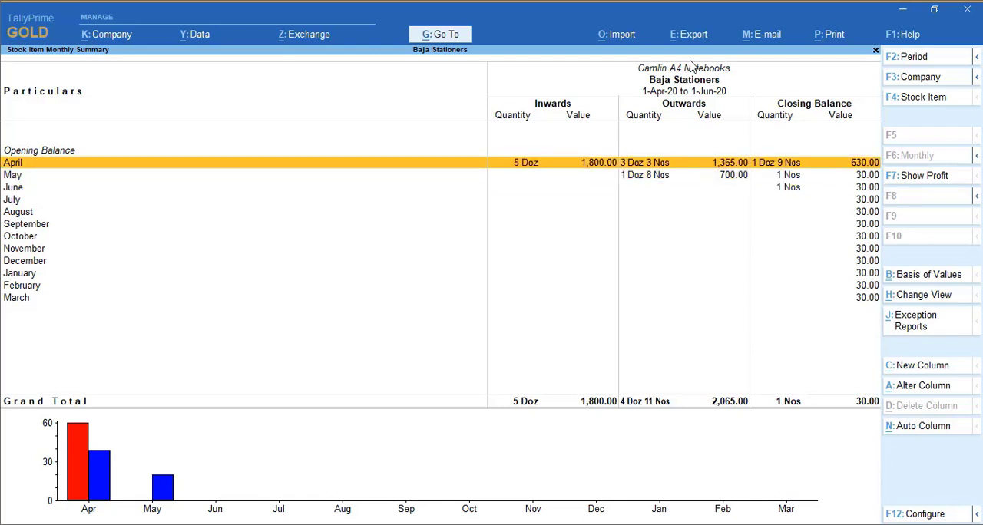
key("Escape")
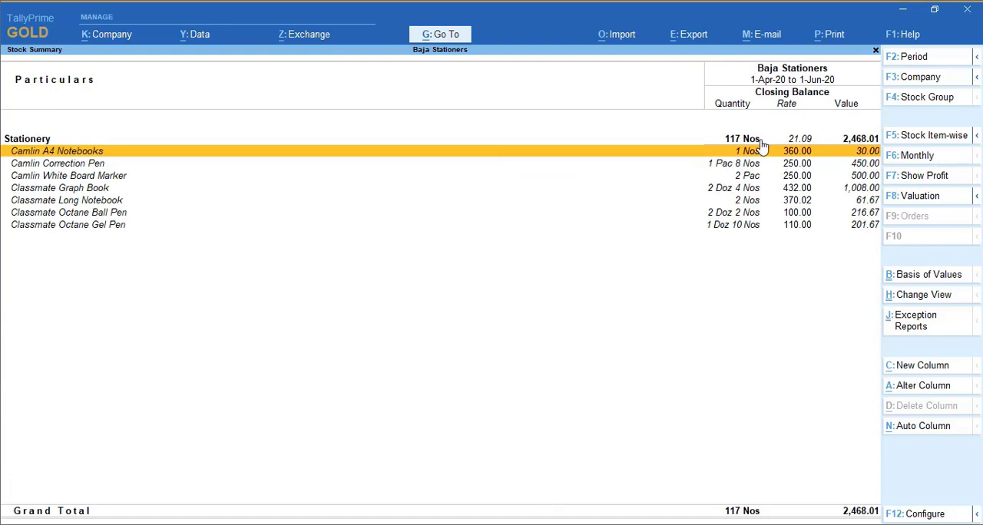
Show the outward, consumption and gross profit figures in the Stock Summary, and close the report
left_click(928, 183)
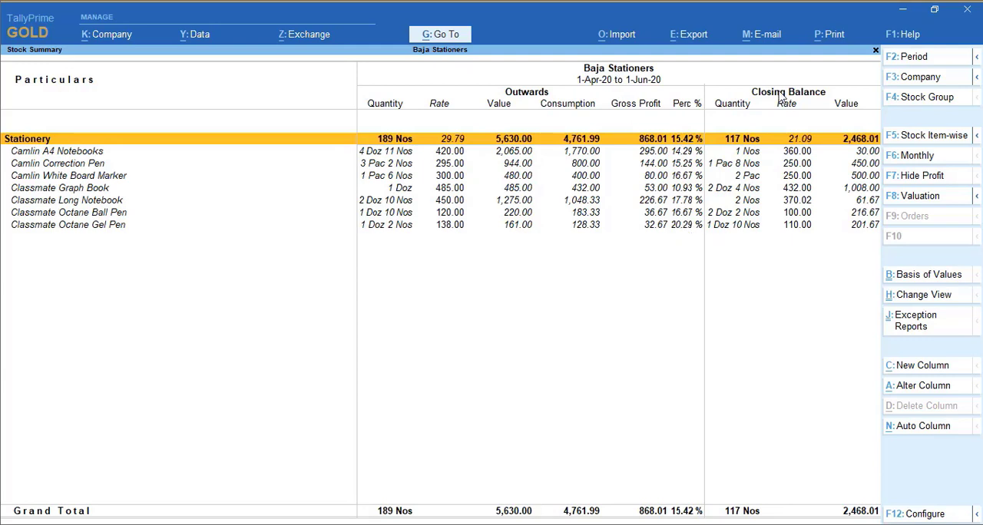
key("Escape")
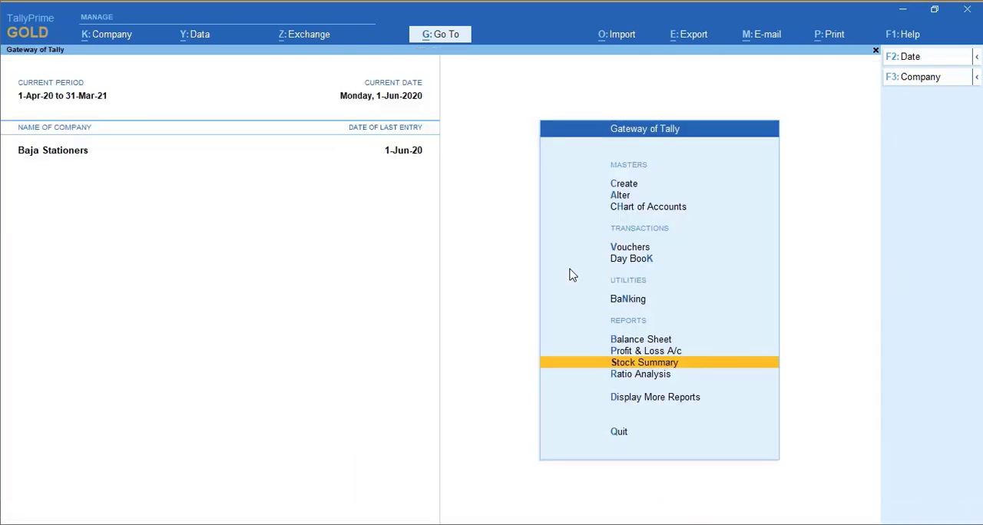
Reopen the Stock Summary, drill through the Stationery group to the Camlin A4 Notebooks monthly figures, and return to the Gateway of Tally
key("Return")
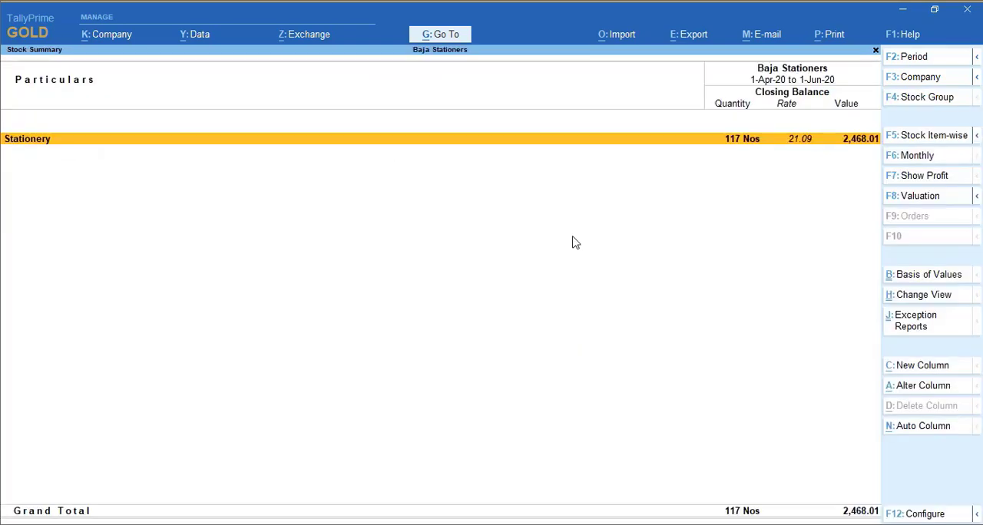
key("alt+F5")
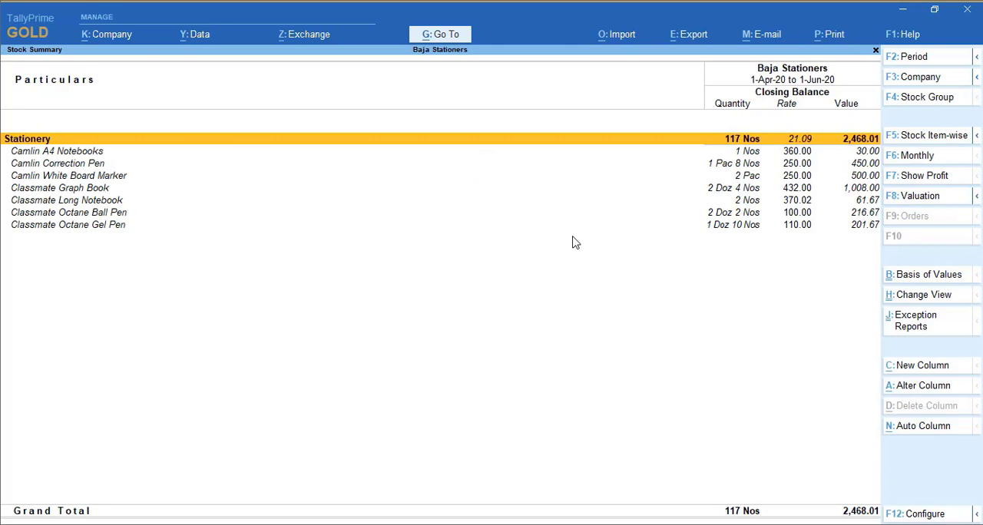
key("Return")
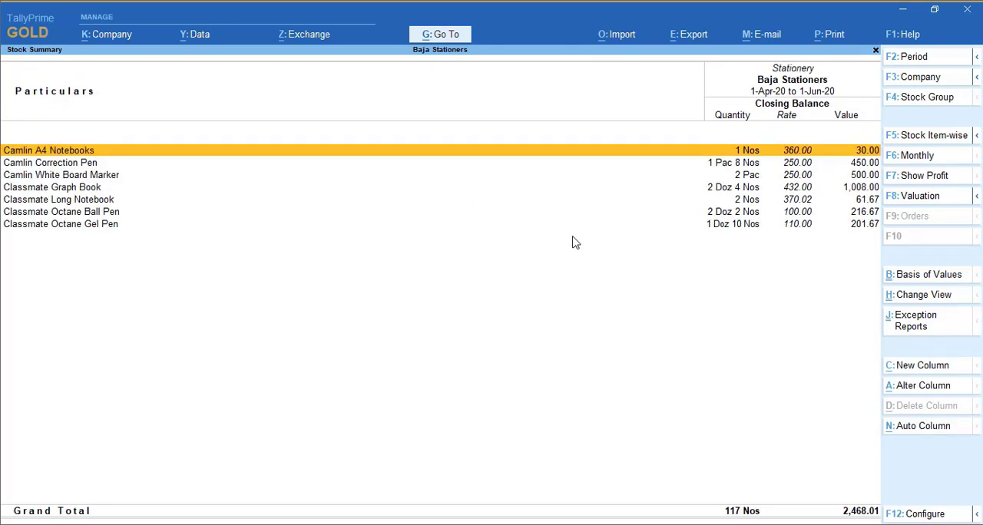
key("Return")
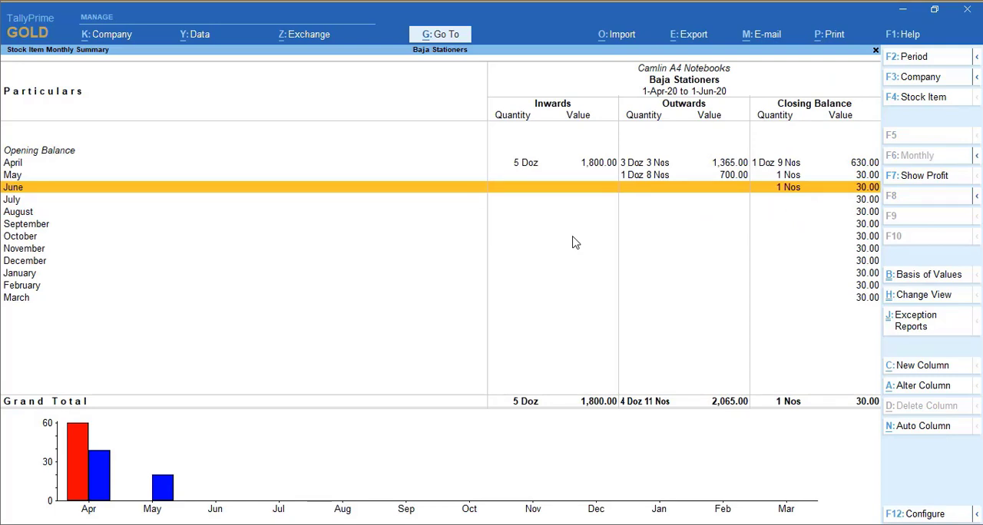
key("Escape")
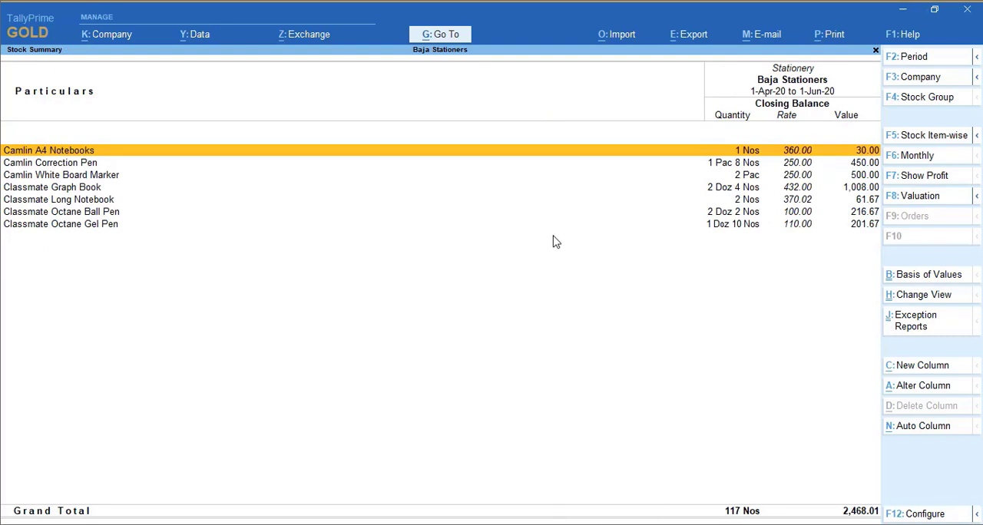
key("Escape")
key("Escape")
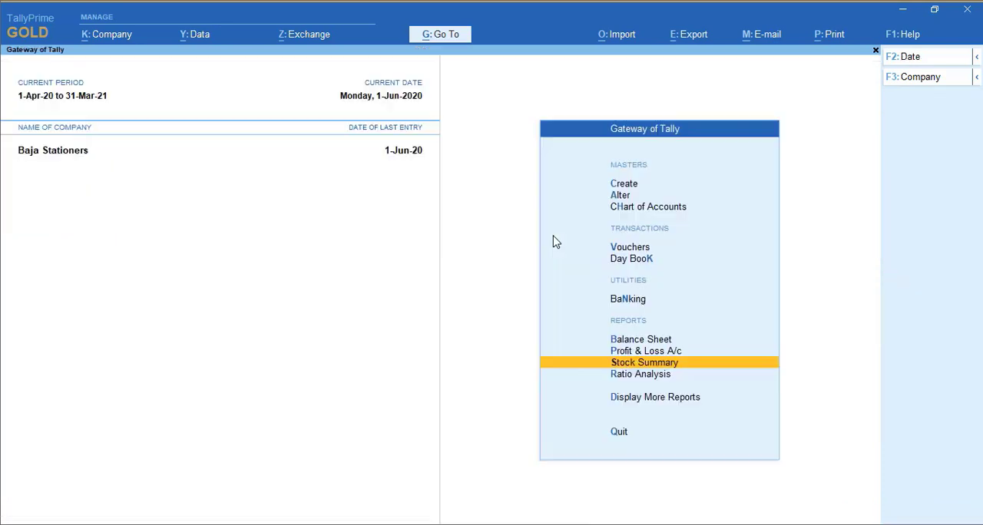